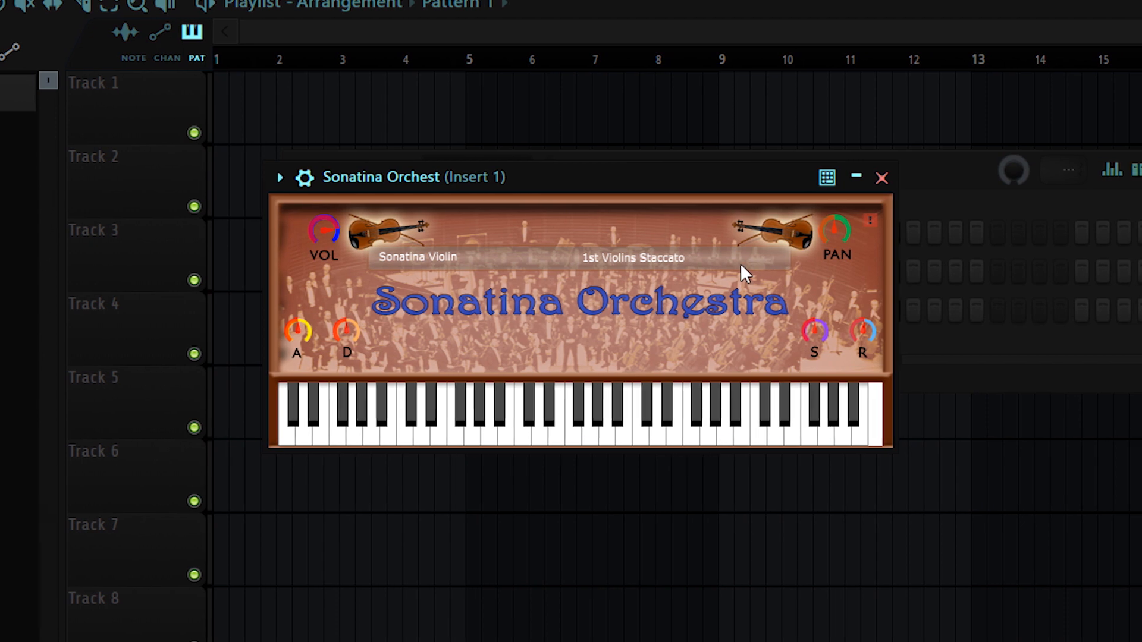
- Check the Sonatina Violin articulation list, keep 1st Violins Staccato, and open the Sonatina Orchest channel in the piano roll
{"action": "left_click", "coordinate": [648, 258]}
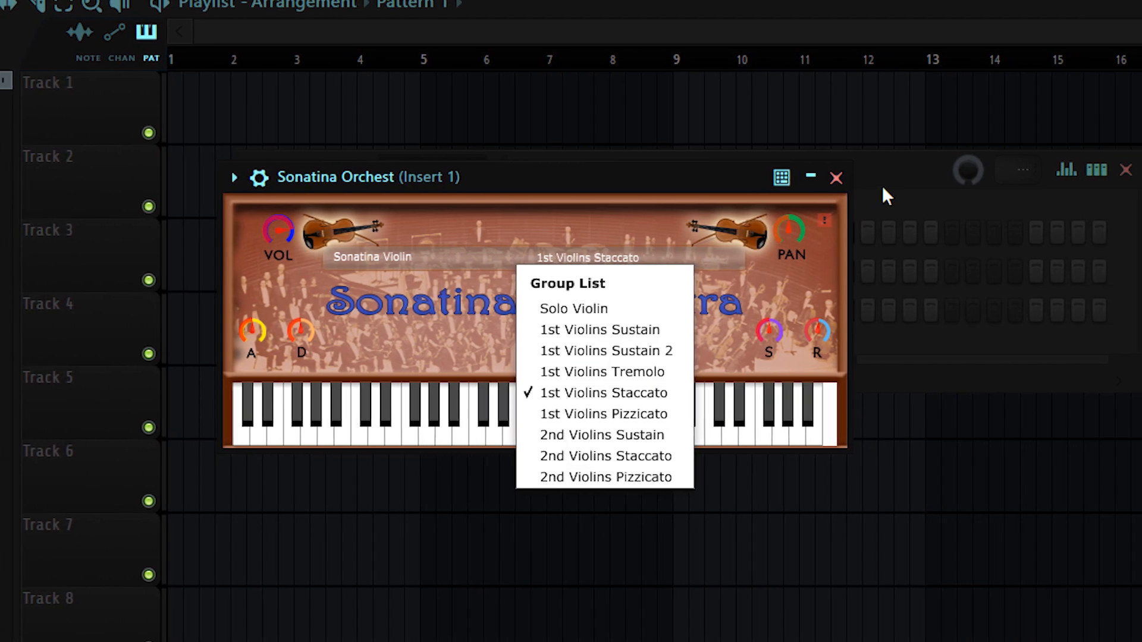
{"action": "left_click", "coordinate": [847, 178]}
{"action": "right_click", "coordinate": [406, 235]}
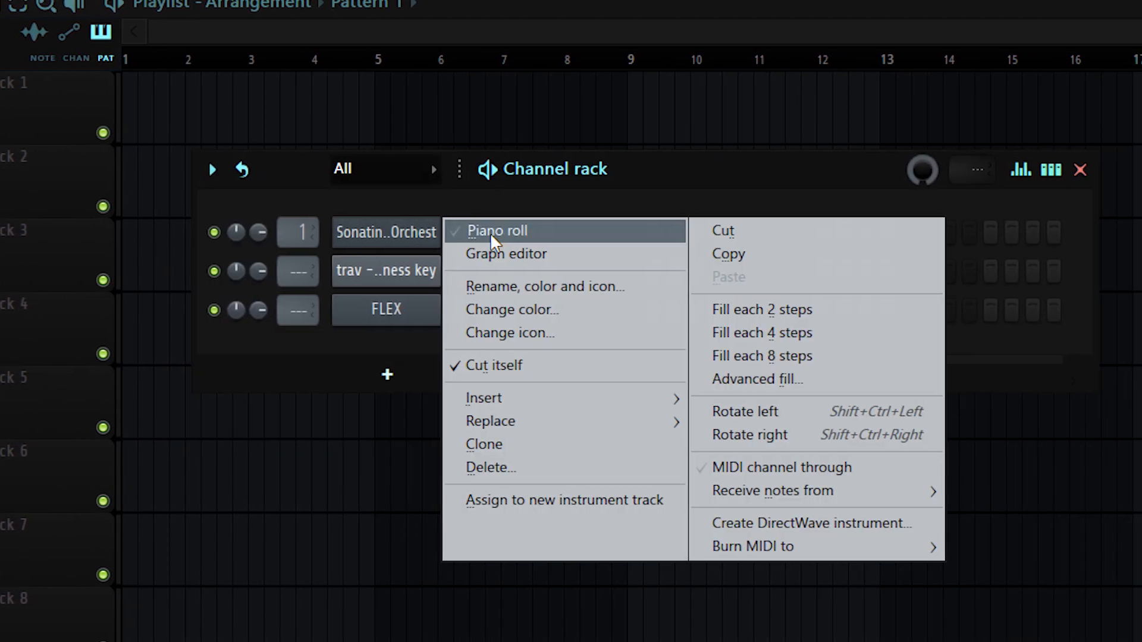
{"action": "left_click", "coordinate": [485, 230]}
- Set the piano roll's scale highlighting to root note D# and the Major scale
{"action": "left_click", "coordinate": [62, 54]}
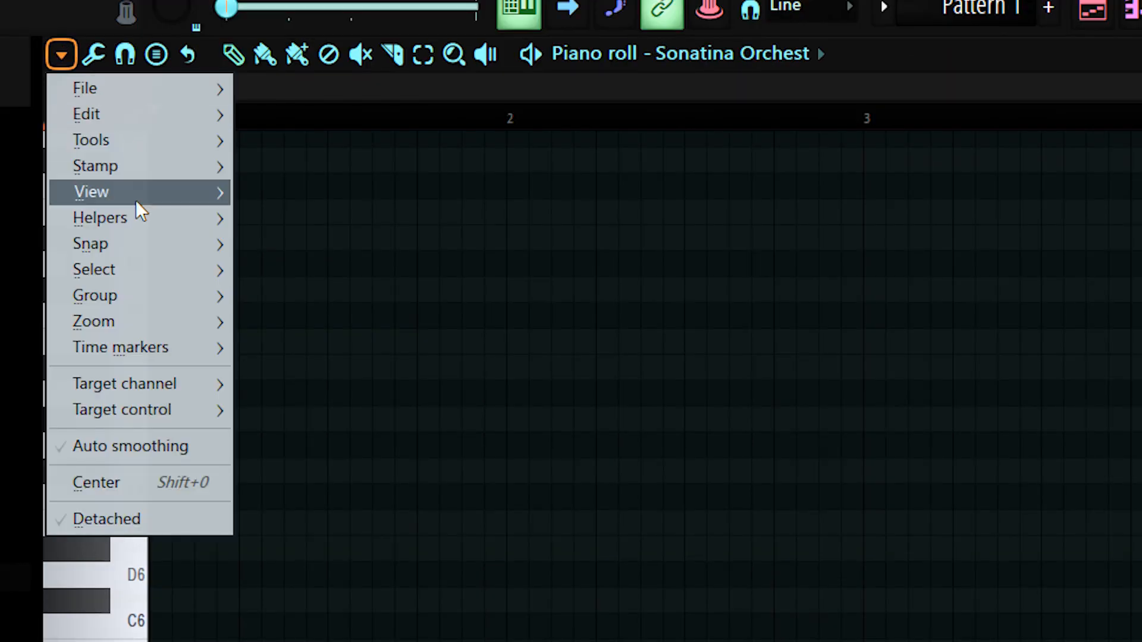
{"action": "mouse_move", "coordinate": [135, 217]}
{"action": "mouse_move", "coordinate": [512, 248]}
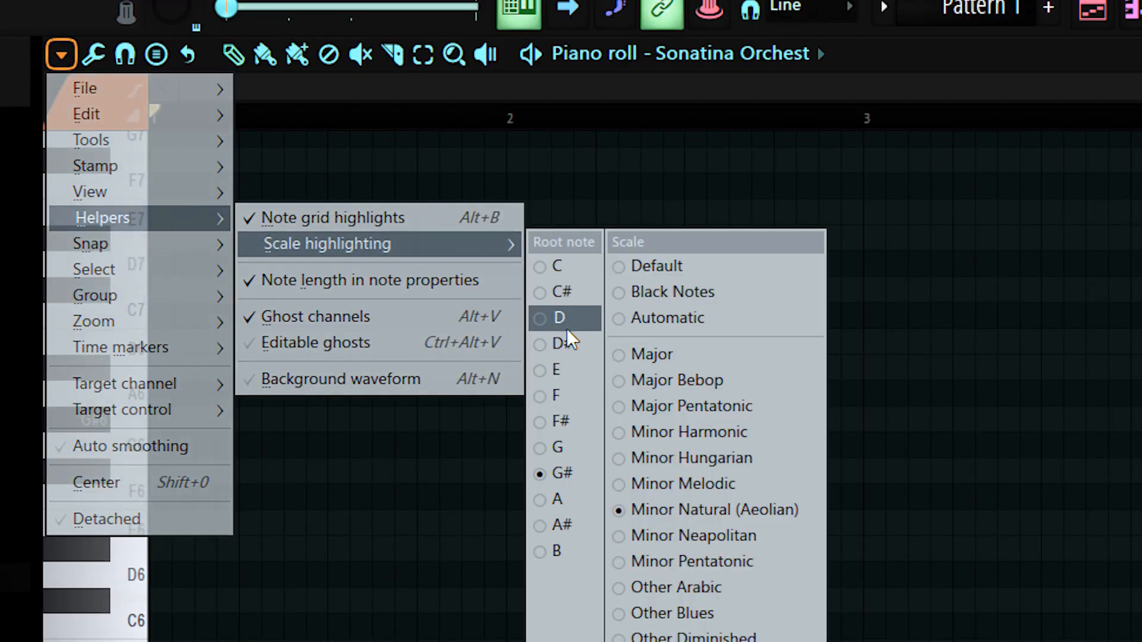
{"action": "left_click", "coordinate": [568, 342]}
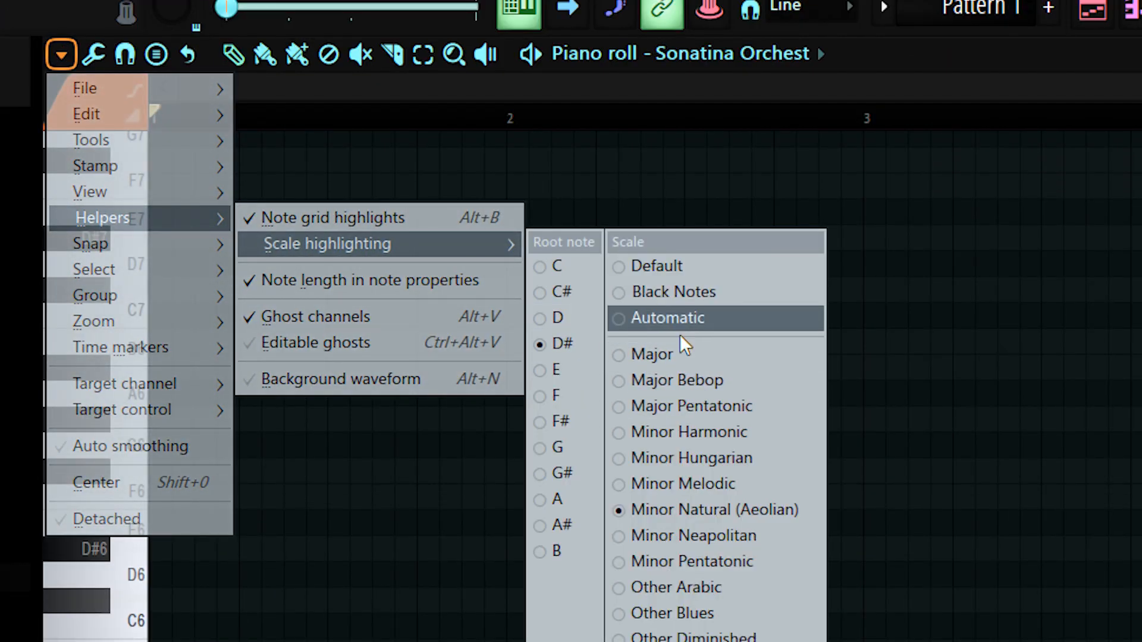
{"action": "left_click", "coordinate": [673, 355]}
{"action": "left_click", "coordinate": [962, 338]}
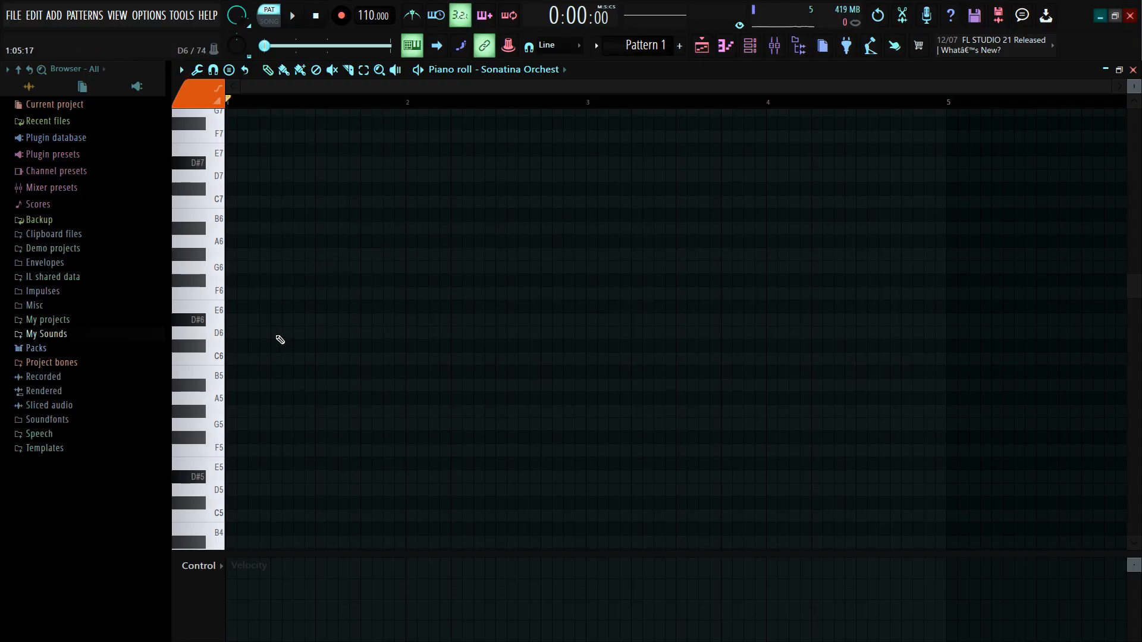
- Draw a one-bar D#6, G6 and A#6 chord in bar 1 and repeat it for the first half of bar 2
{"action": "left_click_drag", "start_coordinate": [235, 320], "coordinate": [188, 315]}
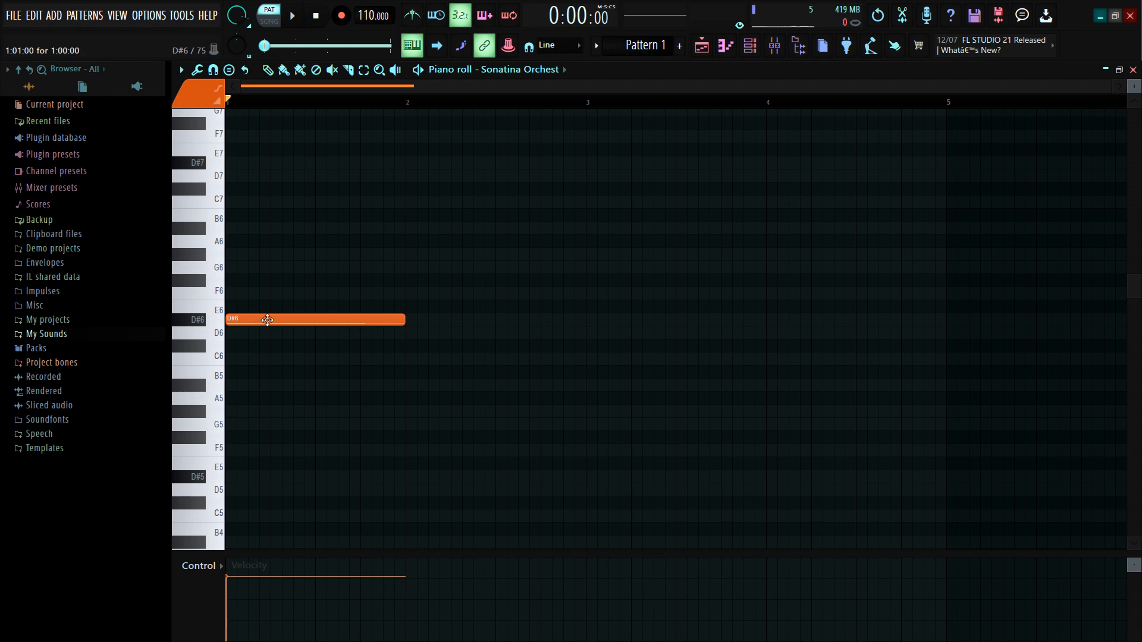
{"action": "left_click", "coordinate": [264, 265]}
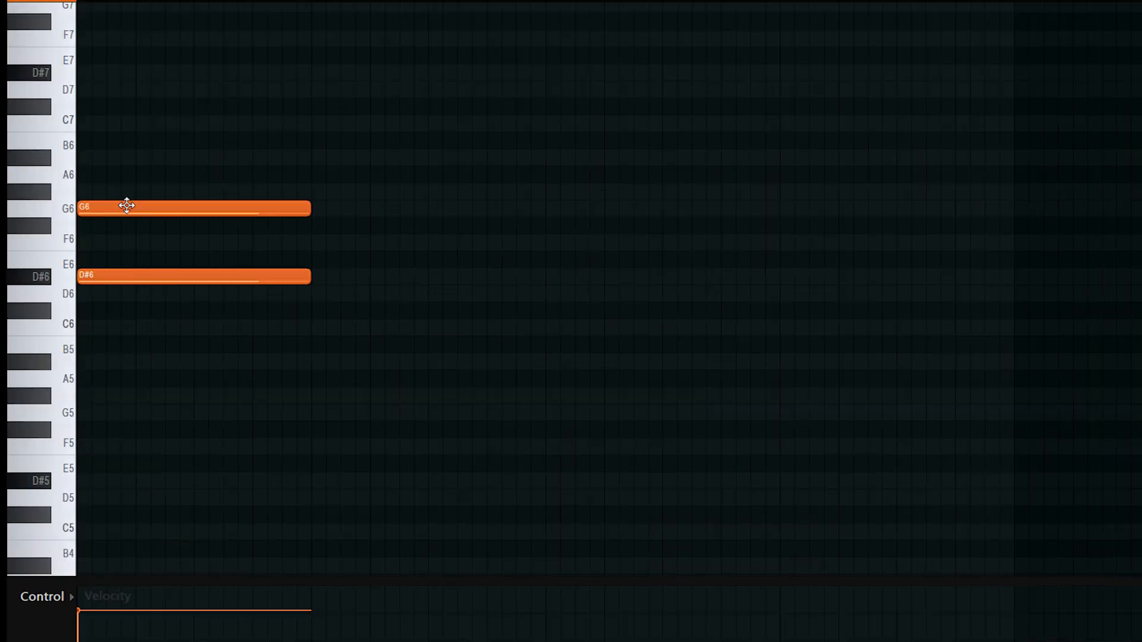
{"action": "left_click", "coordinate": [138, 158]}
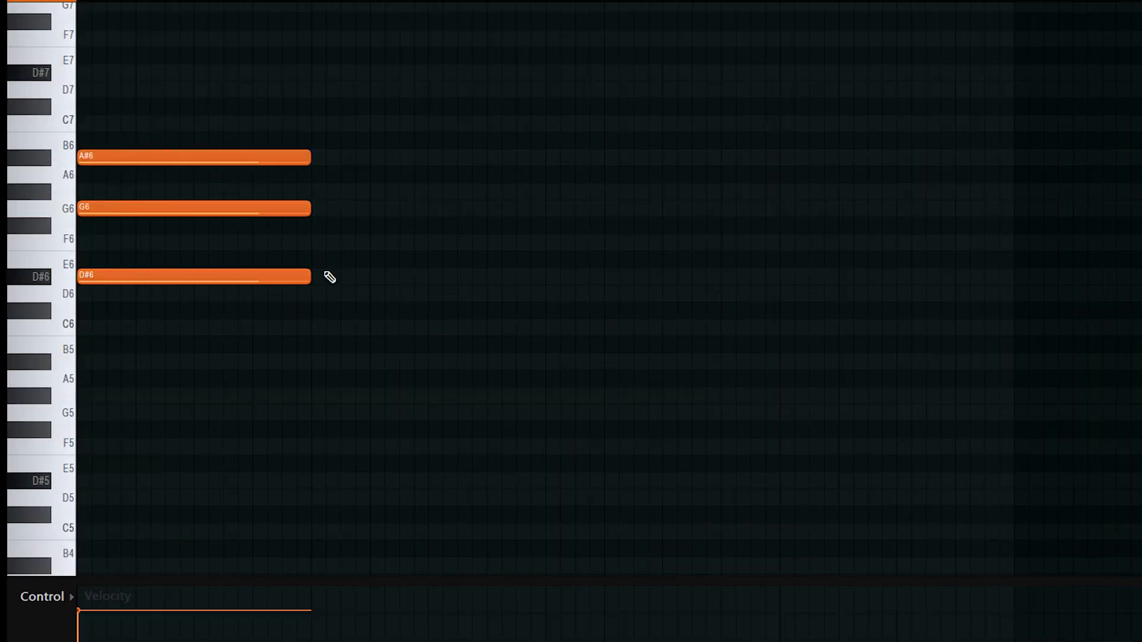
{"action": "left_click_drag", "start_coordinate": [280, 334], "coordinate": [428, 158]}
{"action": "left_click", "coordinate": [462, 179]}
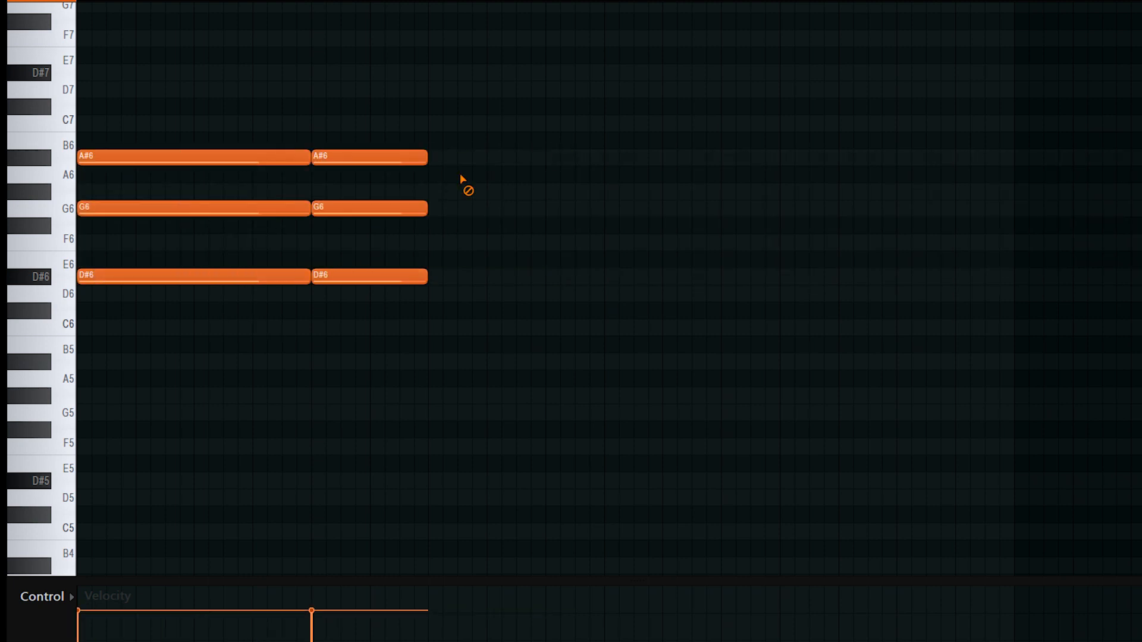
- Fill the second half of bar 2 with two quarter-bar chords: F6, G#6, C7 and G6, A#6, D7
{"action": "left_click", "coordinate": [438, 240]}
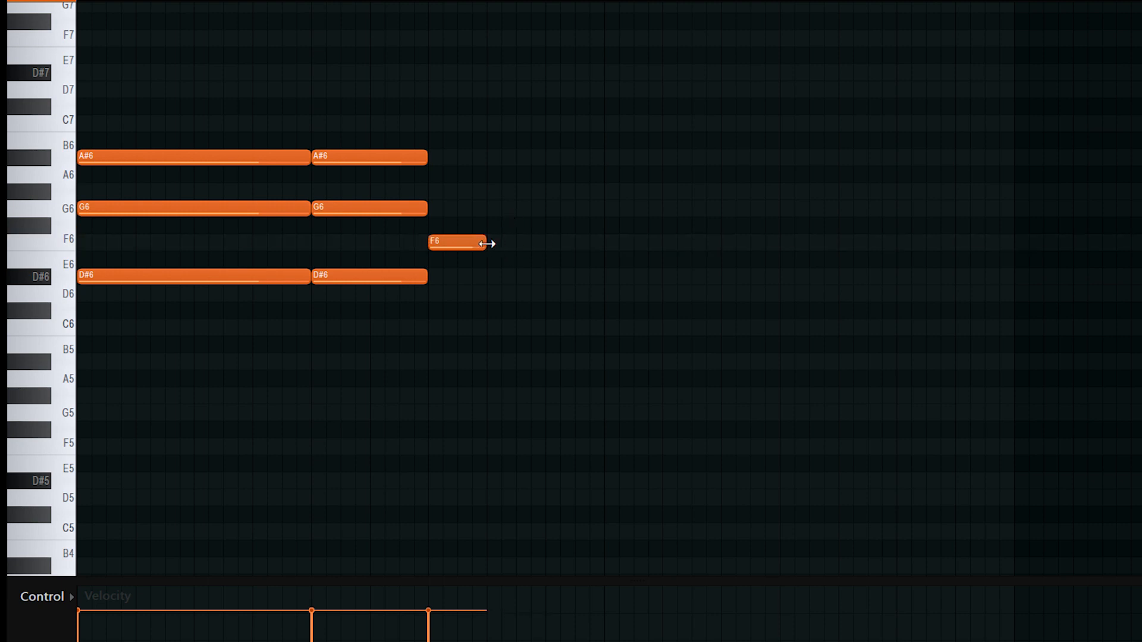
{"action": "left_click", "coordinate": [489, 213]}
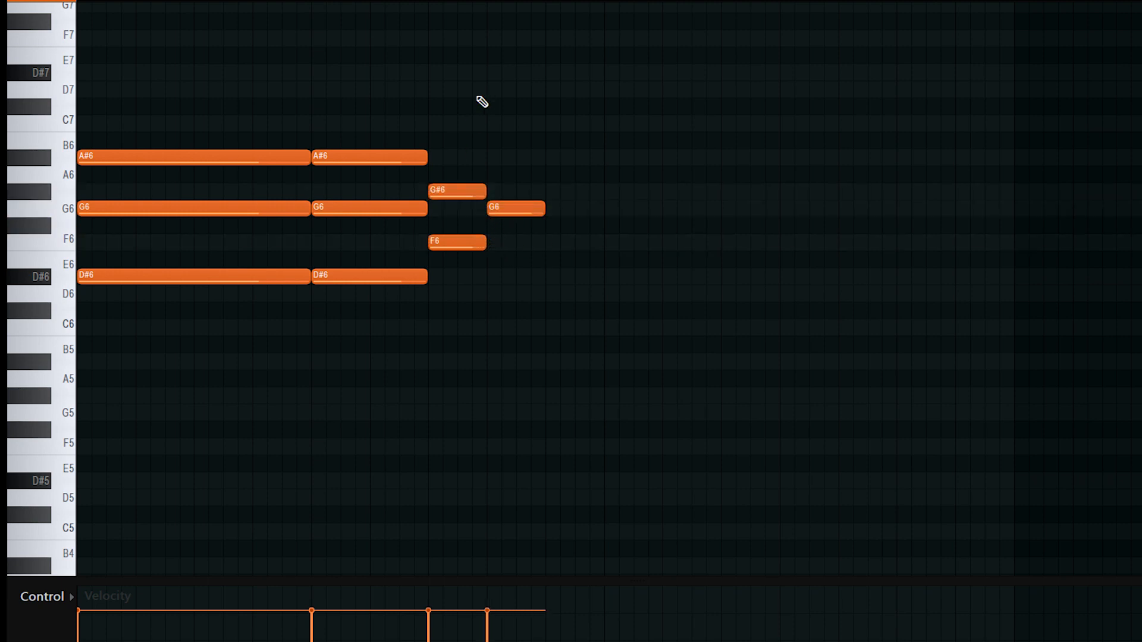
{"action": "left_click", "coordinate": [436, 124]}
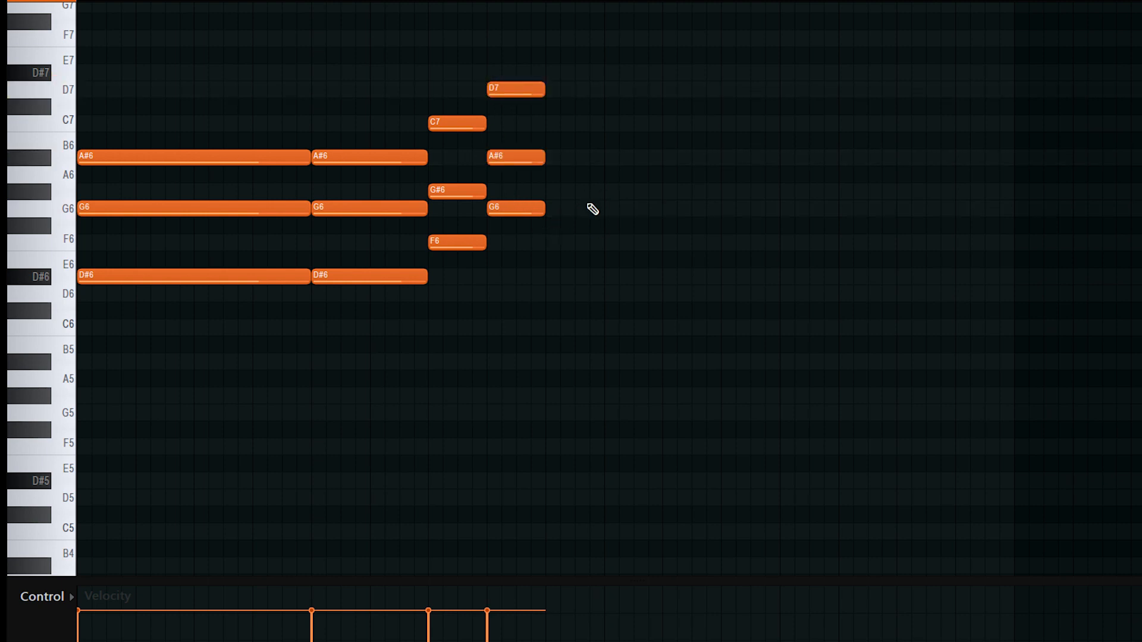
- Add a one-bar G#6, C7 and D#7 chord in bar 3 and repeat it for the first half of bar 4
{"action": "left_click", "coordinate": [302, 276]}
{"action": "left_click_drag", "start_coordinate": [574, 192], "coordinate": [543, 196]}
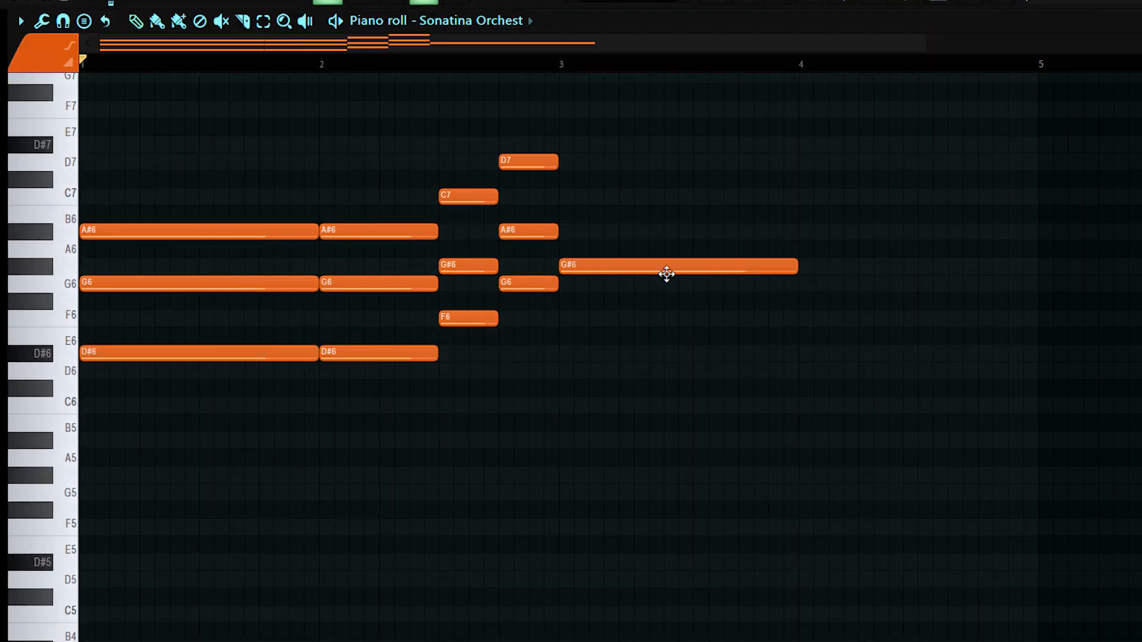
{"action": "left_click", "coordinate": [800, 264]}
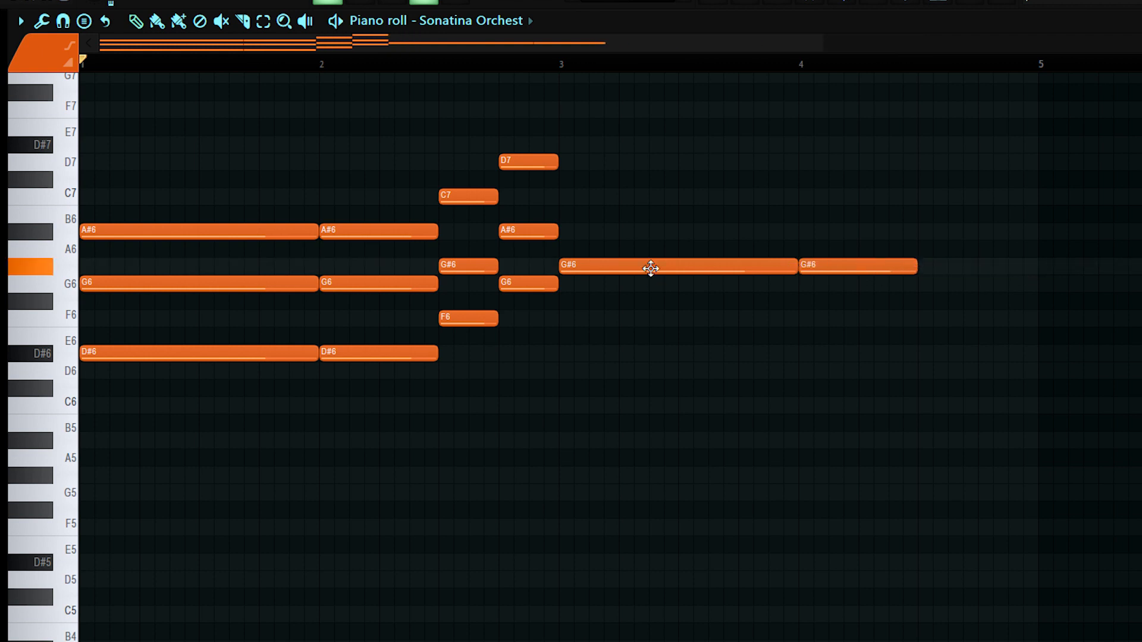
{"action": "left_click", "coordinate": [577, 198]}
{"action": "left_click", "coordinate": [565, 142]}
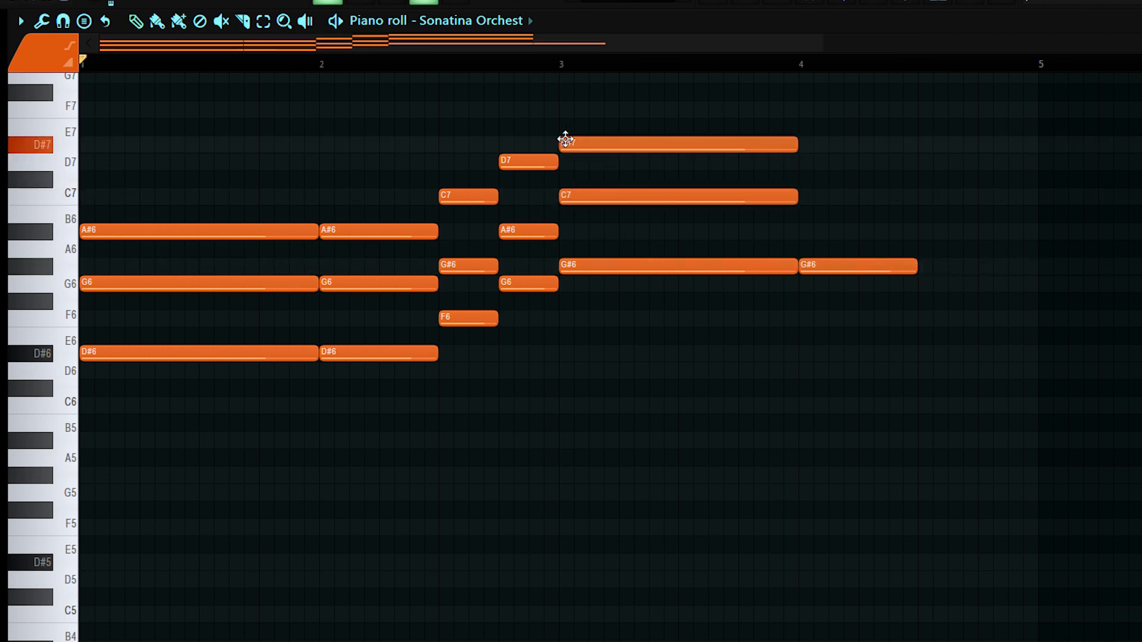
{"action": "scroll", "coordinate": [559, 136], "scroll_direction": "up", "scroll_amount": 1}
{"action": "left_click", "coordinate": [809, 248]}
{"action": "left_click", "coordinate": [802, 195]}
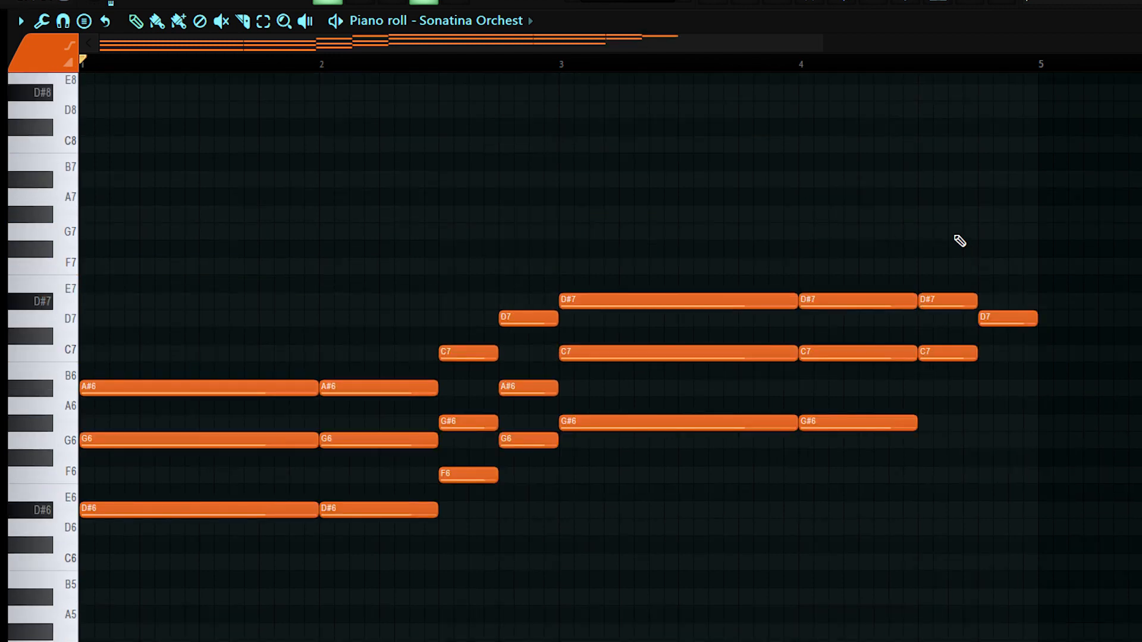
- Complete the second half of bar 4 with two quarter-bar chords: C7, D#7, G7 and A#6, D7, F7
{"action": "left_click", "coordinate": [923, 232]}
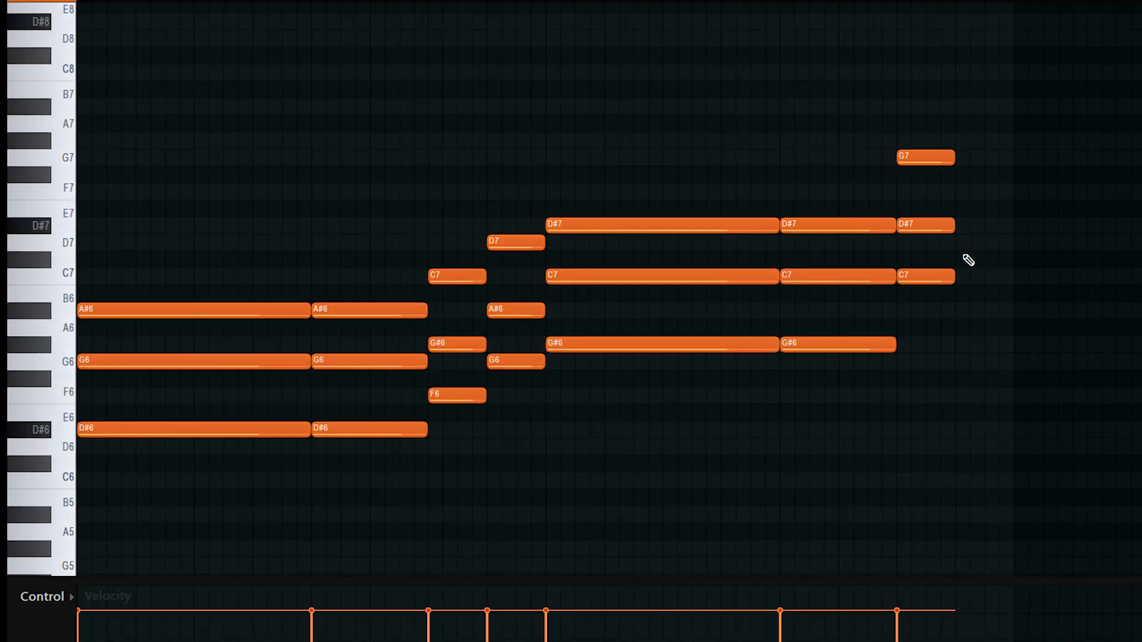
{"action": "mouse_move", "coordinate": [959, 292]}
{"action": "left_mouse_down"}
{"action": "mouse_move", "coordinate": [952, 234]}
{"action": "mouse_move", "coordinate": [950, 310]}
{"action": "left_mouse_up"}
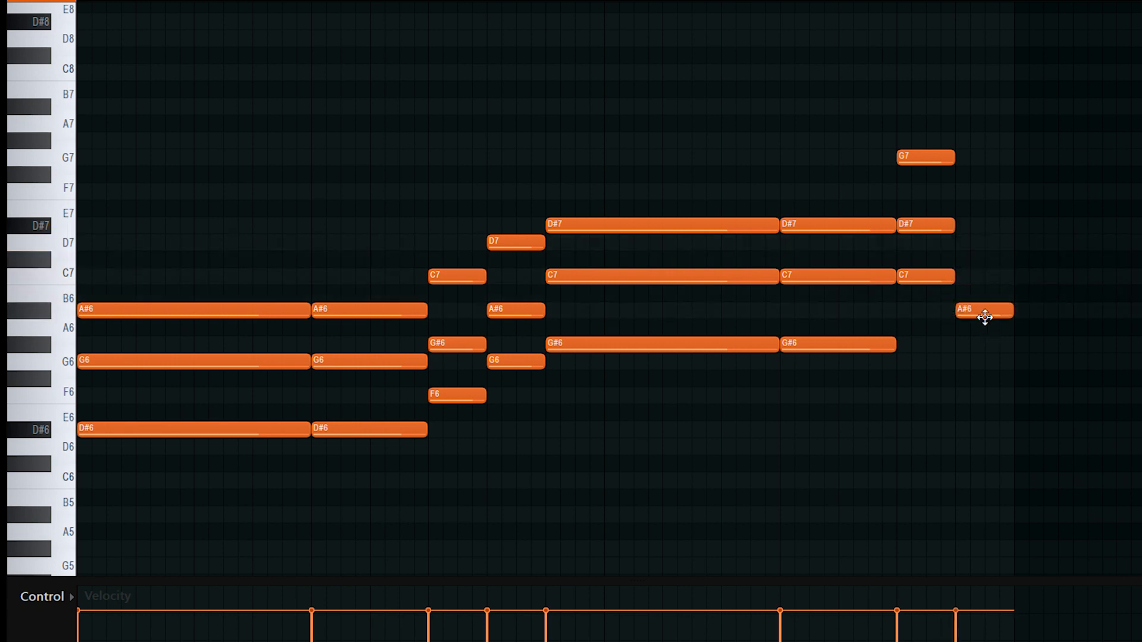
{"action": "left_click", "coordinate": [955, 238]}
{"action": "left_click", "coordinate": [958, 189]}
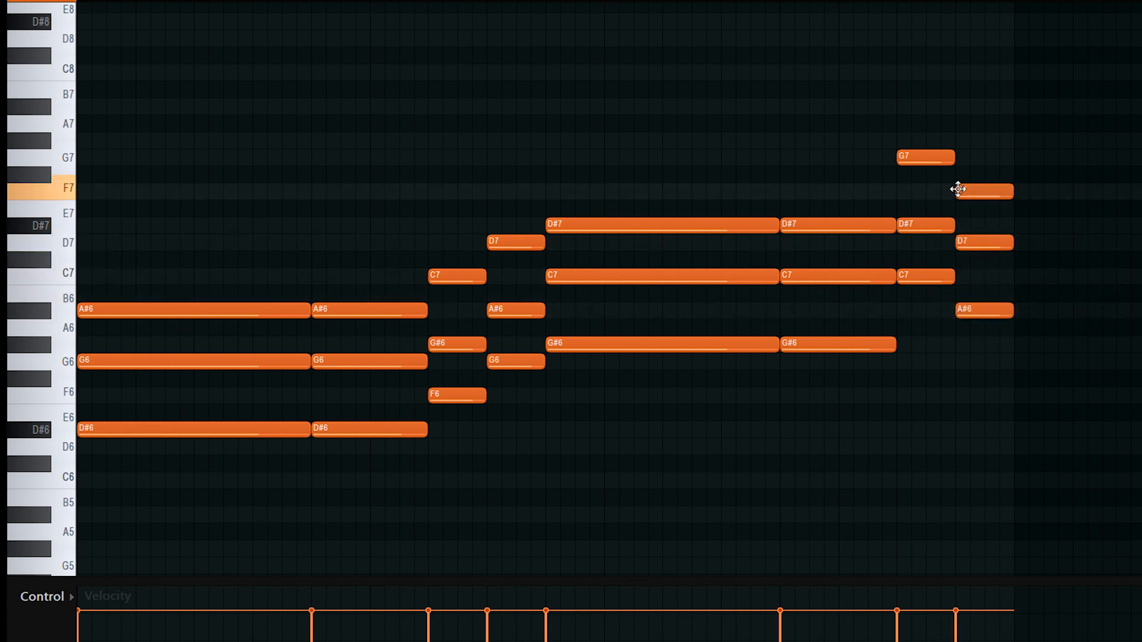
- Play back the four-bar violin chord progression from the start
{"action": "key", "text": "space"}
{"action": "scroll", "coordinate": [627, 380], "scroll_direction": "down", "scroll_amount": 2}
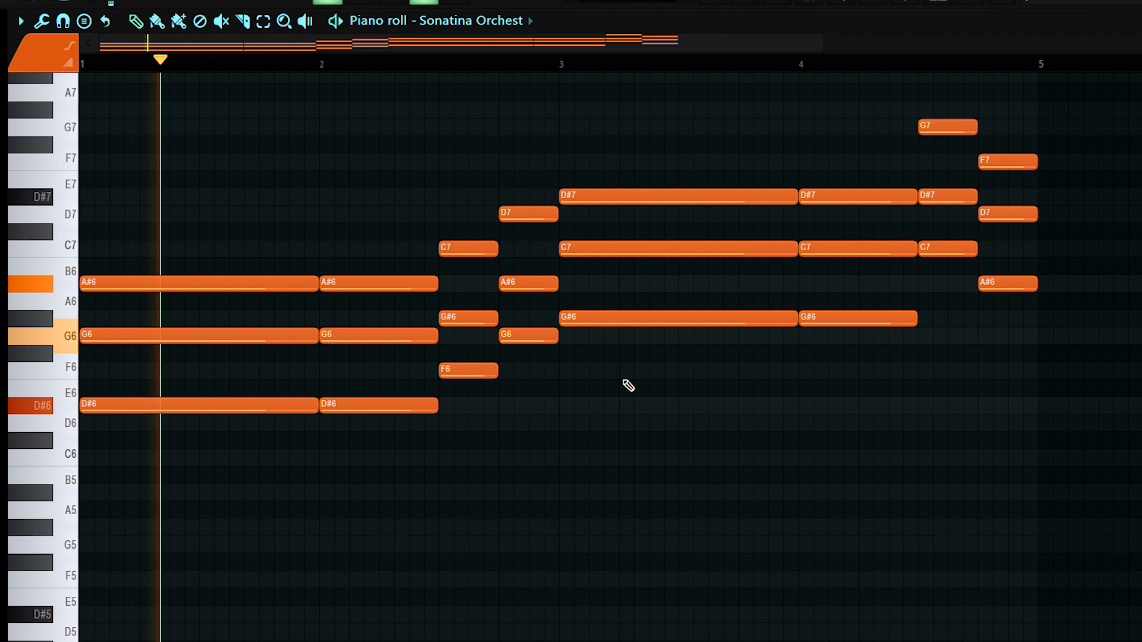
{"action": "scroll", "coordinate": [624, 383], "scroll_direction": "up", "scroll_amount": 1}
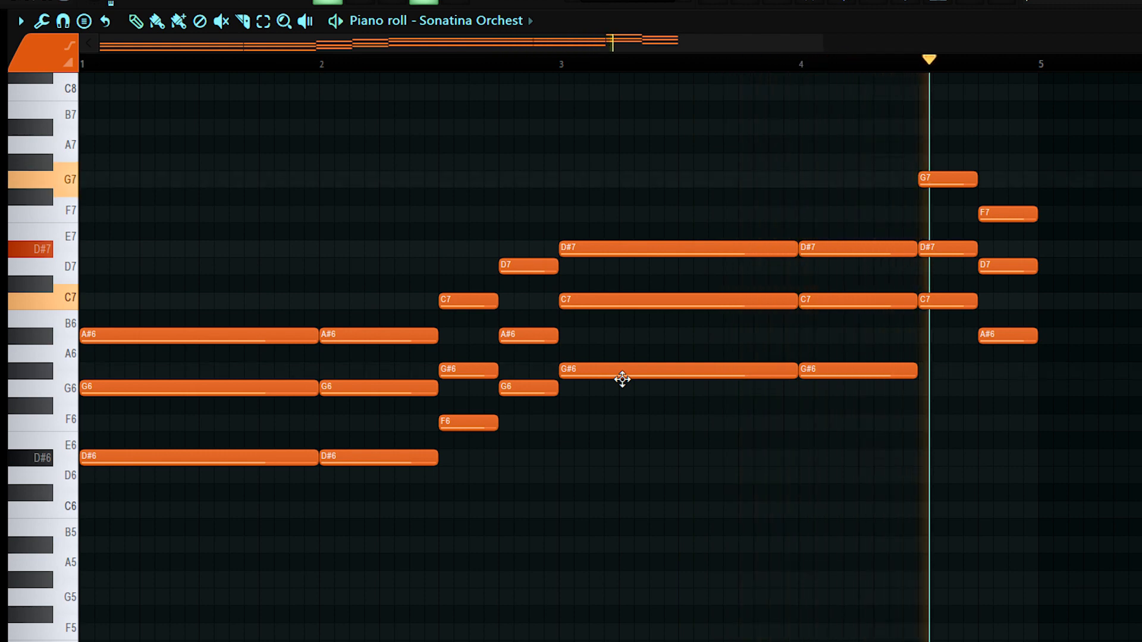
{"action": "key", "text": "space"}
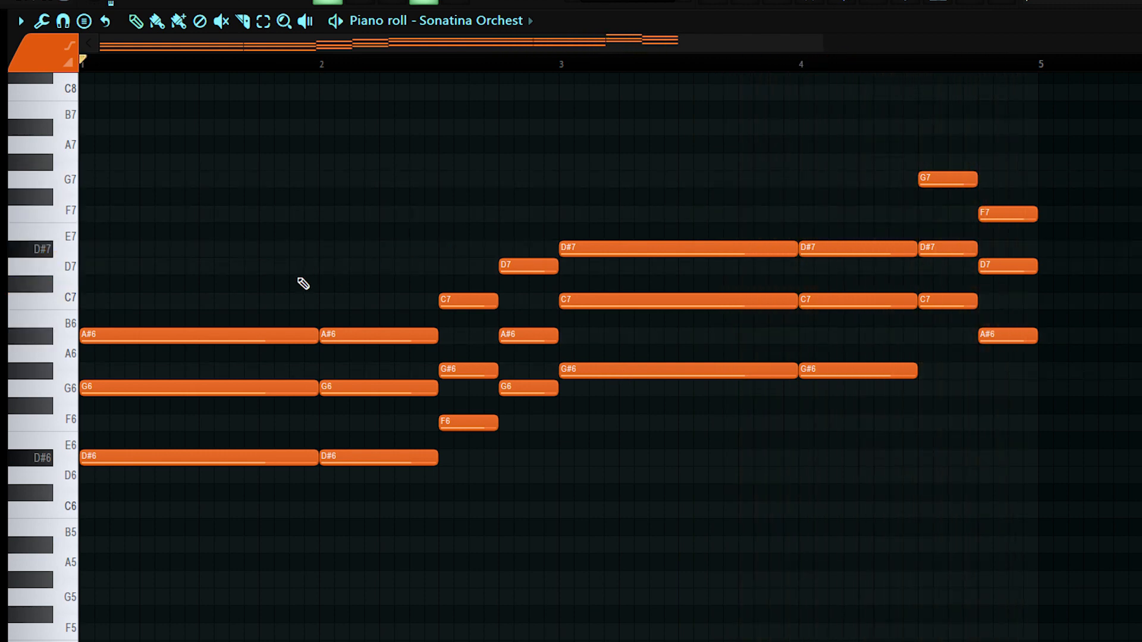
- Select the highest note of every chord and transpose the selection down one octave
{"action": "left_click", "coordinate": [196, 335], "text": "ctrl+shift"}
{"action": "left_click", "coordinate": [328, 336], "text": "ctrl+shift"}
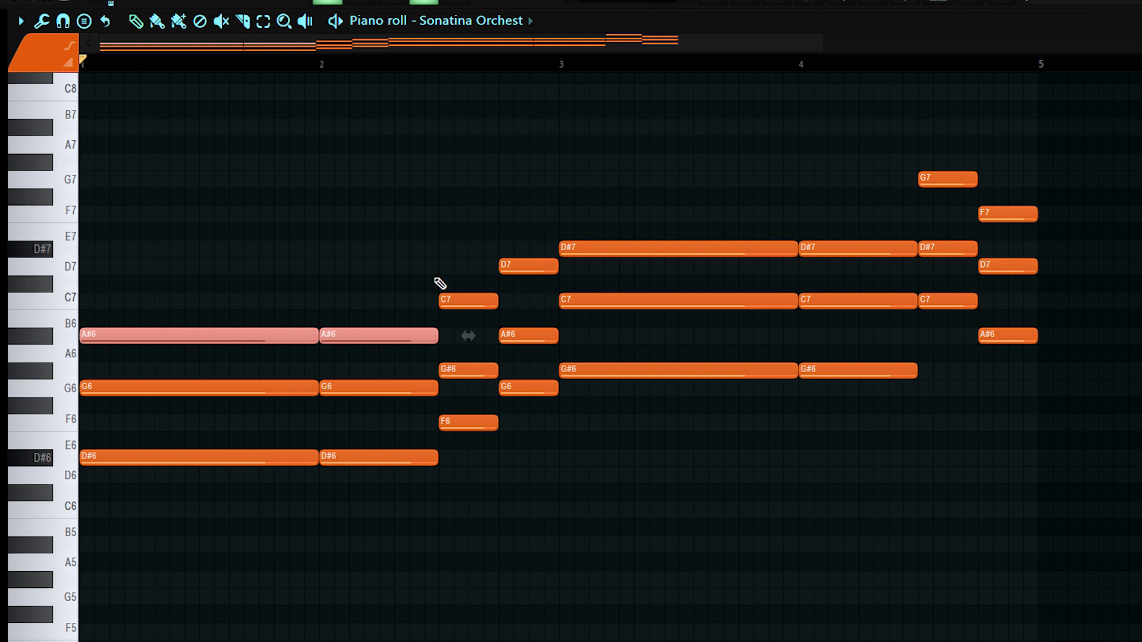
{"action": "left_click", "coordinate": [528, 266], "text": "ctrl+shift"}
{"action": "left_click", "coordinate": [594, 248], "text": "ctrl+shift"}
{"action": "left_click", "coordinate": [874, 248], "text": "ctrl+shift"}
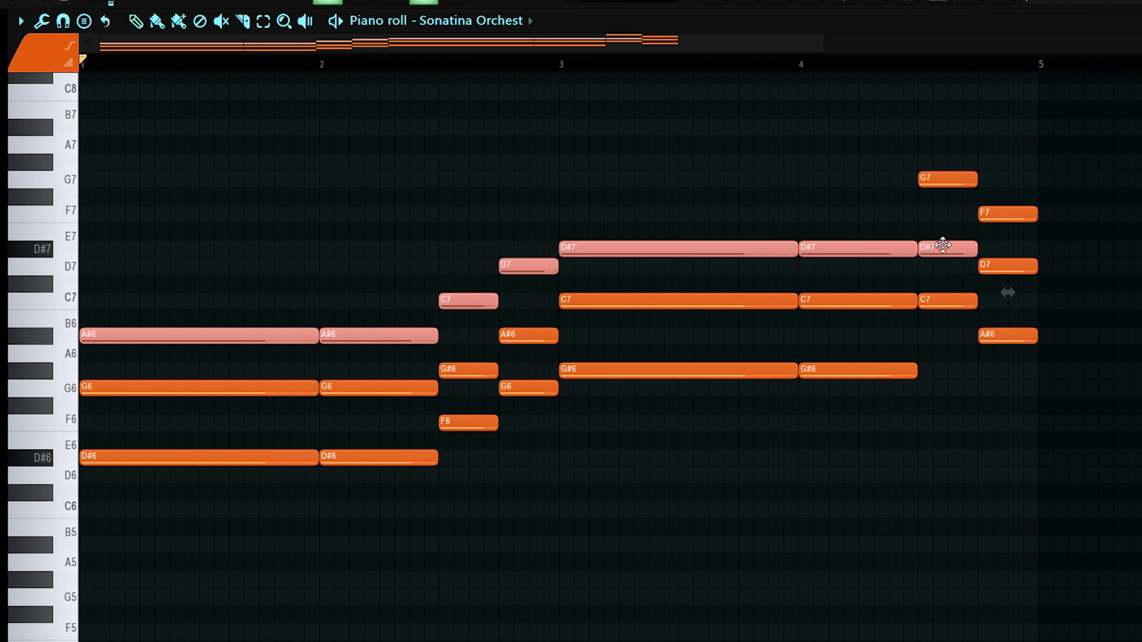
{"action": "left_click", "coordinate": [940, 175], "text": "ctrl+shift"}
{"action": "left_click", "coordinate": [1002, 214], "text": "ctrl+shift"}
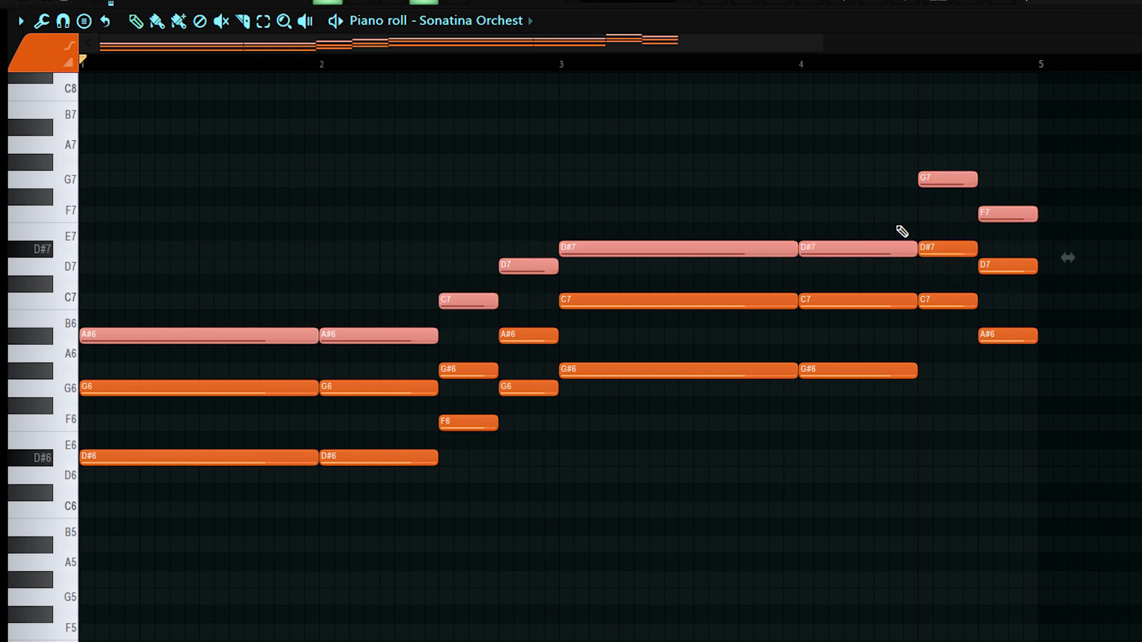
{"action": "key", "text": "ctrl+Down"}
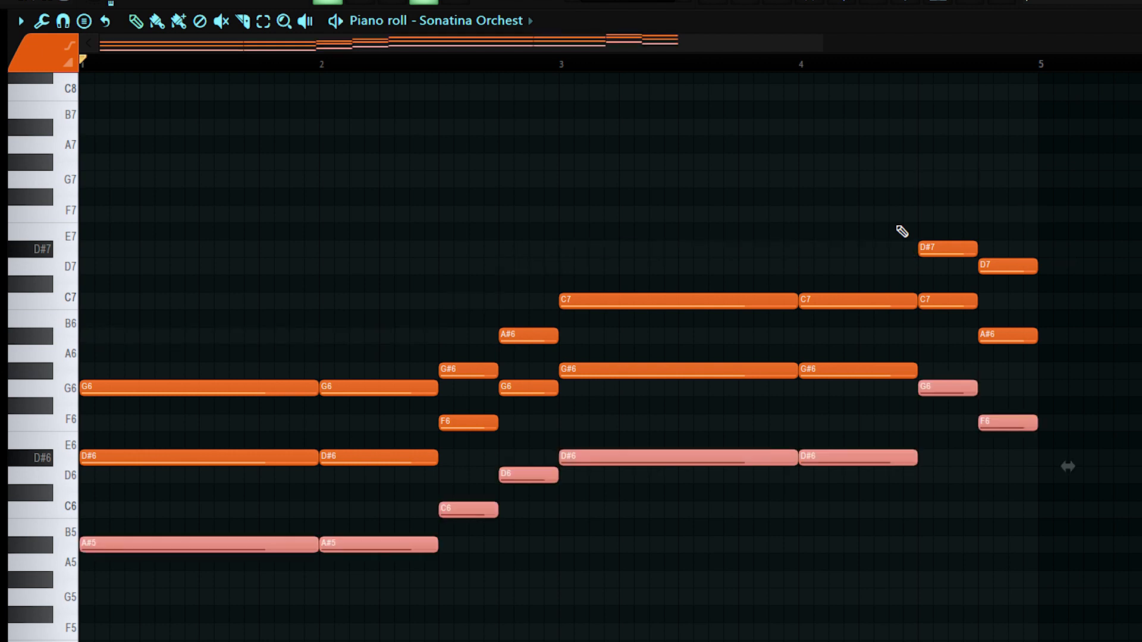
- Play back the progression with the lowered notes and clear the note selection
{"action": "scroll", "coordinate": [370, 202], "scroll_direction": "down", "scroll_amount": 3}
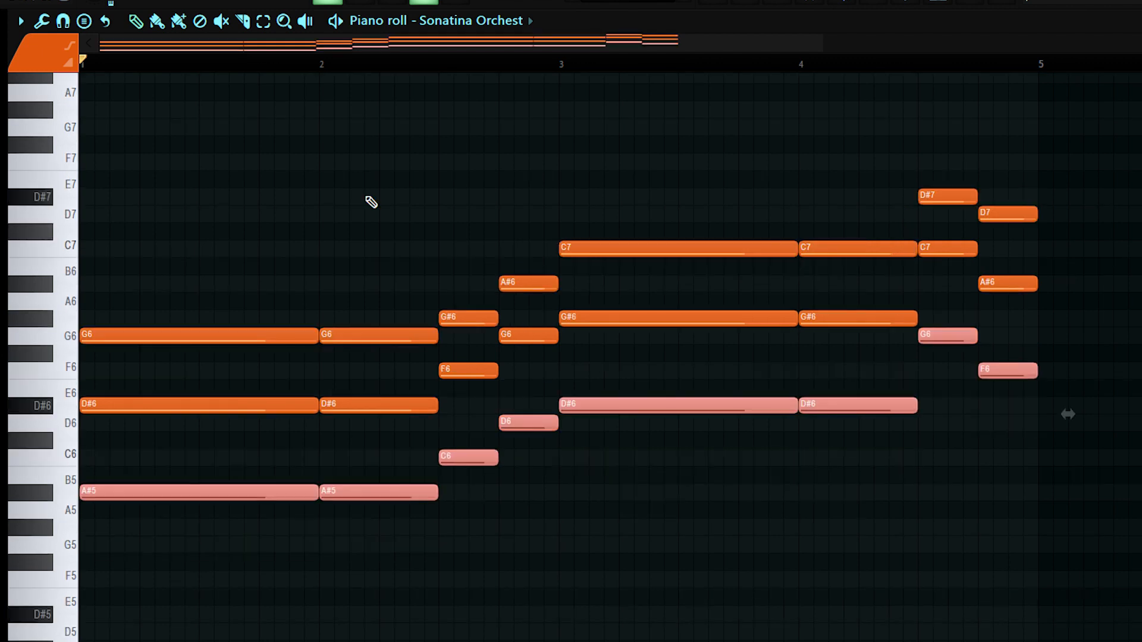
{"action": "key", "text": "space"}
{"action": "key", "text": "ctrl+d"}
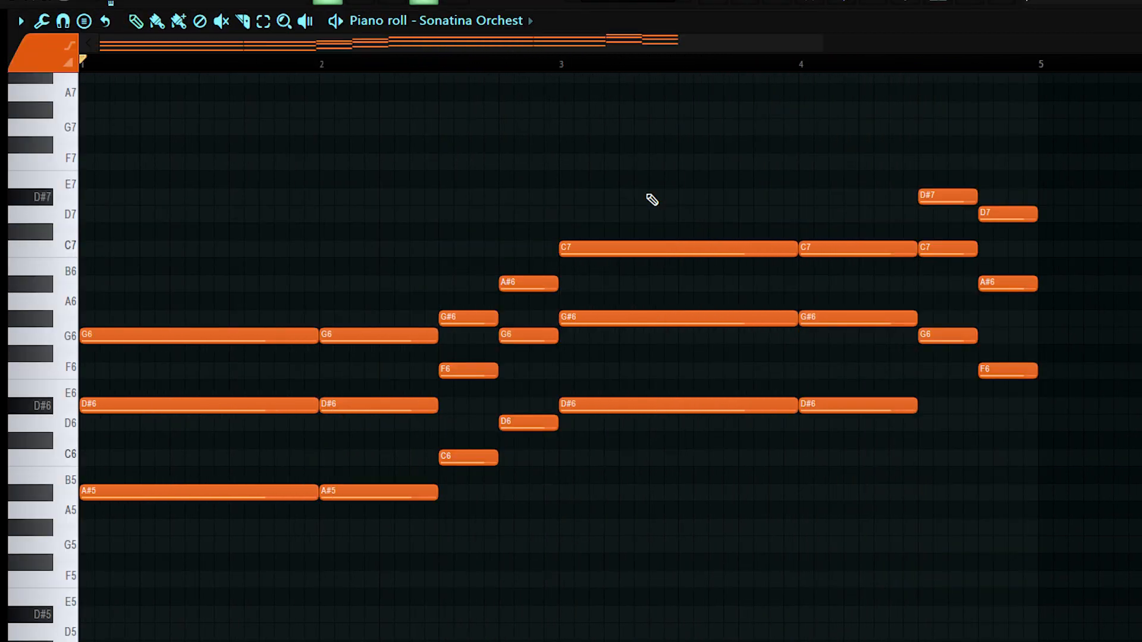
- Strum the chords using the Strumizer with a reduced start time strength and Preserve end enabled
{"action": "key", "text": "alt+s"}
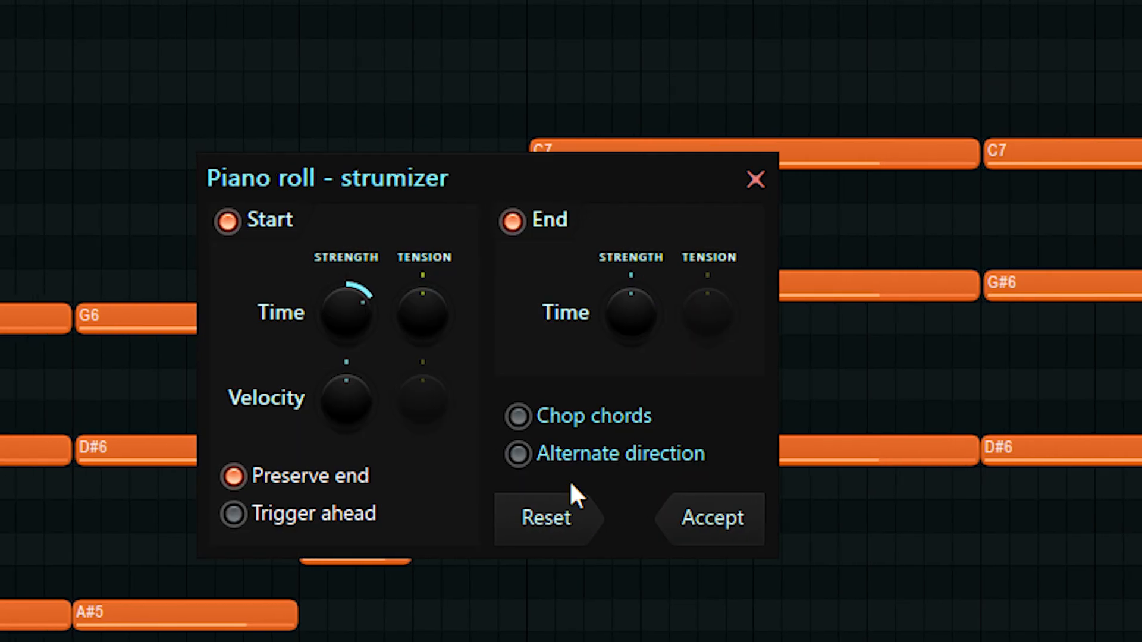
{"action": "left_click_drag", "start_coordinate": [384, 314], "coordinate": [384, 324]}
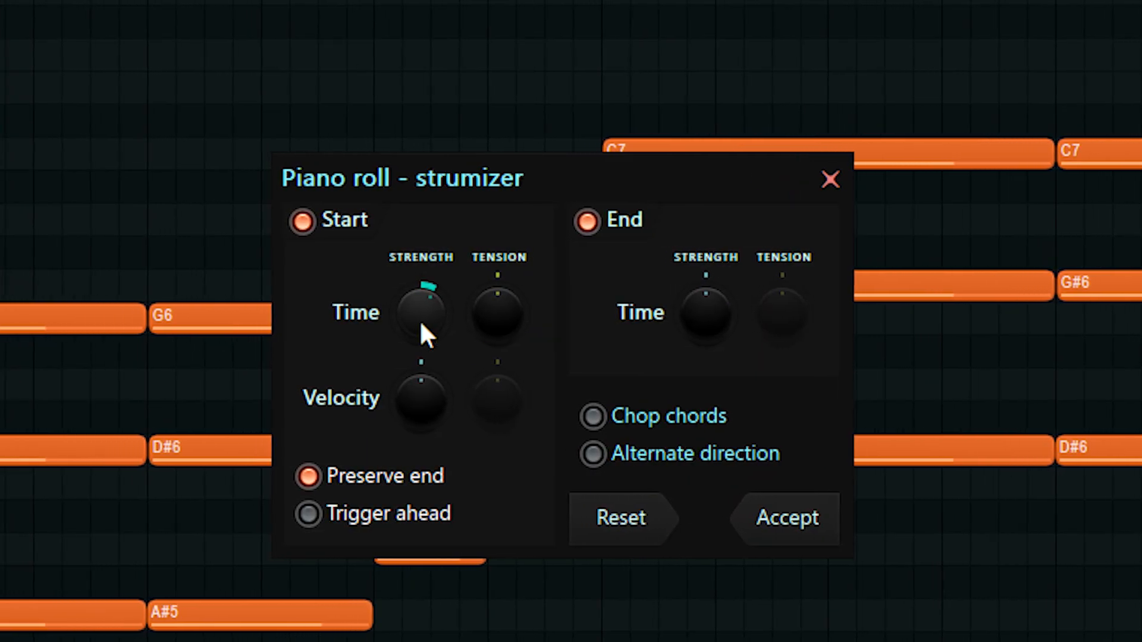
{"action": "left_click", "coordinate": [750, 517]}
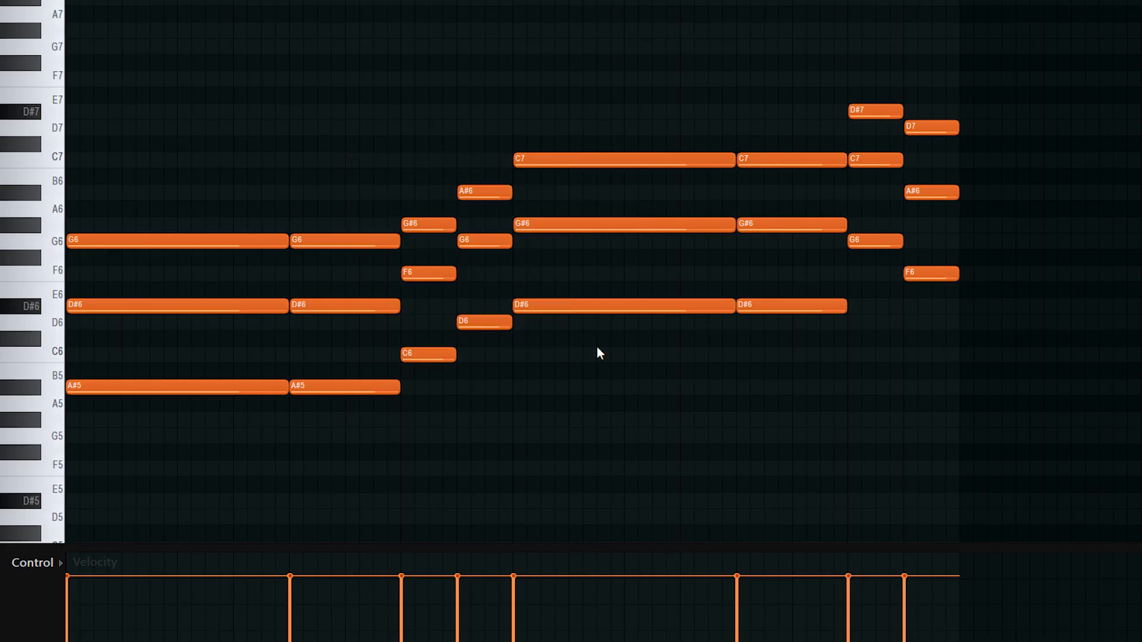
- Randomize the velocities of the violin notes using the Randomizer's bipolar levels, leaving pattern generation off
{"action": "key", "text": "alt+r"}
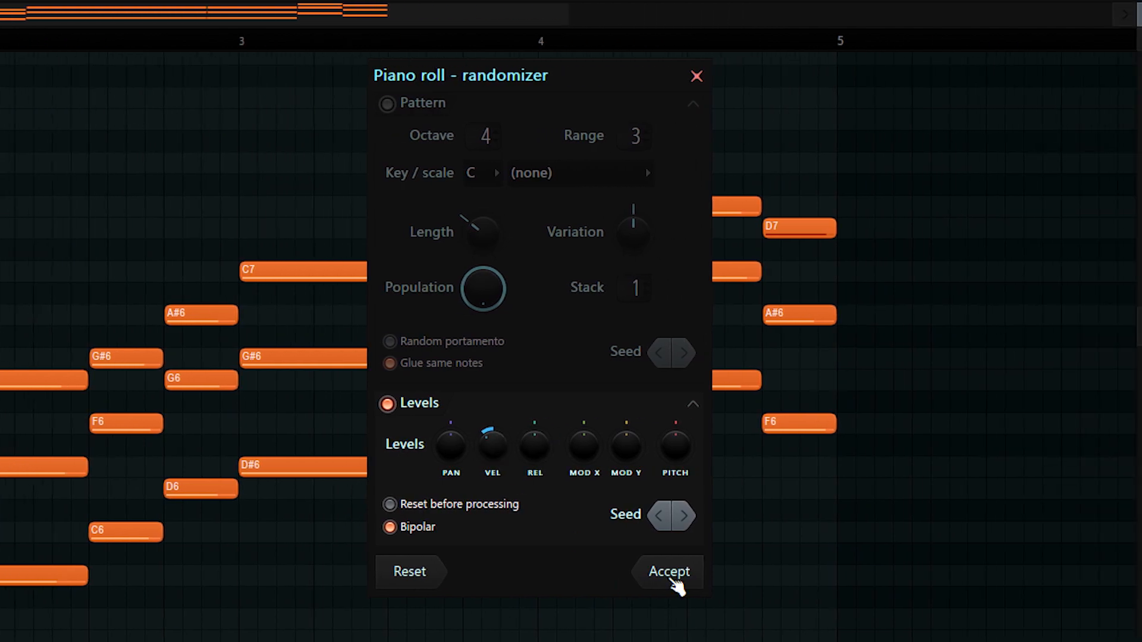
{"action": "left_click", "coordinate": [674, 581]}
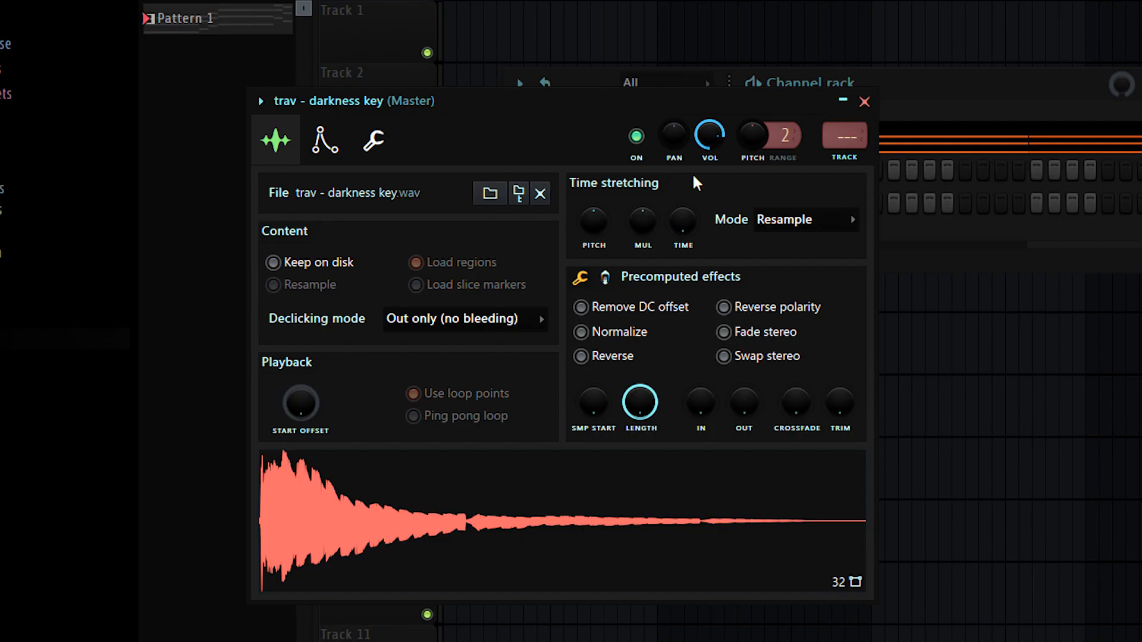
- Enable the volume envelope of the trav - darkness key sample, with zero attack, full hold and zero decay
{"action": "left_click_drag", "start_coordinate": [639, 106], "coordinate": [728, 72]}
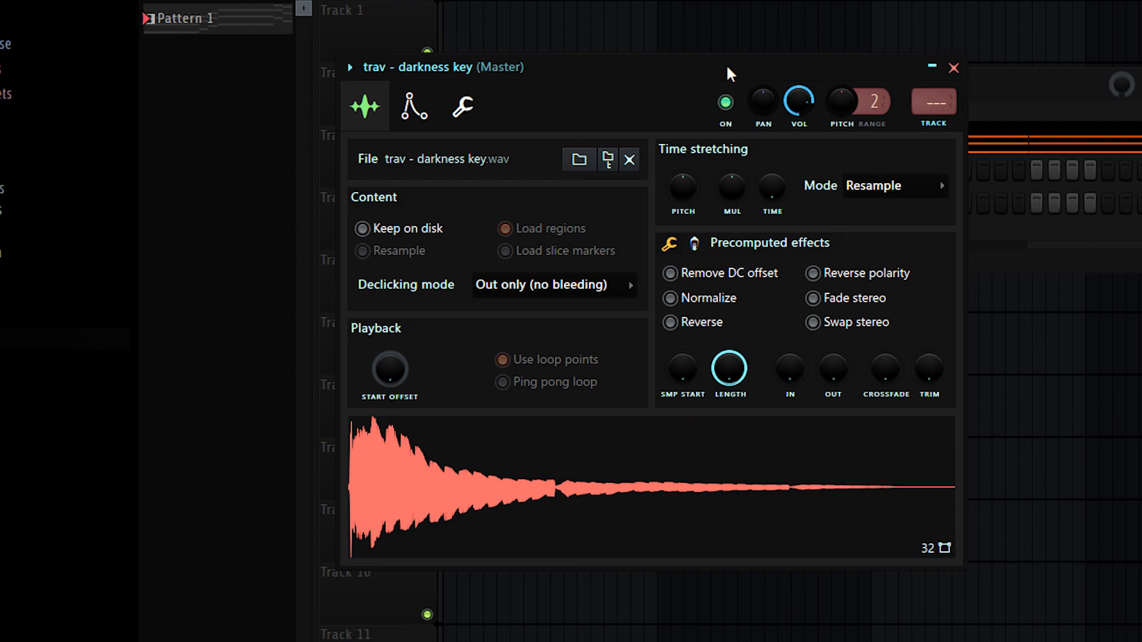
{"action": "left_click", "coordinate": [952, 70]}
{"action": "left_click", "coordinate": [536, 225]}
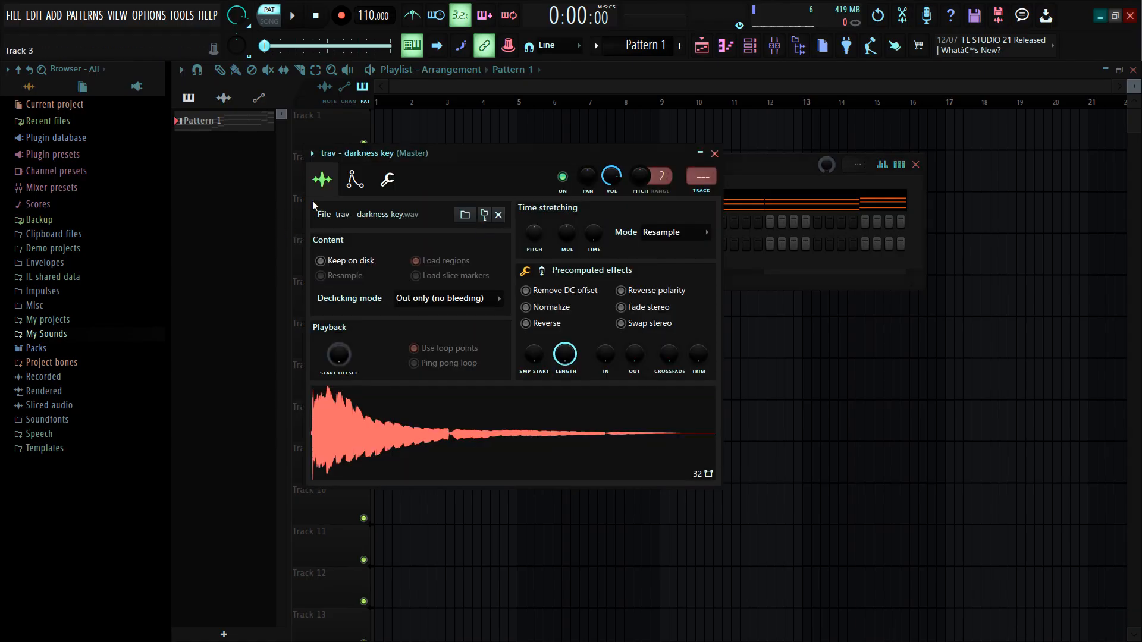
{"action": "left_click", "coordinate": [413, 112]}
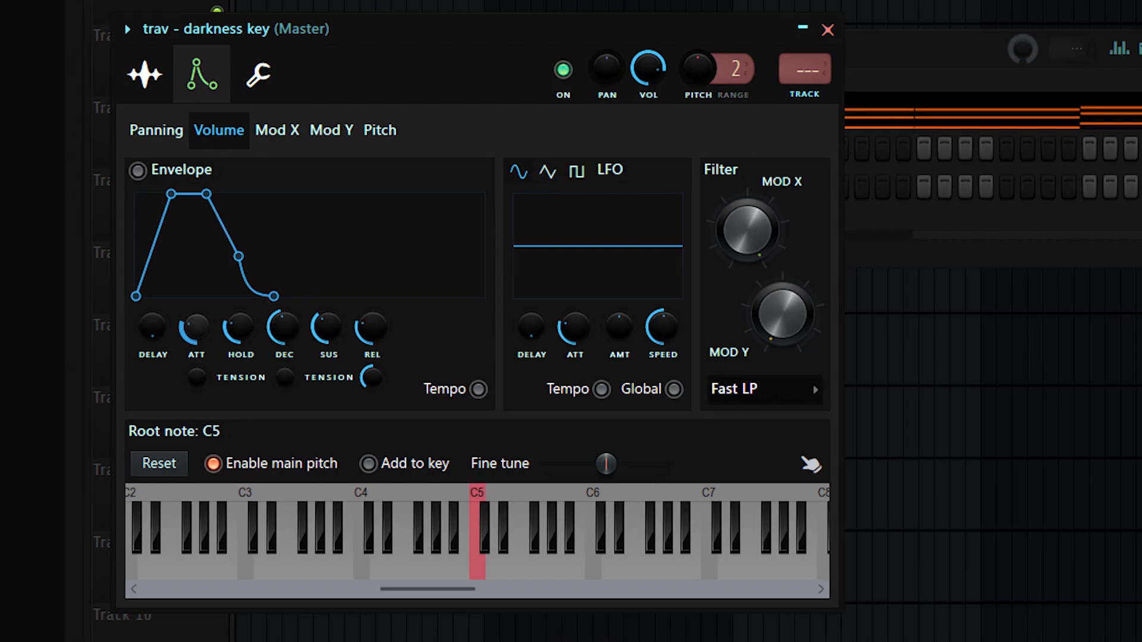
{"action": "left_click_drag", "start_coordinate": [344, 324], "coordinate": [343, 356]}
{"action": "left_click_drag", "start_coordinate": [246, 326], "coordinate": [245, 238]}
{"action": "left_click_drag", "start_coordinate": [288, 327], "coordinate": [287, 363]}
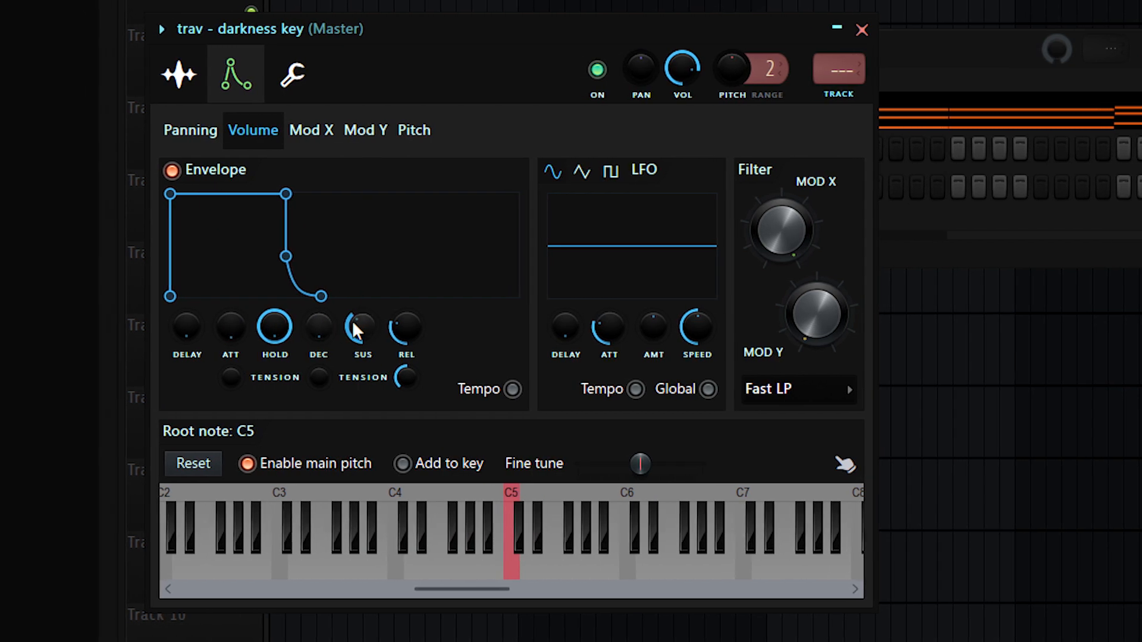
{"action": "left_click_drag", "start_coordinate": [349, 324], "coordinate": [415, 348]}
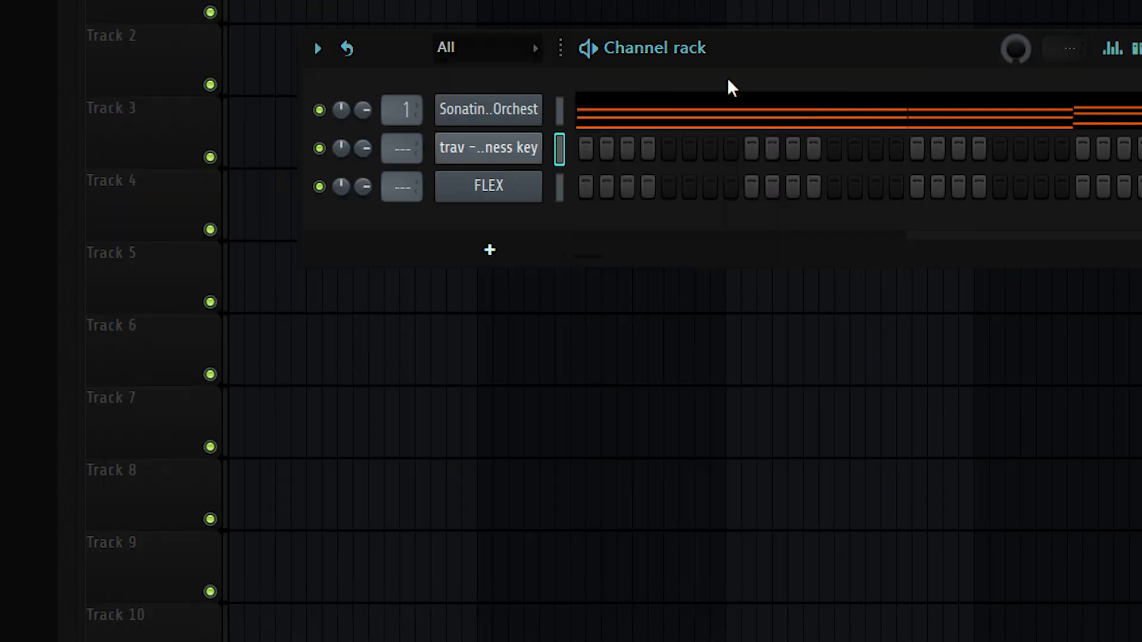
- Paste the violin chord notes into the trav - darkness key channel and open them in its piano roll
{"action": "right_click", "coordinate": [512, 152]}
{"action": "left_click", "coordinate": [531, 142]}
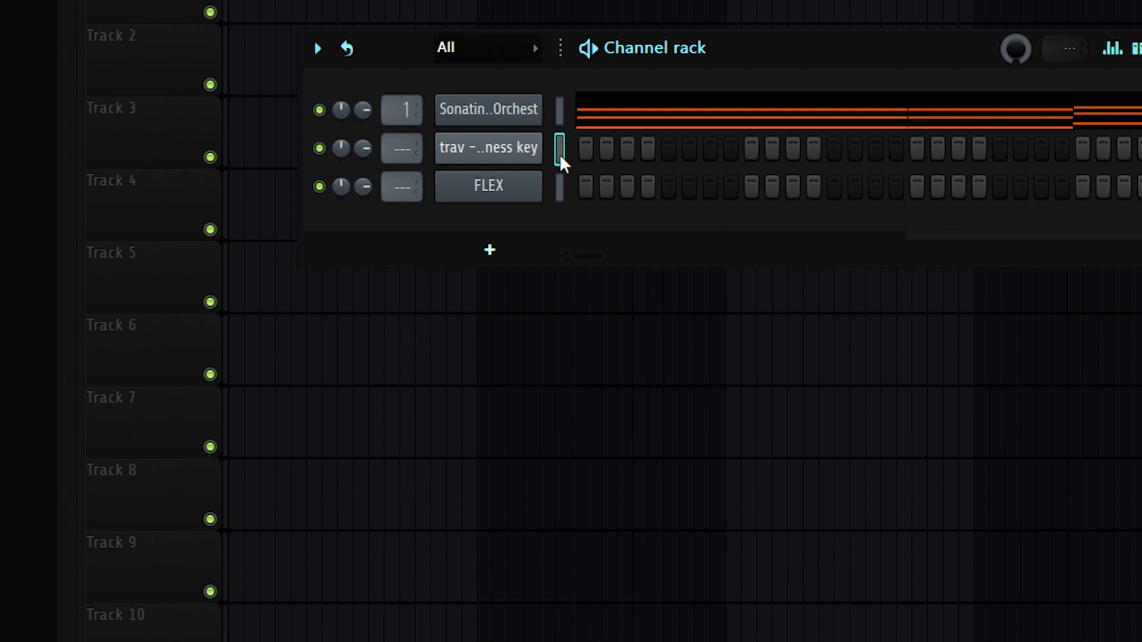
{"action": "key", "text": "ctrl+v"}
{"action": "left_click", "coordinate": [608, 150]}
{"action": "scroll", "coordinate": [454, 147], "scroll_direction": "down", "scroll_amount": 3}
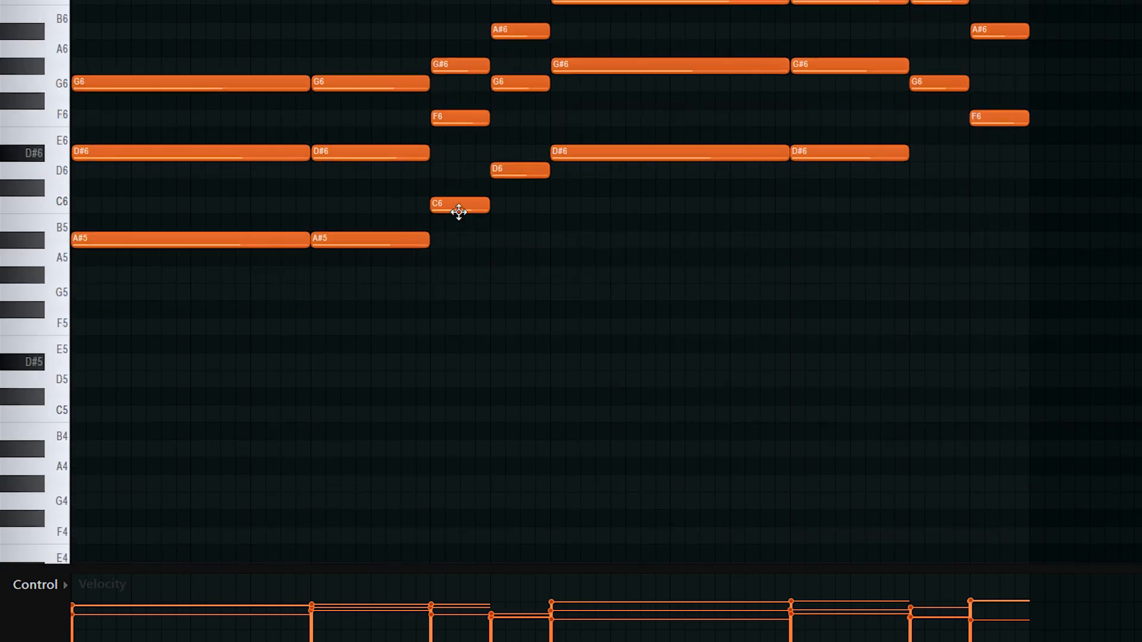
- Delete the outer notes of the third and fourth chords, keeping only the F6 and the G6
{"action": "right_click", "coordinate": [457, 207]}
{"action": "right_click", "coordinate": [515, 166]}
{"action": "right_click", "coordinate": [495, 32]}
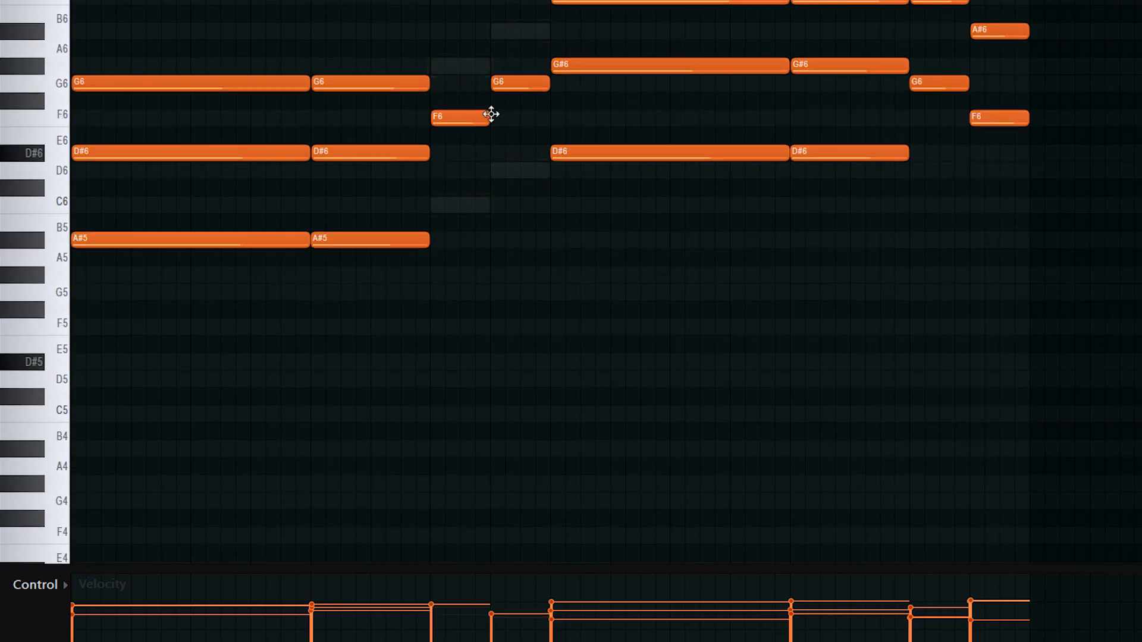
{"action": "scroll", "coordinate": [485, 155], "scroll_direction": "up", "scroll_amount": 3}
{"action": "scroll", "coordinate": [450, 239], "scroll_direction": "down", "scroll_amount": 3}
- Select the lowest note of each remaining full chord, transpose the selection up one octave, and clear the selection
{"action": "left_click_drag", "start_coordinate": [167, 231], "coordinate": [356, 255]}
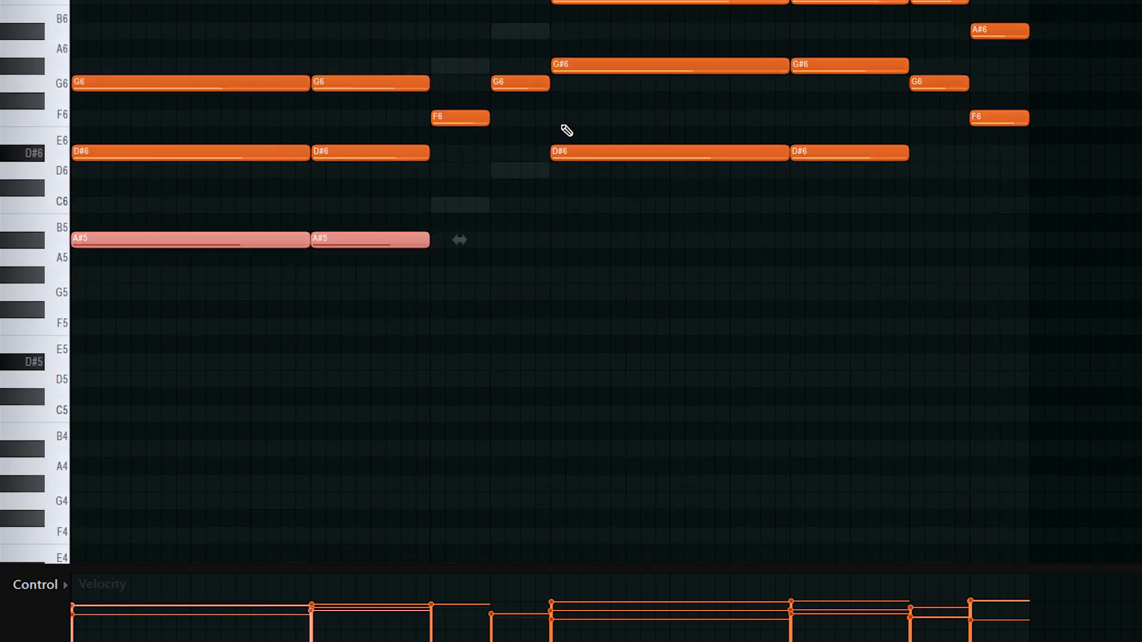
{"action": "left_click_drag", "start_coordinate": [565, 127], "coordinate": [887, 201]}
{"action": "scroll", "coordinate": [904, 214], "scroll_direction": "up", "scroll_amount": 2}
{"action": "scroll", "coordinate": [923, 222], "scroll_direction": "up", "scroll_amount": 2}
{"action": "left_click_drag", "start_coordinate": [952, 163], "coordinate": [965, 200]}
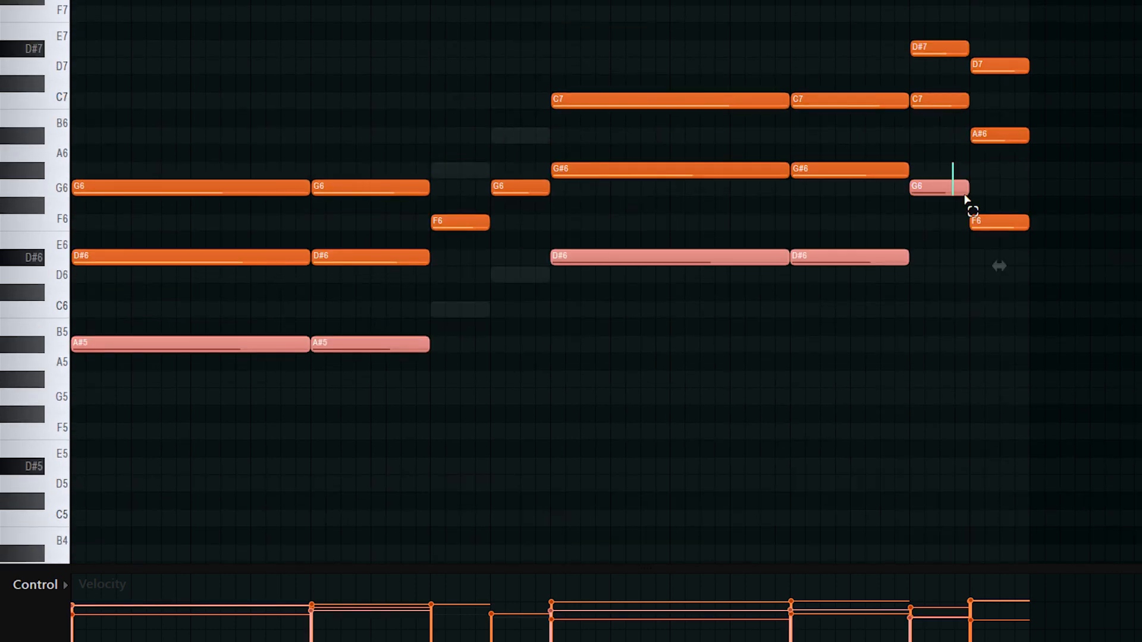
{"action": "key", "text": "ctrl+Up"}
{"action": "right_click", "coordinate": [877, 321]}
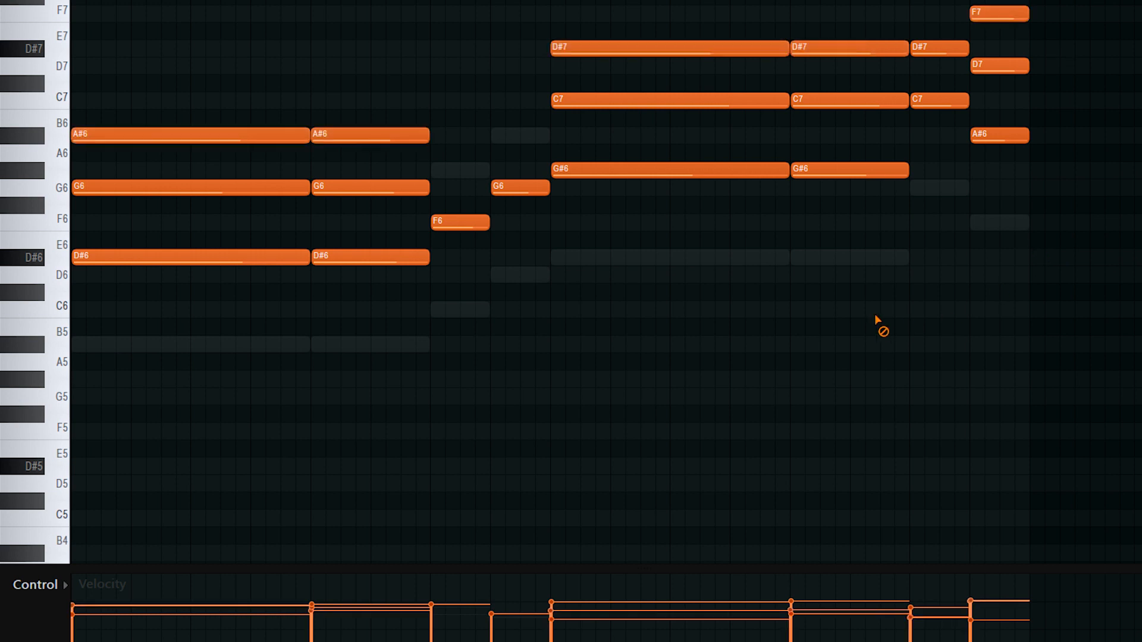
- Duplicate the lowest note of every chord and the single F6 and G6 one octave down as bass notes, and clear the selection
{"action": "left_click_drag", "start_coordinate": [182, 227], "coordinate": [239, 270]}
{"action": "left_click_drag", "start_coordinate": [378, 216], "coordinate": [414, 284]}
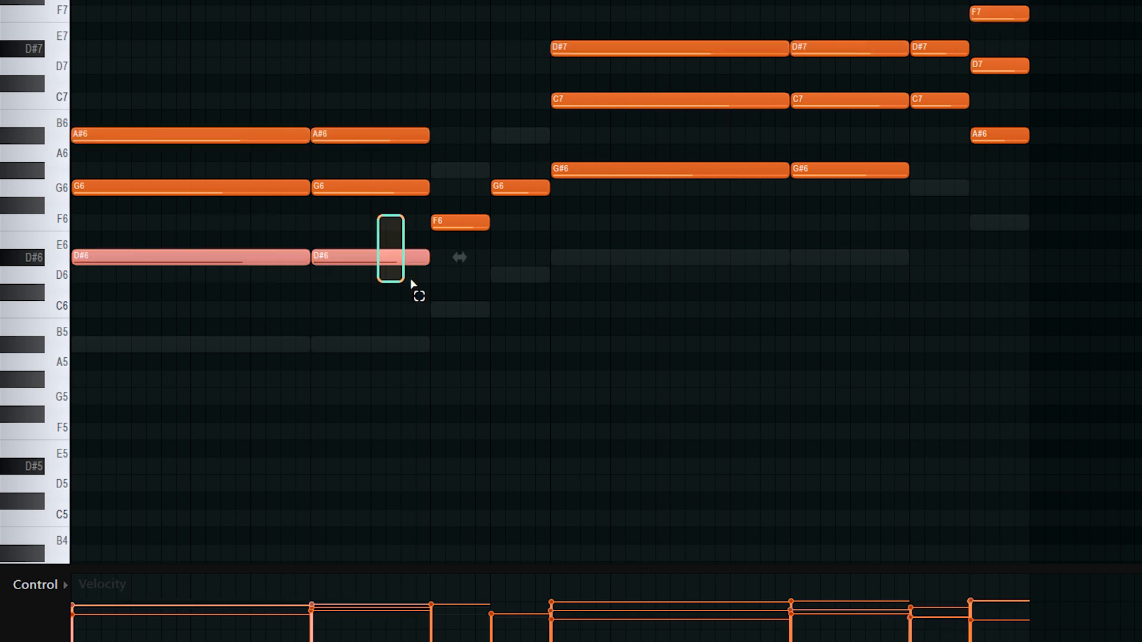
{"action": "left_click_drag", "start_coordinate": [525, 146], "coordinate": [542, 199]}
{"action": "left_click_drag", "start_coordinate": [601, 143], "coordinate": [645, 197]}
{"action": "left_click_drag", "start_coordinate": [837, 144], "coordinate": [862, 215]}
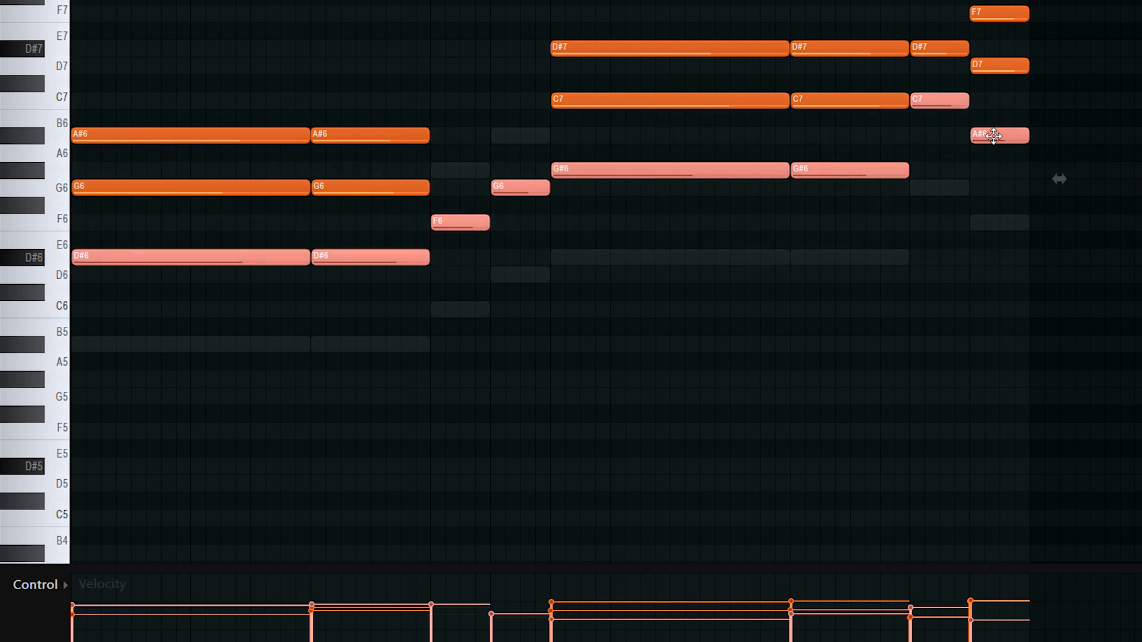
{"action": "key", "text": "ctrl+Down"}
{"action": "left_click", "coordinate": [581, 293]}
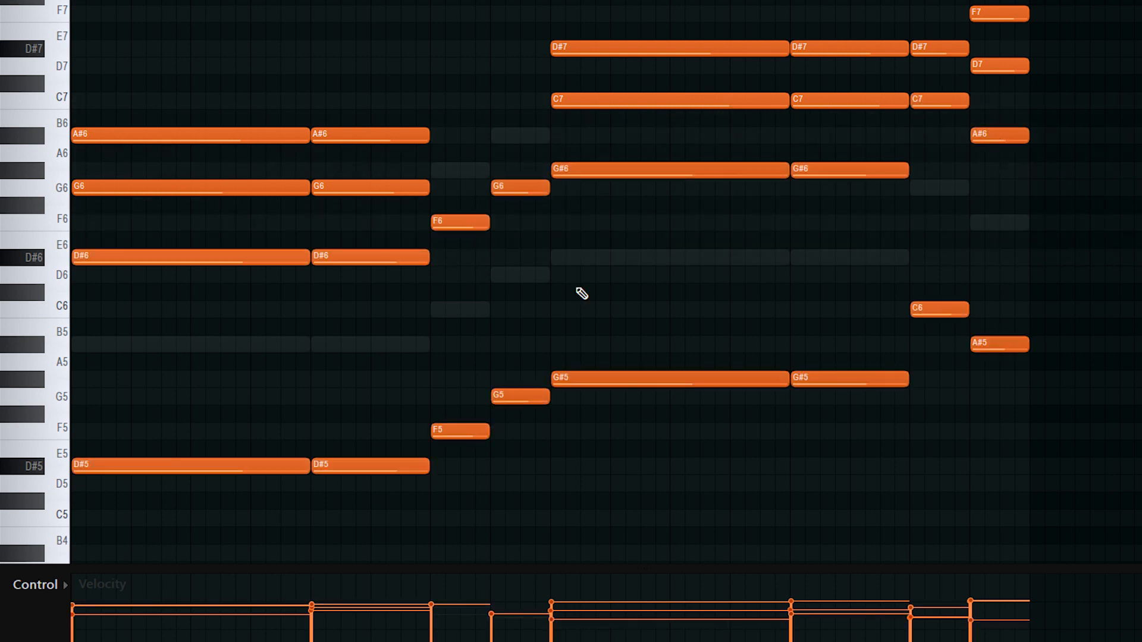
- Transpose all the darkness key notes down one octave and play back the pattern
{"action": "key", "text": "ctrl+Down"}
{"action": "scroll", "coordinate": [581, 293], "scroll_direction": "down", "scroll_amount": 6}
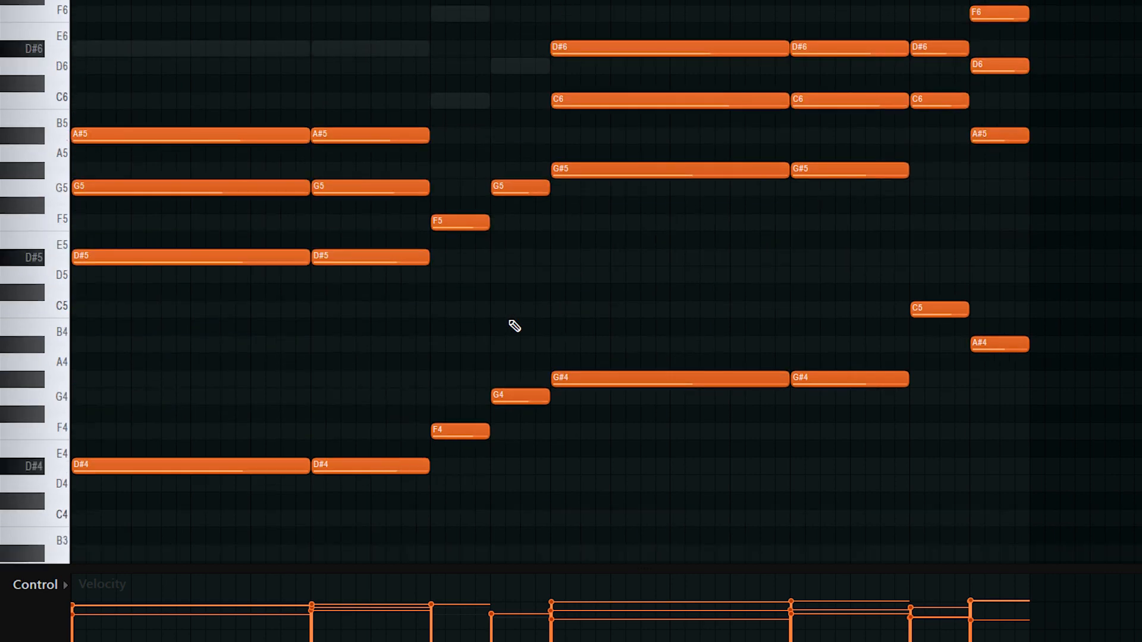
{"action": "key", "text": "space"}
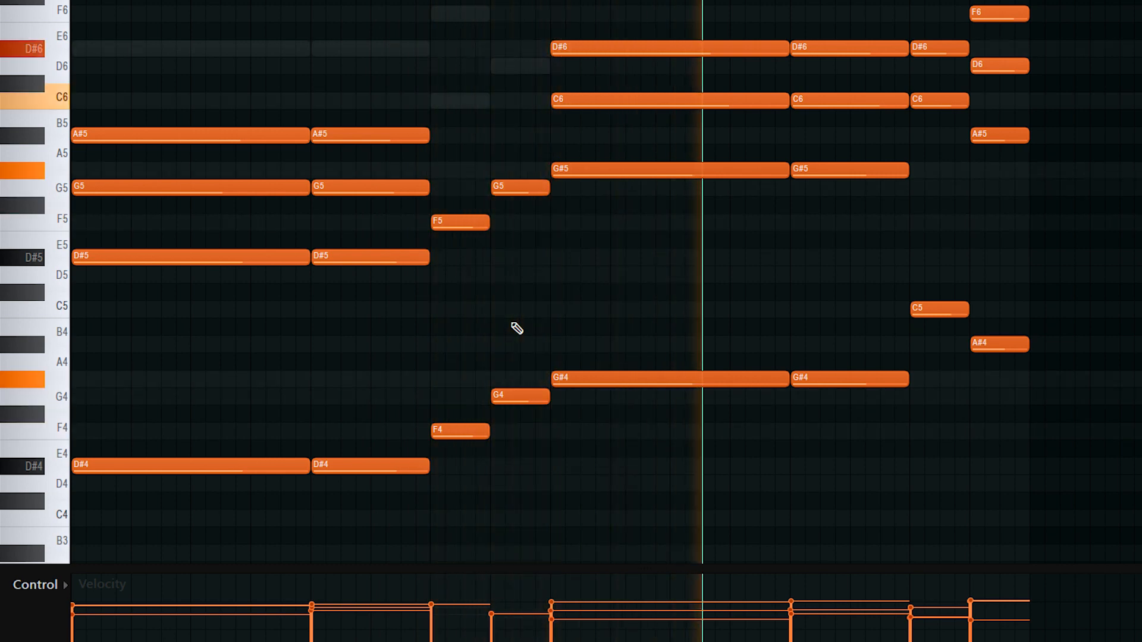
{"action": "scroll", "coordinate": [516, 328], "scroll_direction": "up", "scroll_amount": 2}
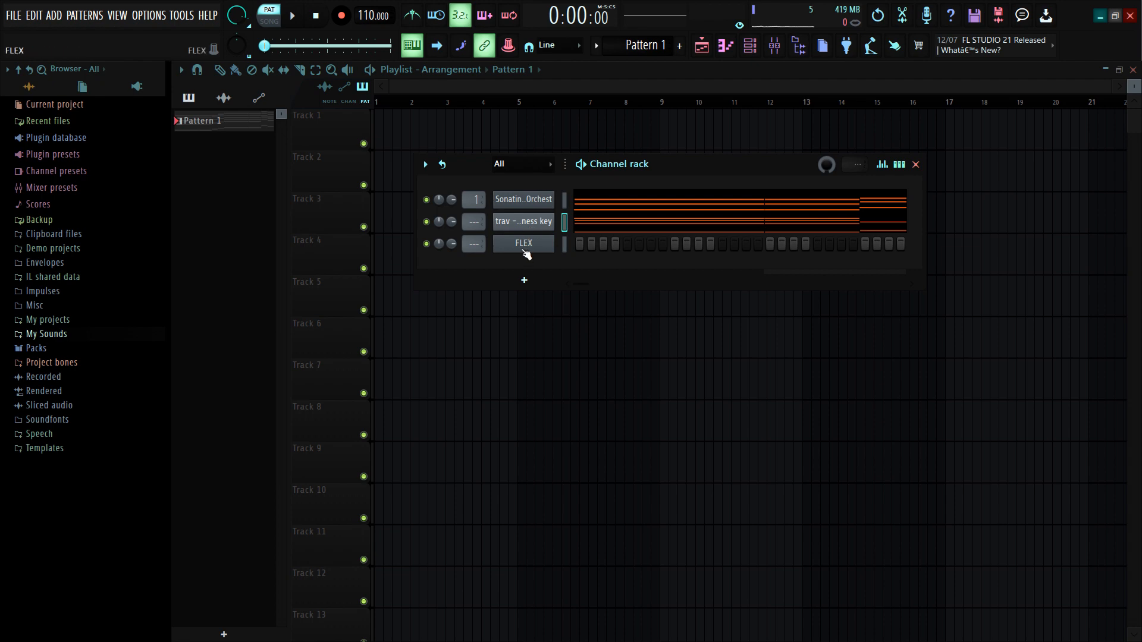
- Load the Synpluck Muted preset from all installed packs in the FLEX channel
{"action": "left_click", "coordinate": [523, 243]}
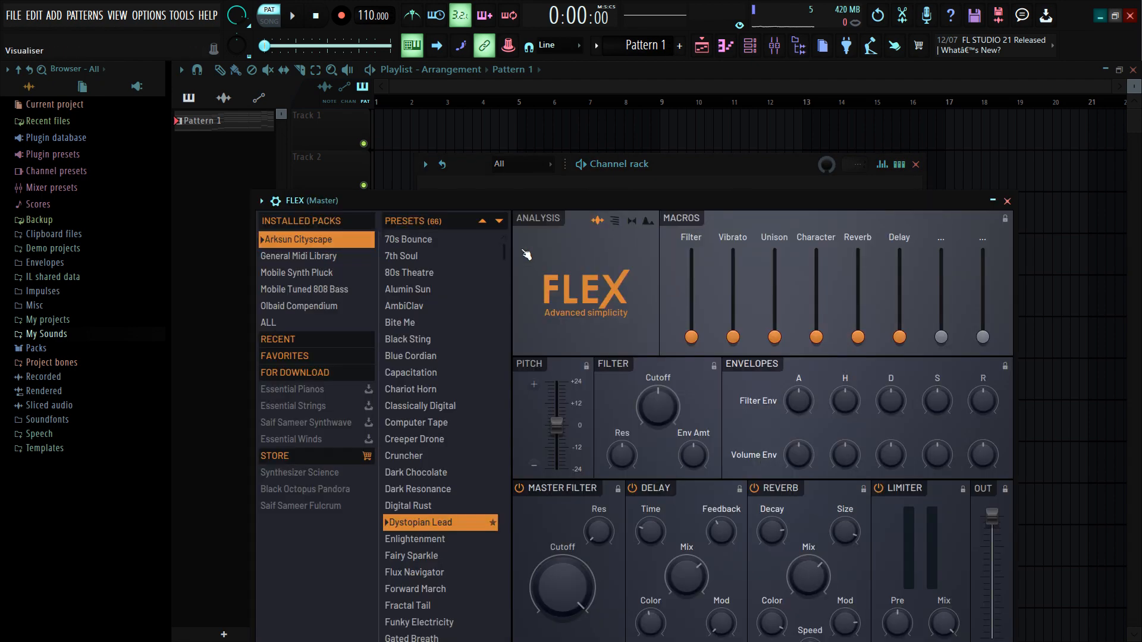
{"action": "left_click_drag", "start_coordinate": [513, 200], "coordinate": [541, 116]}
{"action": "scroll", "coordinate": [458, 321], "scroll_direction": "down", "scroll_amount": 9}
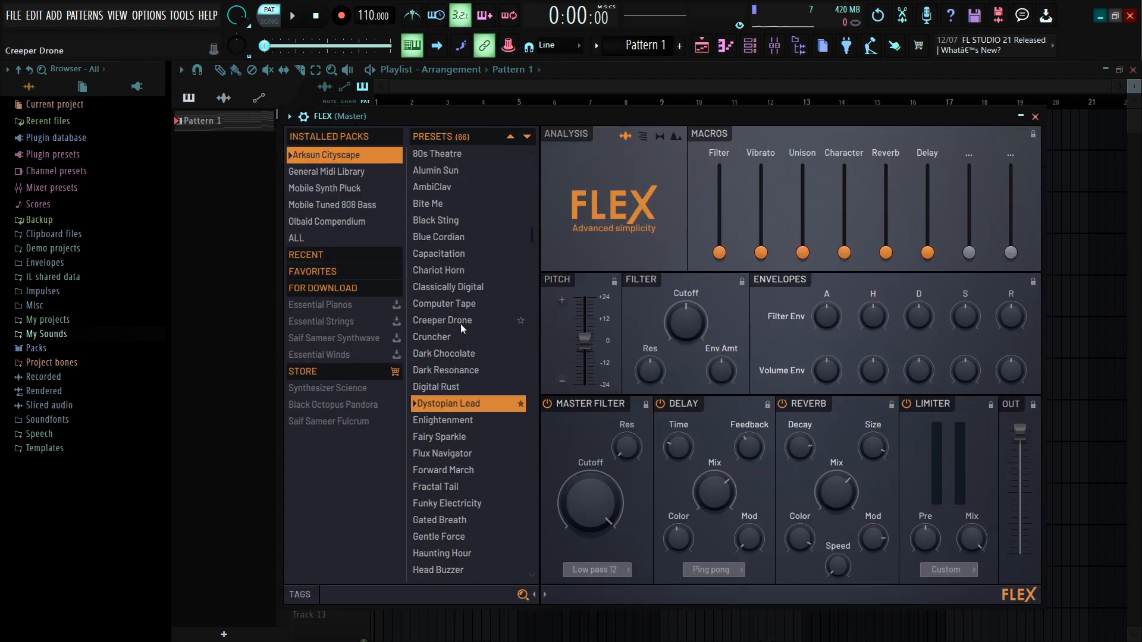
{"action": "scroll", "coordinate": [450, 319], "scroll_direction": "down", "scroll_amount": 4}
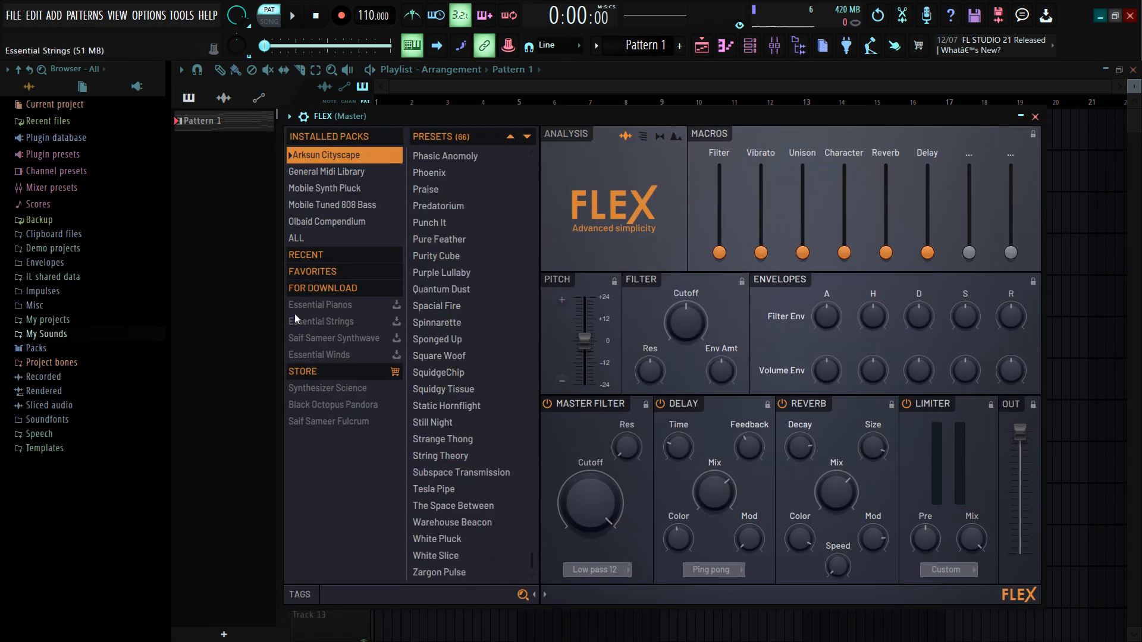
{"action": "left_click", "coordinate": [312, 239]}
{"action": "scroll", "coordinate": [434, 415], "scroll_direction": "down", "scroll_amount": 6}
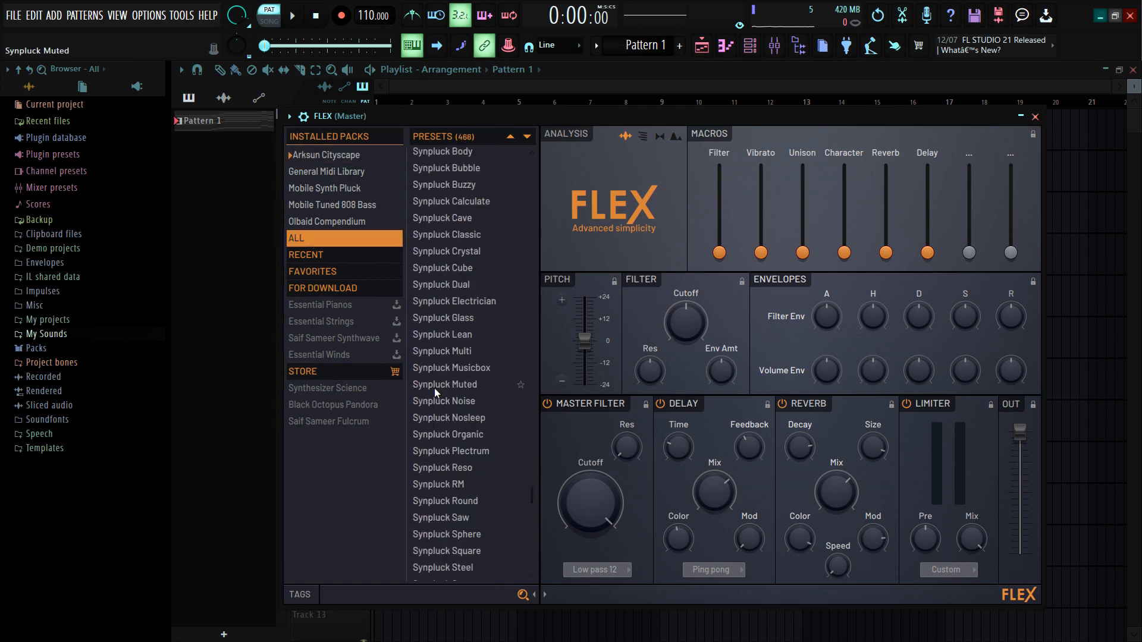
{"action": "left_click", "coordinate": [434, 387]}
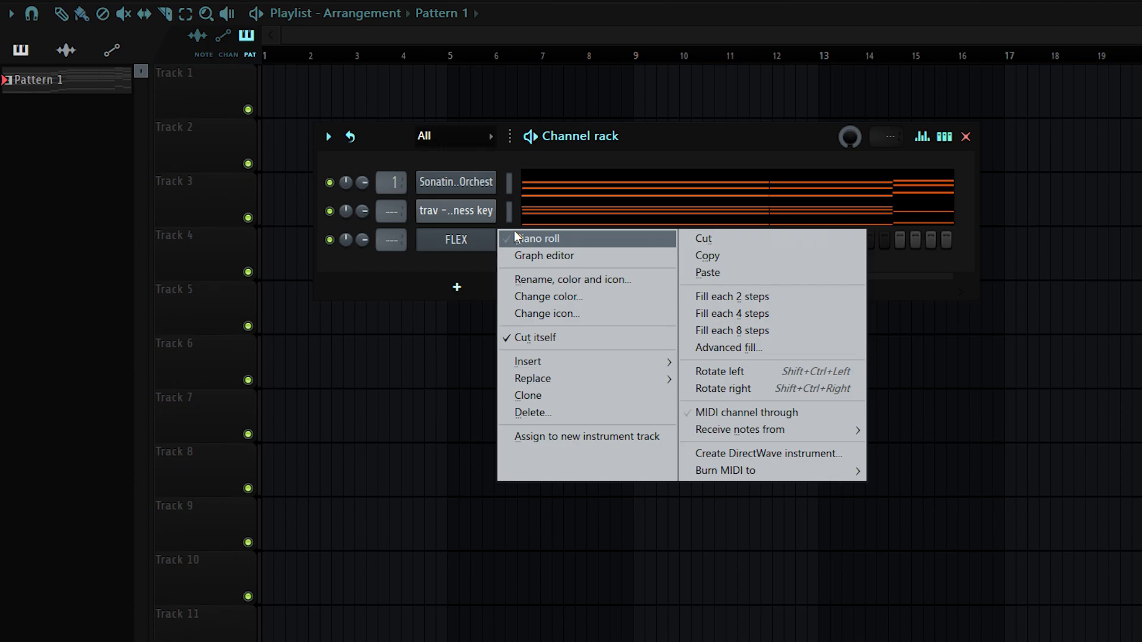
- Start a melody in the FLEX piano roll with A#4 and G4 in bar 1 and A#4, D#5 and F5 in bar 2
{"action": "left_click", "coordinate": [513, 237]}
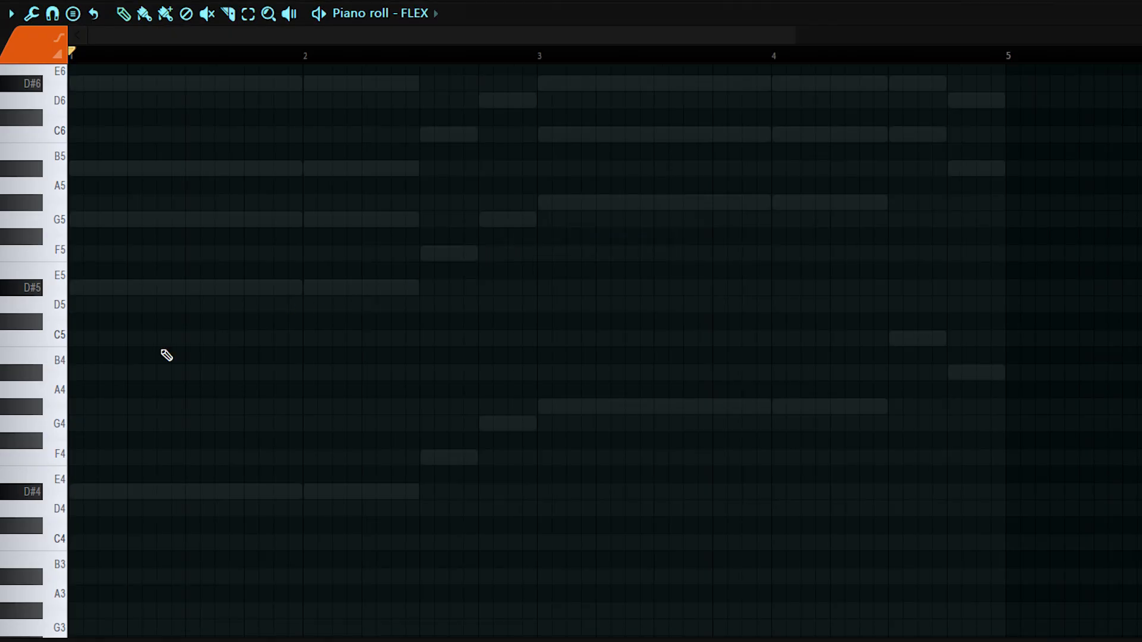
{"action": "scroll", "coordinate": [144, 341], "scroll_direction": "down", "scroll_amount": 3}
{"action": "left_click", "coordinate": [99, 219]}
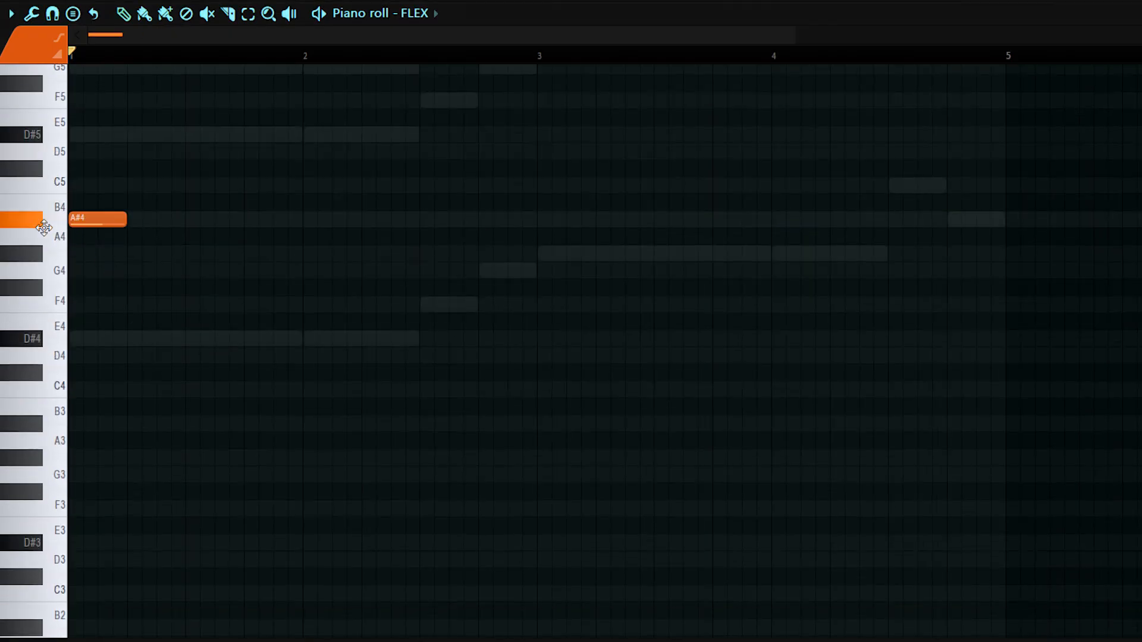
{"action": "key", "text": "space"}
{"action": "scroll", "coordinate": [86, 535], "scroll_direction": "up", "scroll_amount": 3}
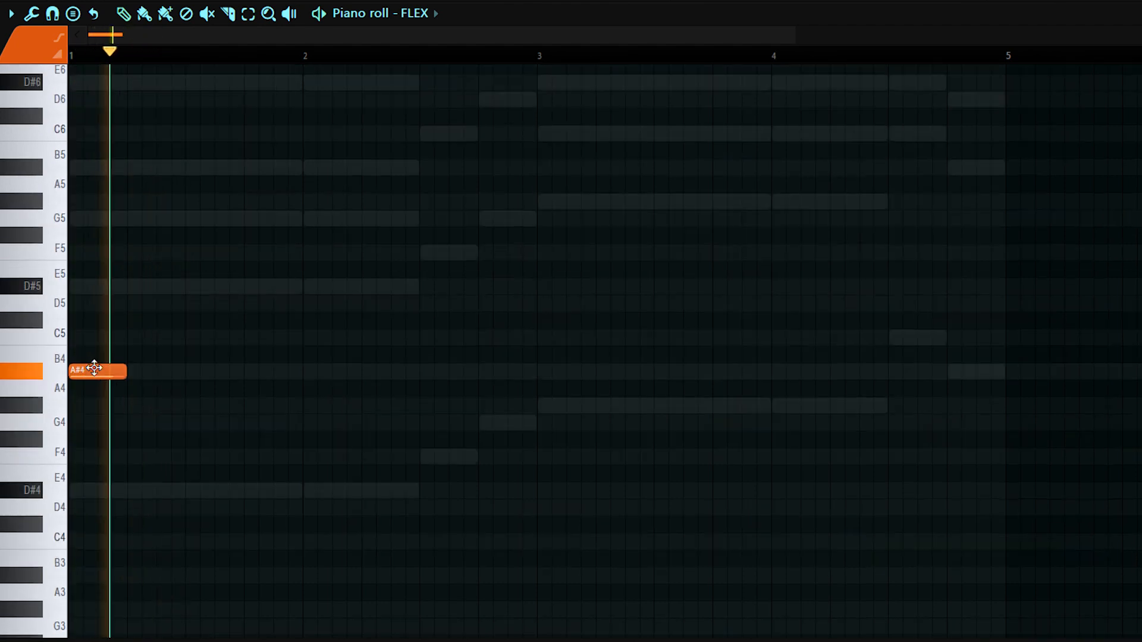
{"action": "key", "text": "space"}
{"action": "left_click_drag", "start_coordinate": [119, 407], "coordinate": [133, 424]}
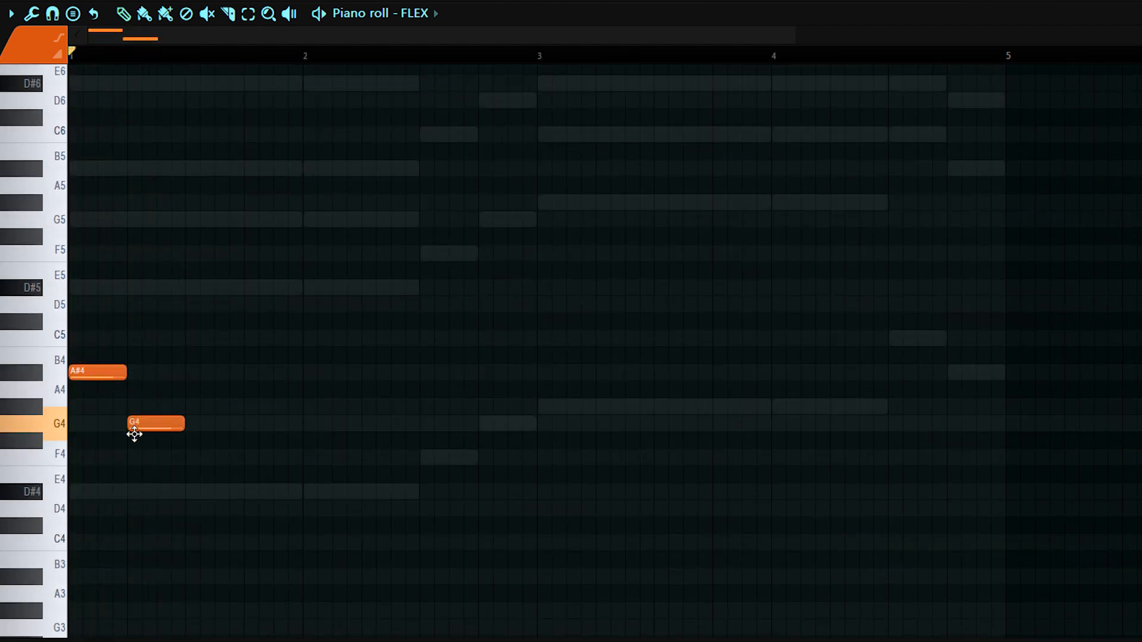
{"action": "key", "text": "space"}
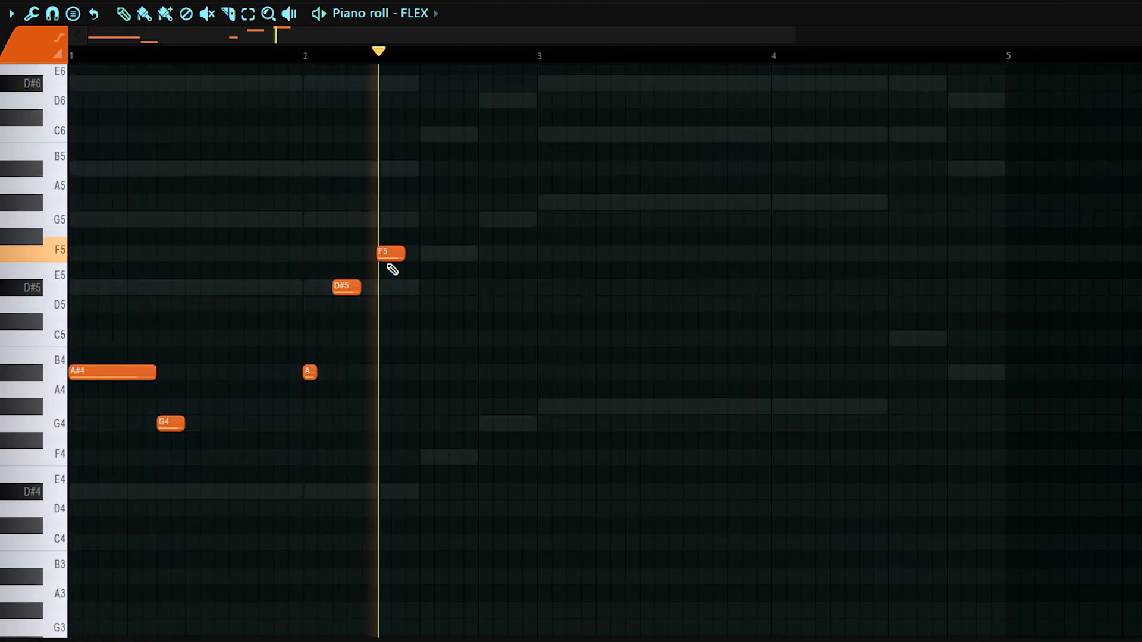
- Move the D#5 in bar 2 so it ends where the F5 starts, and play the melody
{"action": "mouse_move", "coordinate": [349, 286]}
{"action": "left_mouse_down"}
{"action": "mouse_move", "coordinate": [379, 286]}
{"action": "mouse_move", "coordinate": [364, 286]}
{"action": "left_mouse_up"}
{"action": "key", "text": "space"}
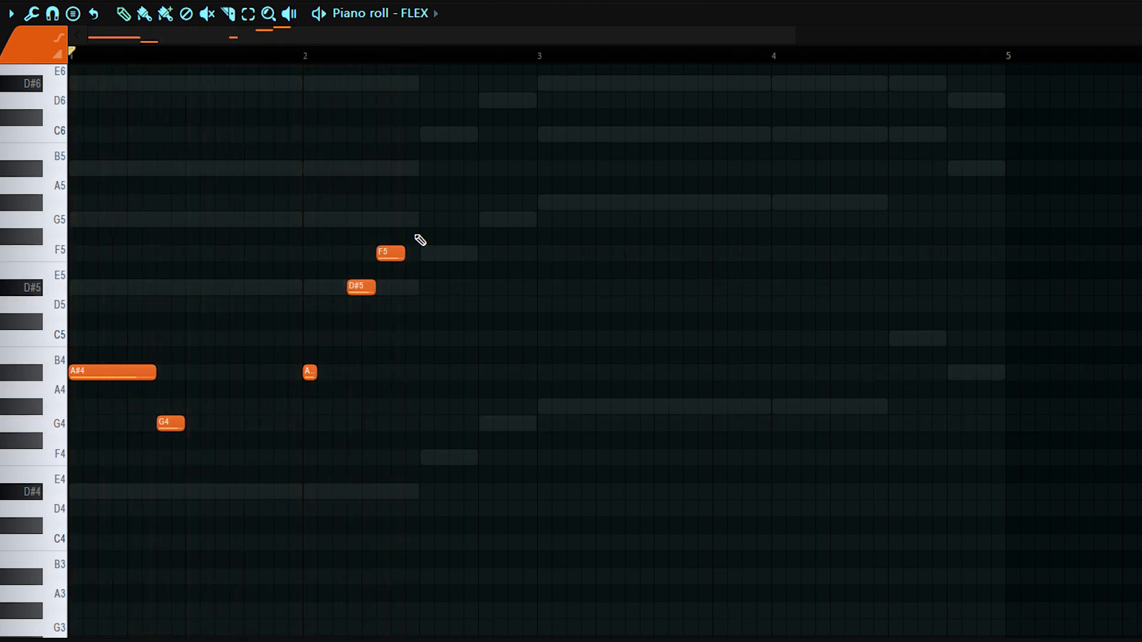
{"action": "key", "text": "space"}
- Add two short G5 notes and a slightly longer A#5 in the second half of bar 2, checking them by playback
{"action": "left_click", "coordinate": [424, 219]}
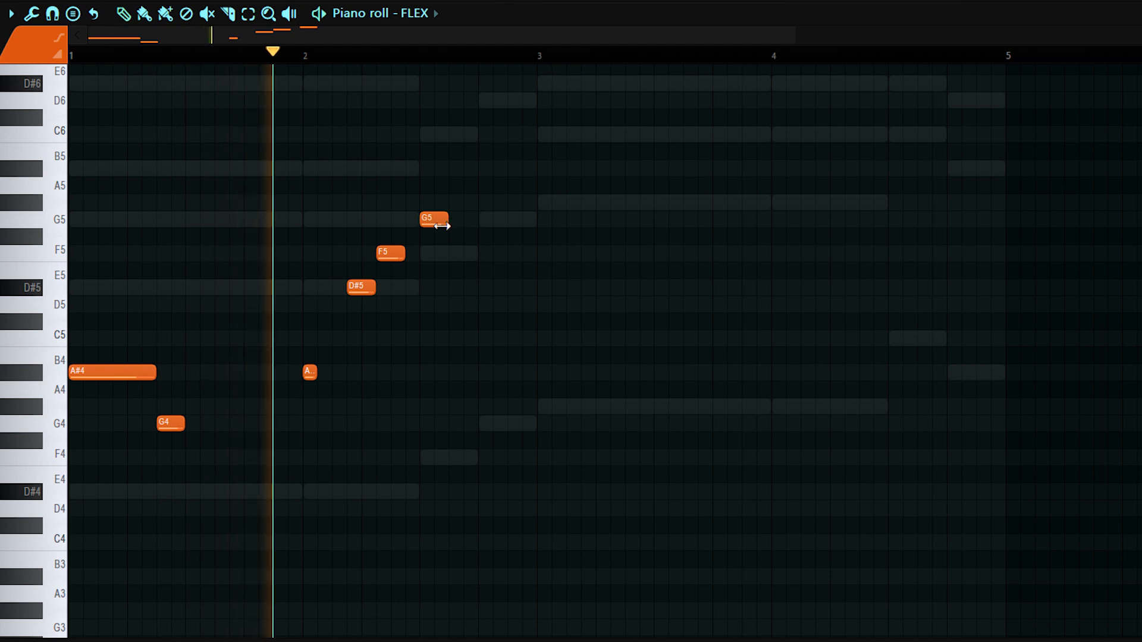
{"action": "left_click_drag", "start_coordinate": [442, 226], "coordinate": [430, 225]}
{"action": "left_click", "coordinate": [439, 222]}
{"action": "key", "text": "space"}
{"action": "left_click", "coordinate": [466, 172]}
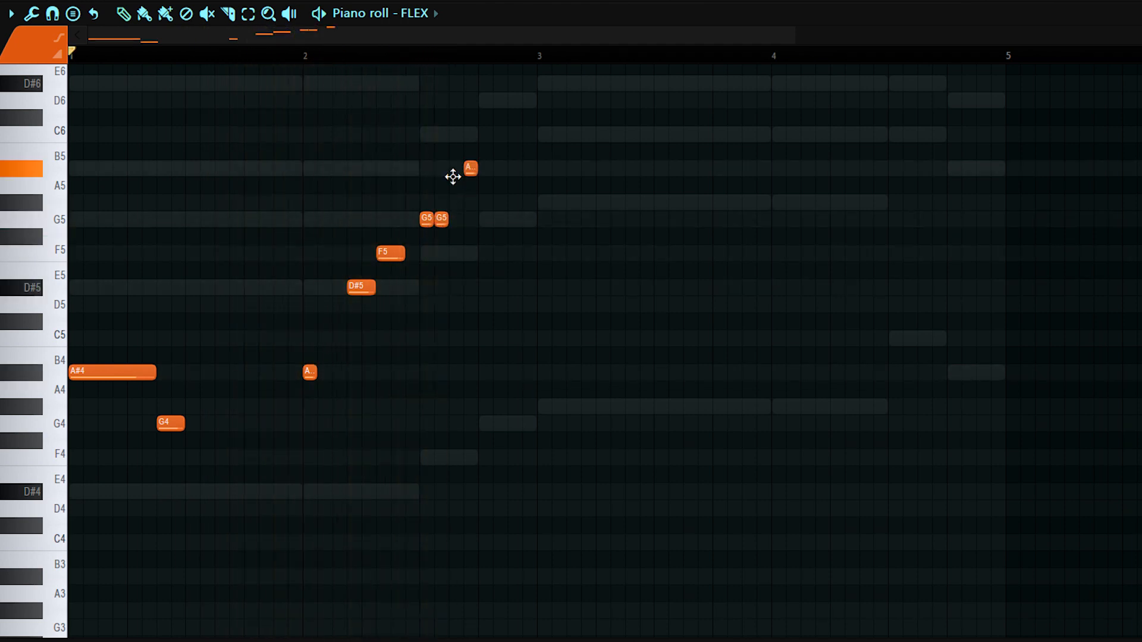
{"action": "key", "text": "space"}
{"action": "left_click_drag", "start_coordinate": [465, 169], "coordinate": [478, 172]}
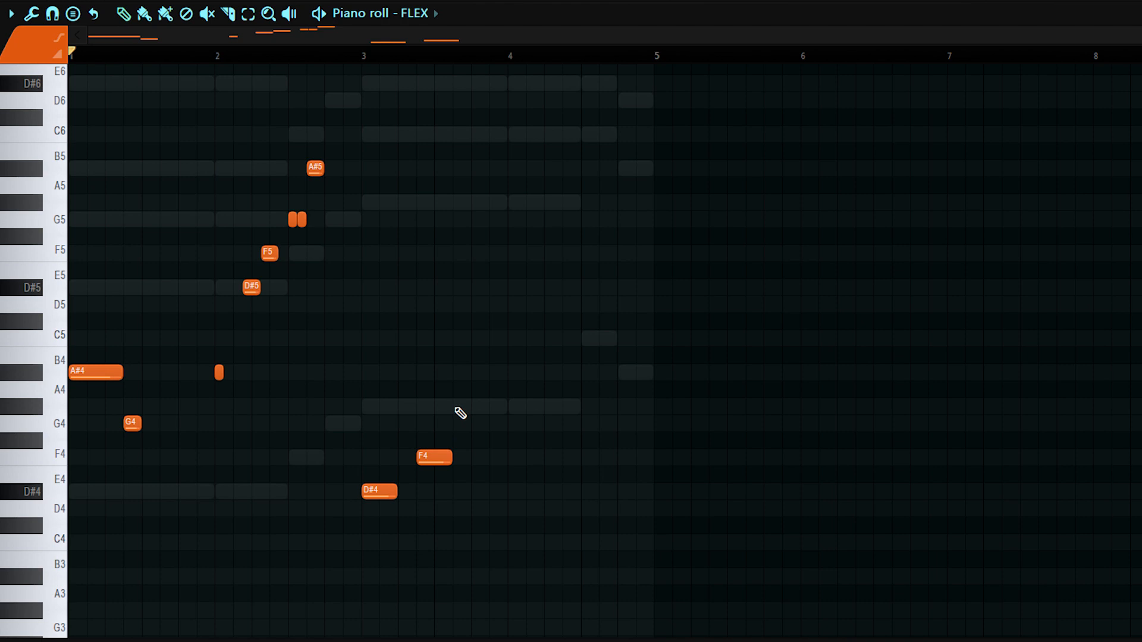
- Draw a rising run of D#4, F4, G4, A#4, C5, D#5, F5 and G5 across bars 3 and 4, and play it
{"action": "left_click_drag", "start_coordinate": [457, 421], "coordinate": [455, 433]}
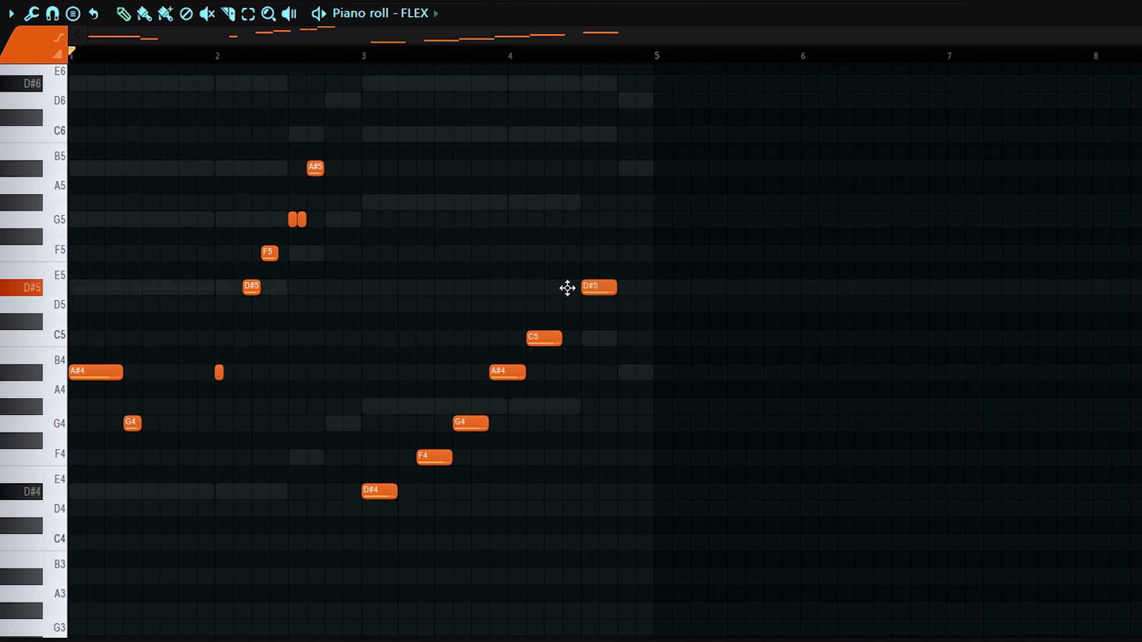
{"action": "left_click", "coordinate": [598, 255]}
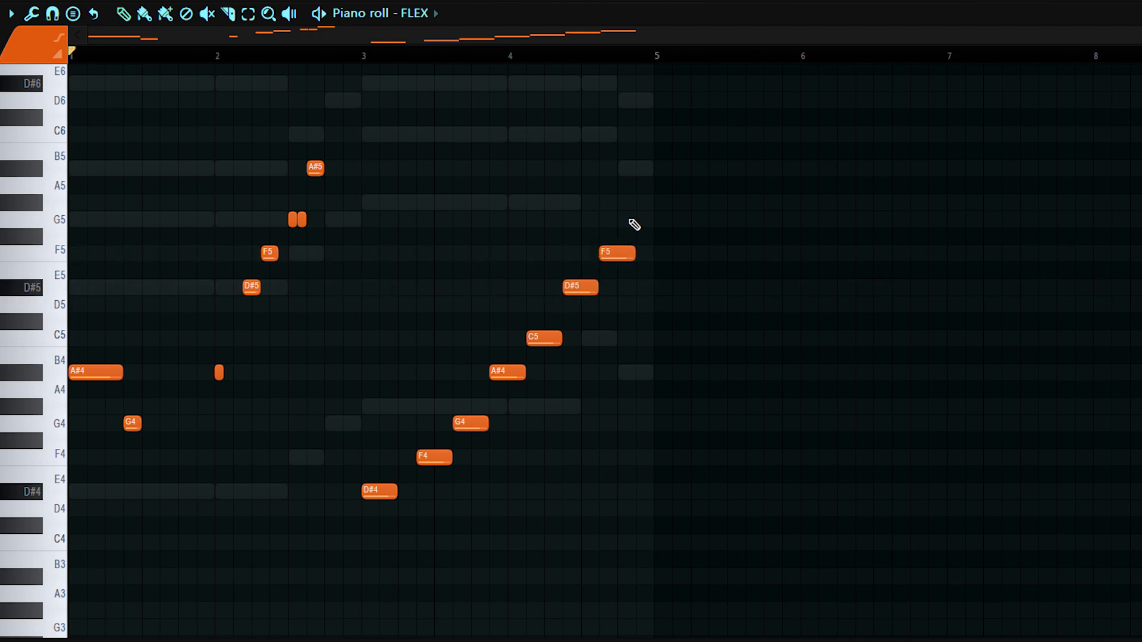
{"action": "left_click", "coordinate": [634, 221]}
{"action": "mouse_move", "coordinate": [652, 222]}
{"action": "left_mouse_down"}
{"action": "mouse_move", "coordinate": [673, 224]}
{"action": "mouse_move", "coordinate": [653, 223]}
{"action": "left_mouse_up"}
{"action": "key", "text": "space"}
- Transpose the whole FLEX melody up one octave and play it back
{"action": "key", "text": "ctrl+Up"}
{"action": "scroll", "coordinate": [605, 246], "scroll_direction": "up", "scroll_amount": 2}
{"action": "scroll", "coordinate": [605, 245], "scroll_direction": "up", "scroll_amount": 3}
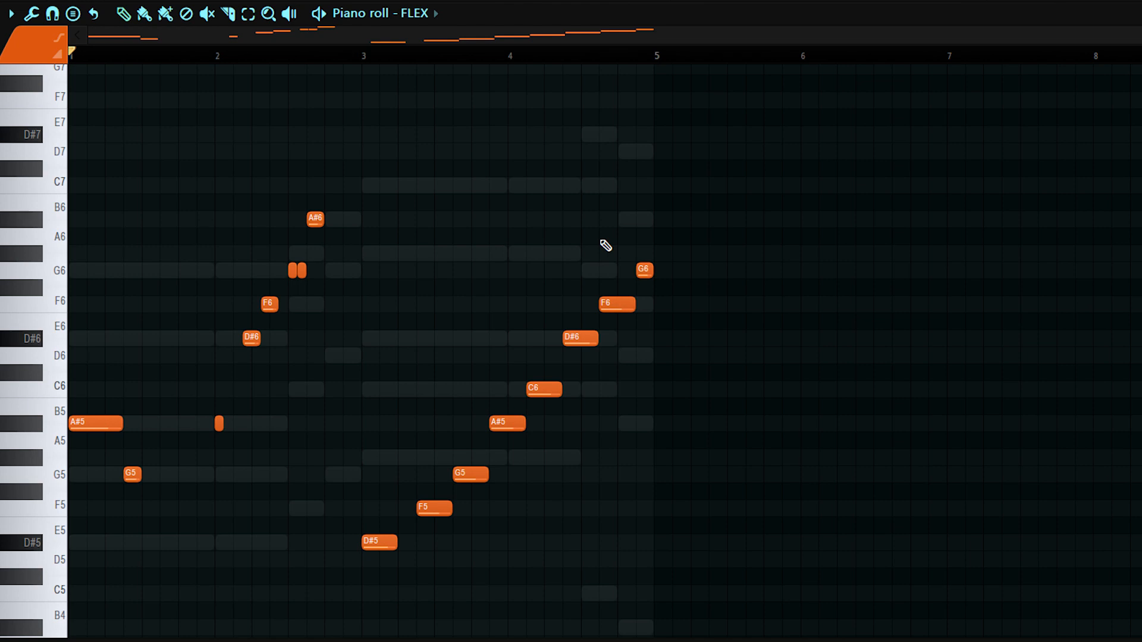
{"action": "key", "text": "space"}
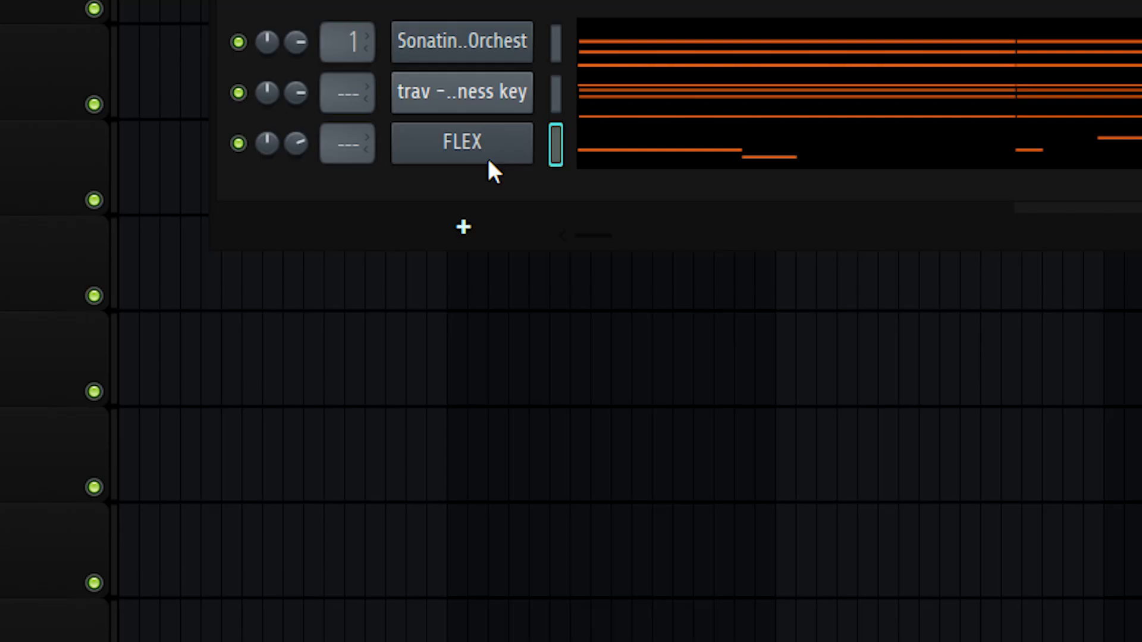
- Insert a second FLEX channel below the first and load the Steel Drums preset from the favorites
{"action": "right_click", "coordinate": [489, 159]}
{"action": "left_click", "coordinate": [647, 413]}
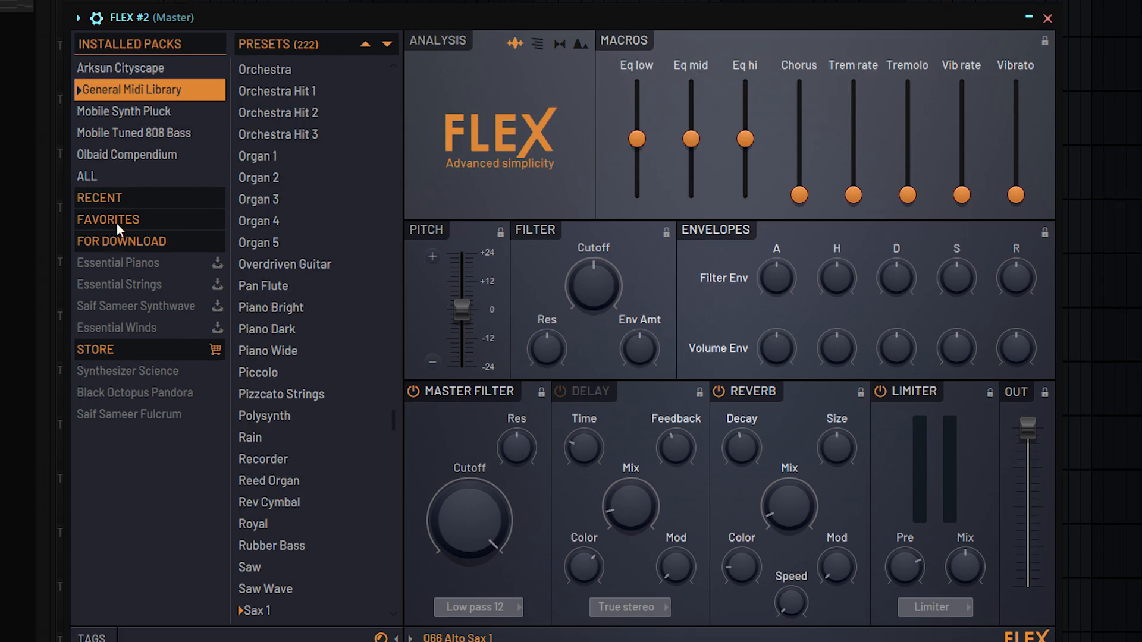
{"action": "left_click", "coordinate": [139, 228]}
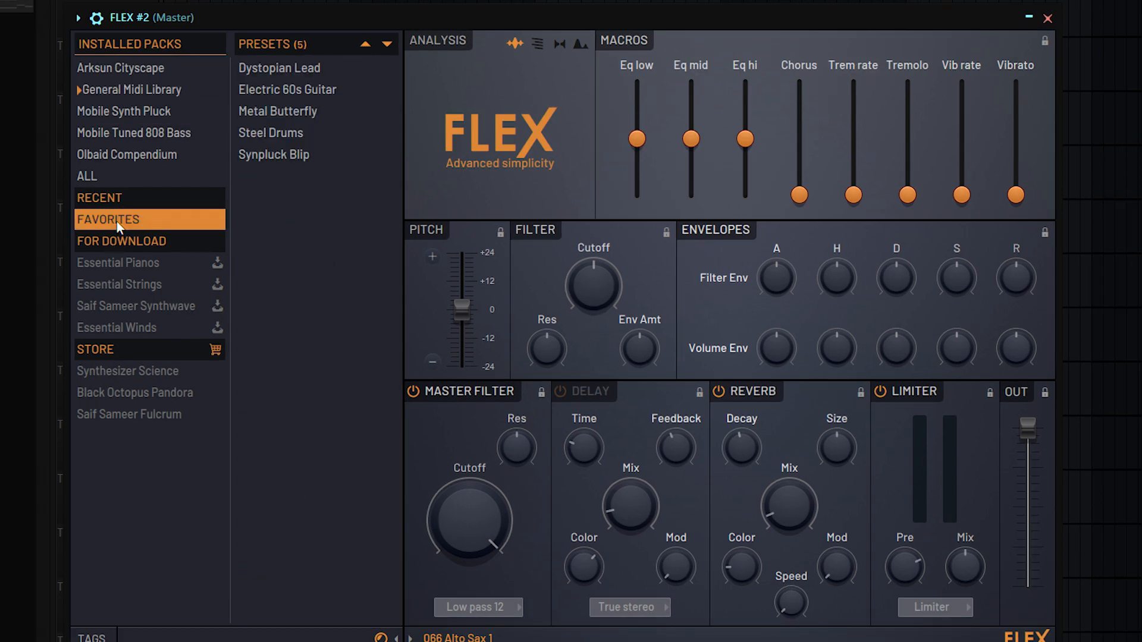
{"action": "left_click", "coordinate": [269, 133]}
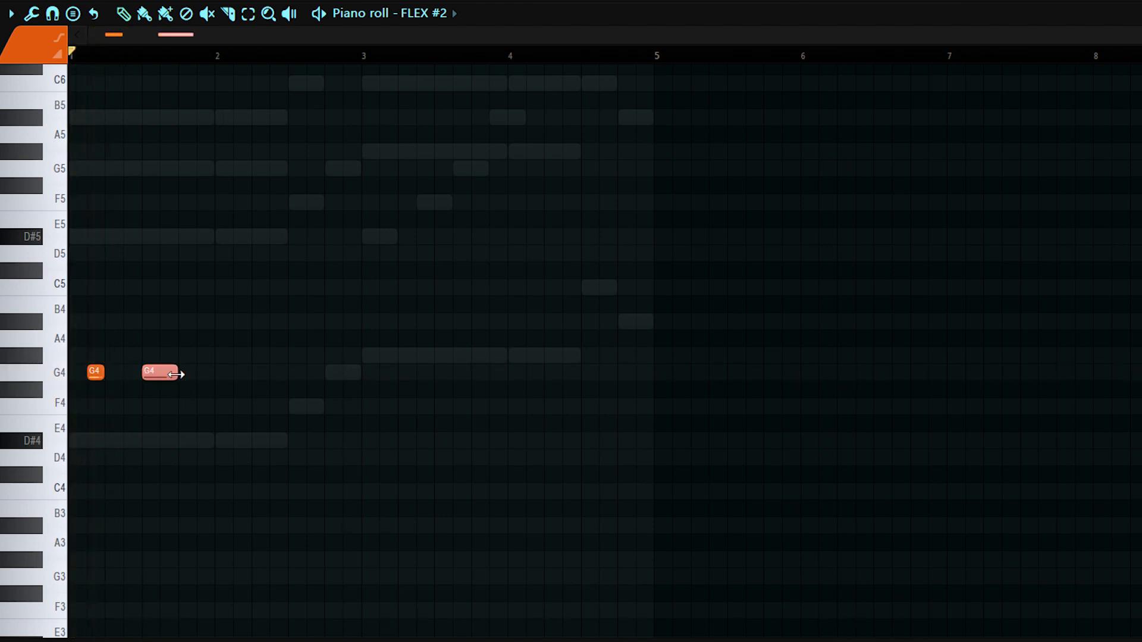
- Draw two G4 notes in bar 1 and chop the second into eight equal notes with rising velocities
{"action": "key", "text": "alt+u"}
{"action": "left_click_drag", "start_coordinate": [925, 279], "coordinate": [926, 291]}
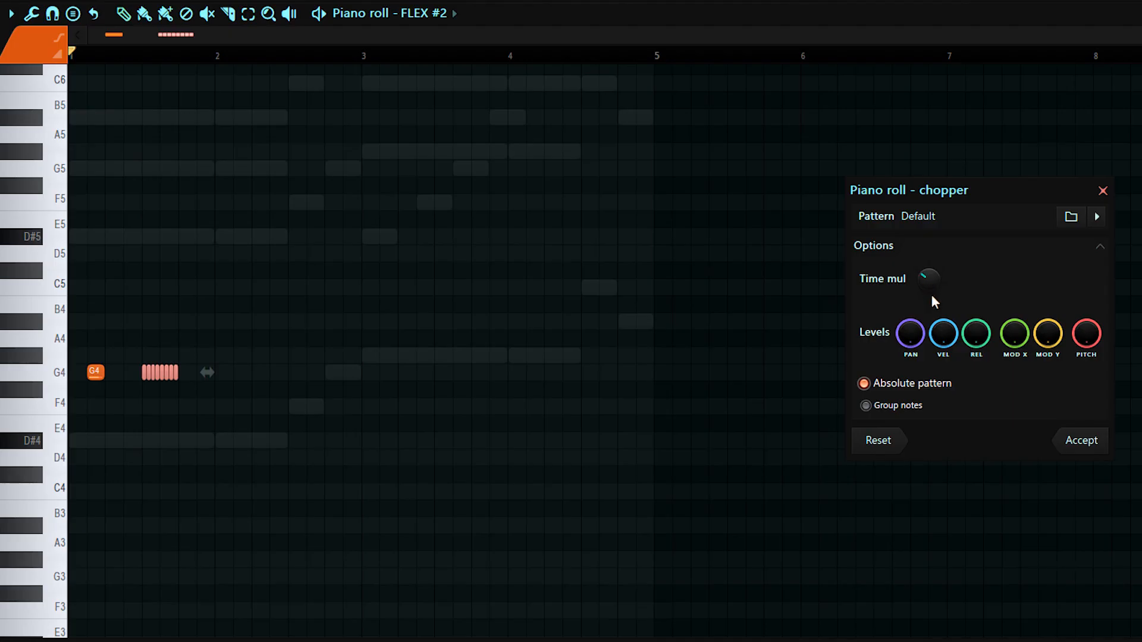
{"action": "left_click", "coordinate": [1081, 440]}
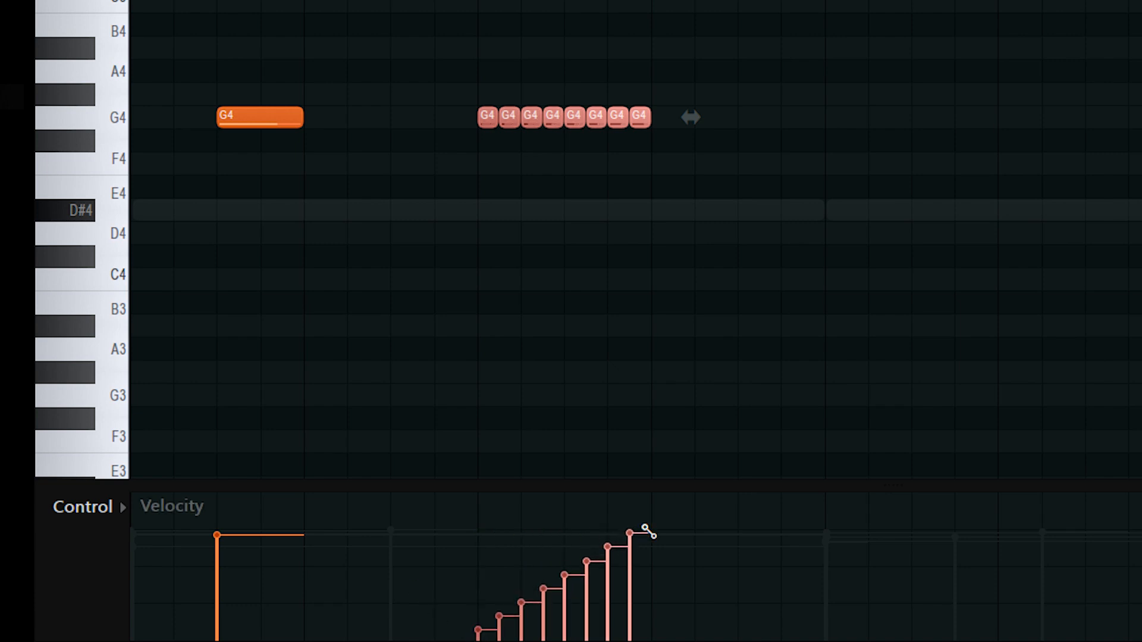
- Play the chopped notes and add a short A#4 and C5 at the end of bar 1 and a D#5 early in bar 2
{"action": "key", "text": "space"}
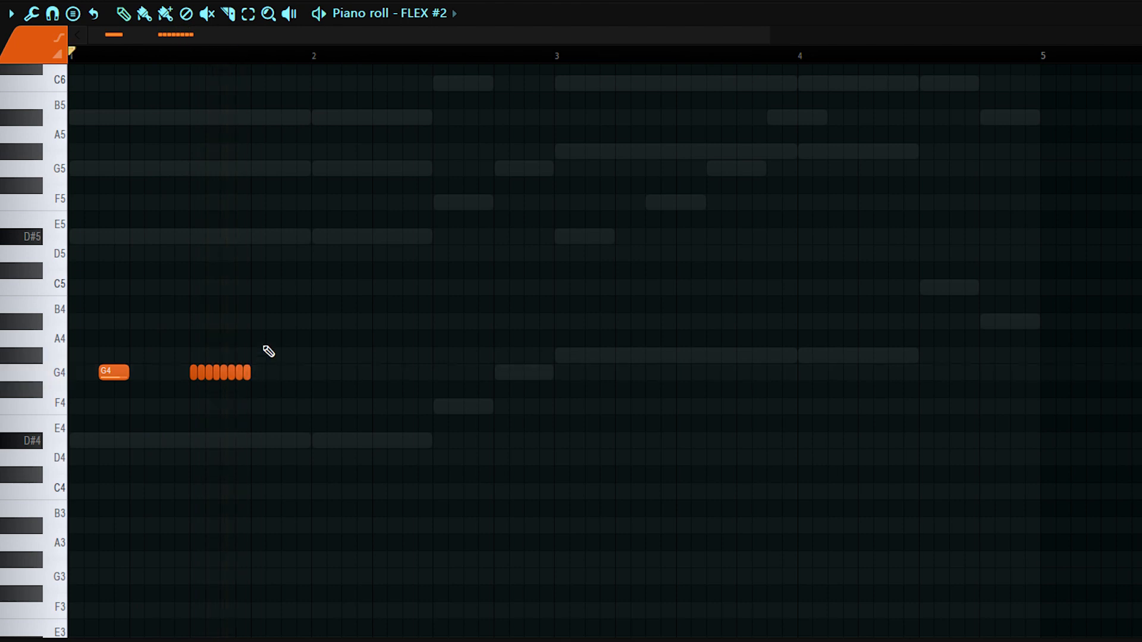
{"action": "left_click_drag", "start_coordinate": [314, 321], "coordinate": [269, 331]}
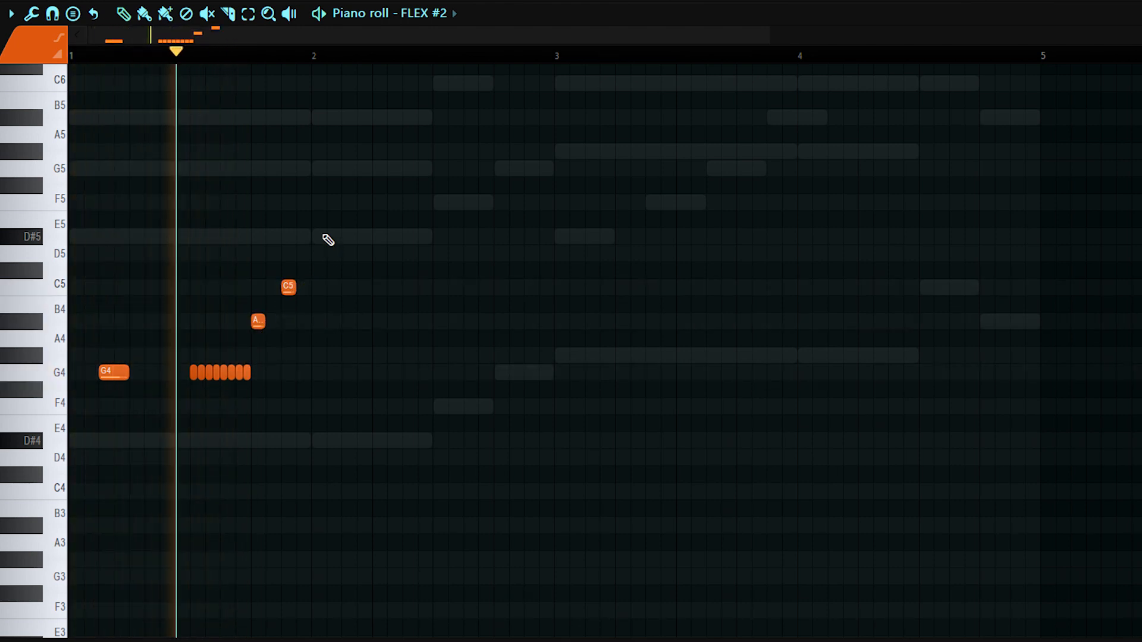
{"action": "left_click", "coordinate": [343, 234]}
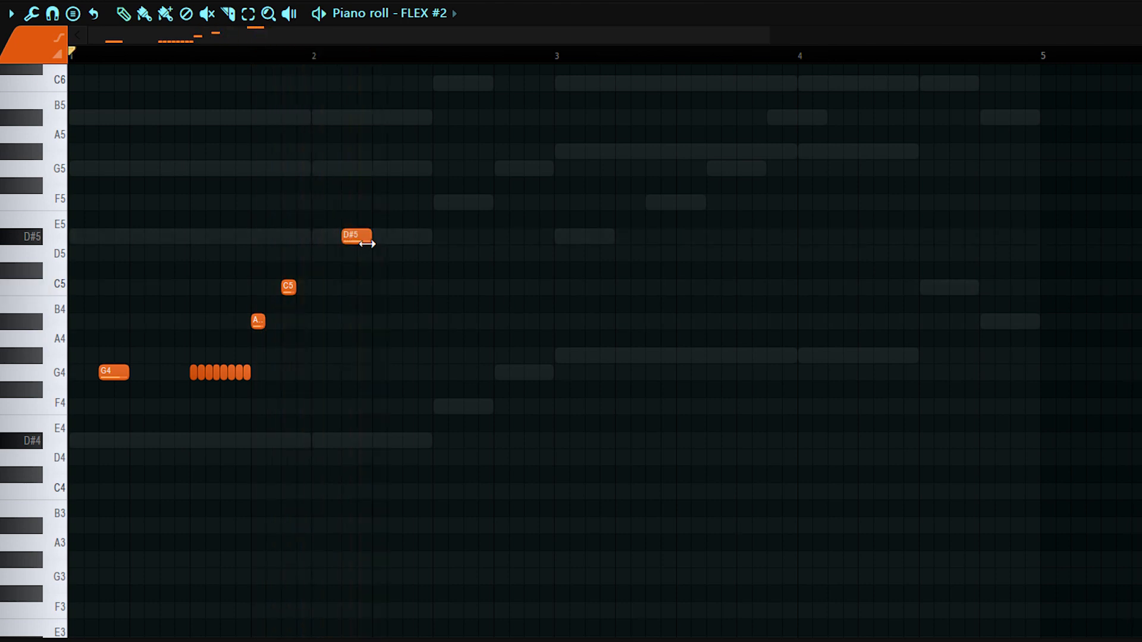
- Draw a rising F4, G4, A#4 and C5 through bar 2 and continue with F4 and G4 notes into bar 4
{"action": "scroll", "coordinate": [386, 268], "scroll_direction": "down", "scroll_amount": 2}
{"action": "left_click", "coordinate": [468, 271]}
{"action": "left_click", "coordinate": [410, 303]}
{"action": "left_click_drag", "start_coordinate": [470, 273], "coordinate": [440, 273]}
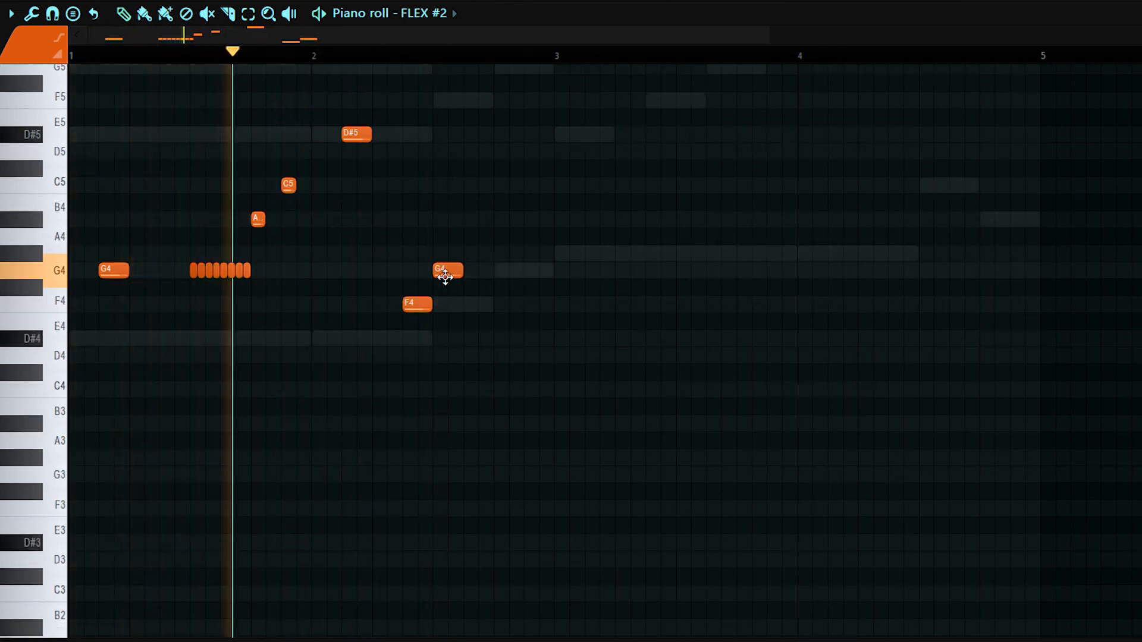
{"action": "left_click", "coordinate": [475, 219]}
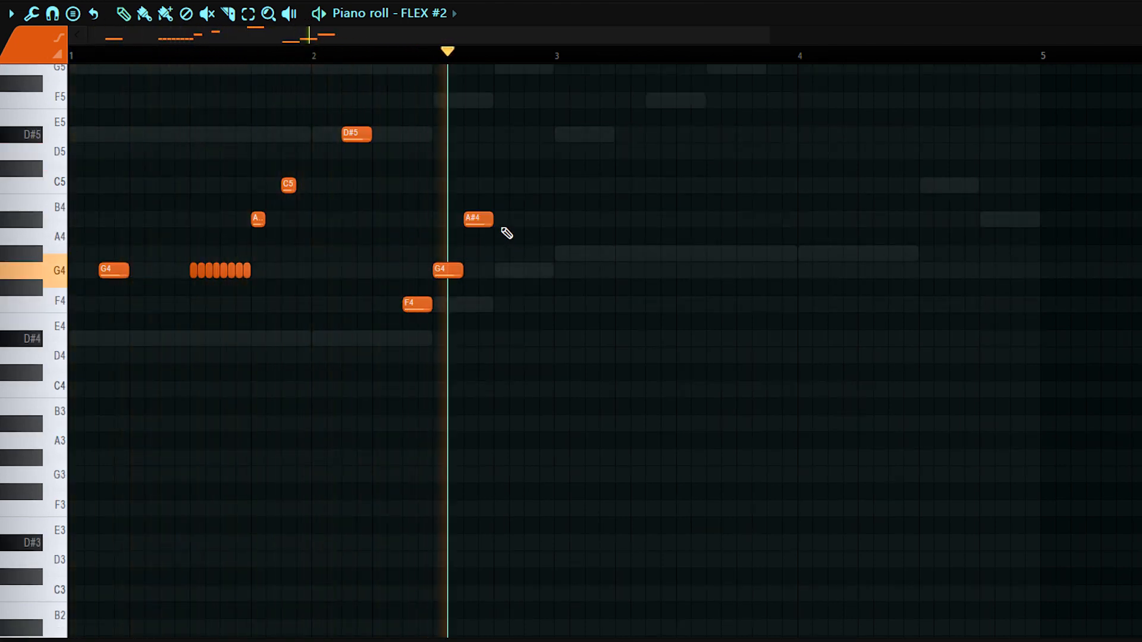
{"action": "mouse_move", "coordinate": [540, 176]}
{"action": "left_mouse_down"}
{"action": "mouse_move", "coordinate": [533, 139]}
{"action": "mouse_move", "coordinate": [525, 191]}
{"action": "left_mouse_up"}
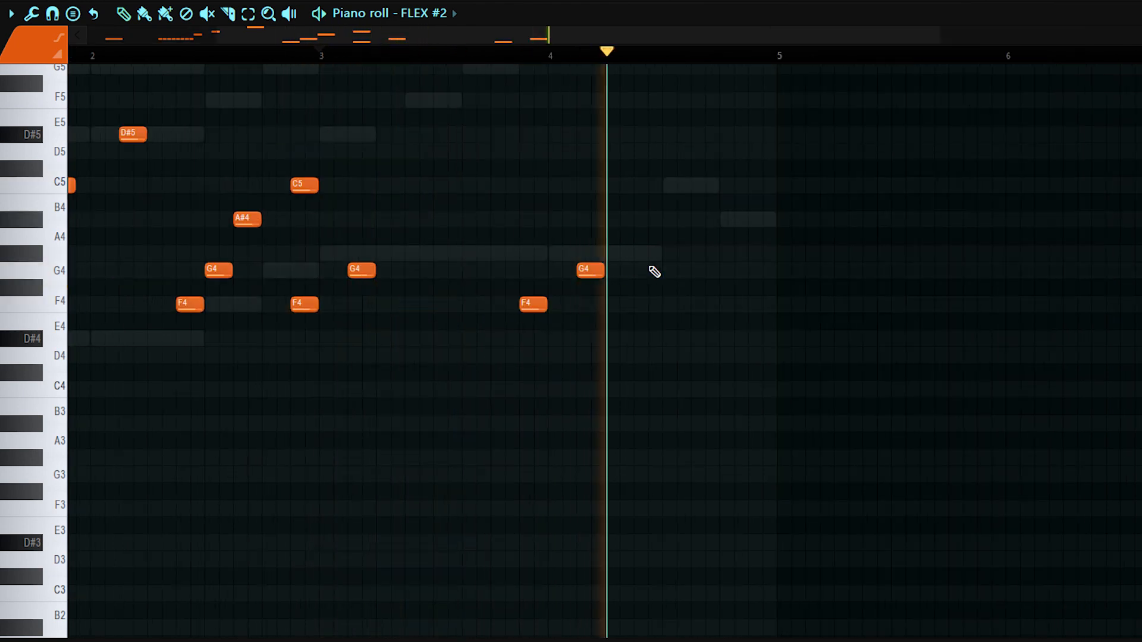
- Add two adjacent short G4 notes and a short G5 just before them around the middle of bar 4, checking by playback
{"action": "key", "text": "space"}
{"action": "left_click", "coordinate": [653, 270]}
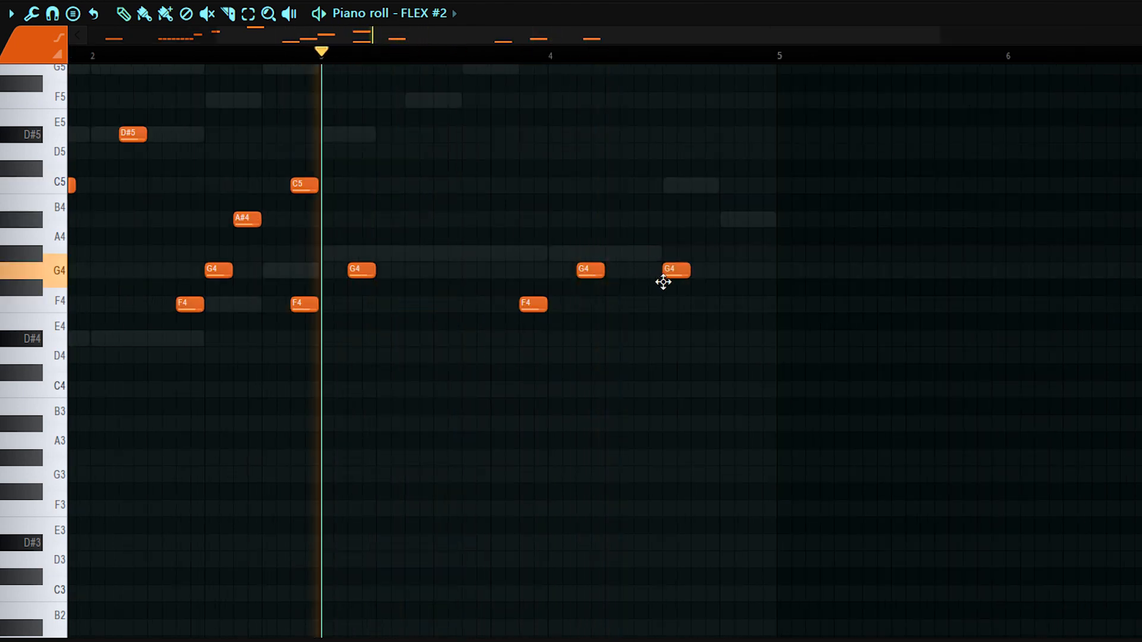
{"action": "left_click_drag", "start_coordinate": [634, 294], "coordinate": [634, 247]}
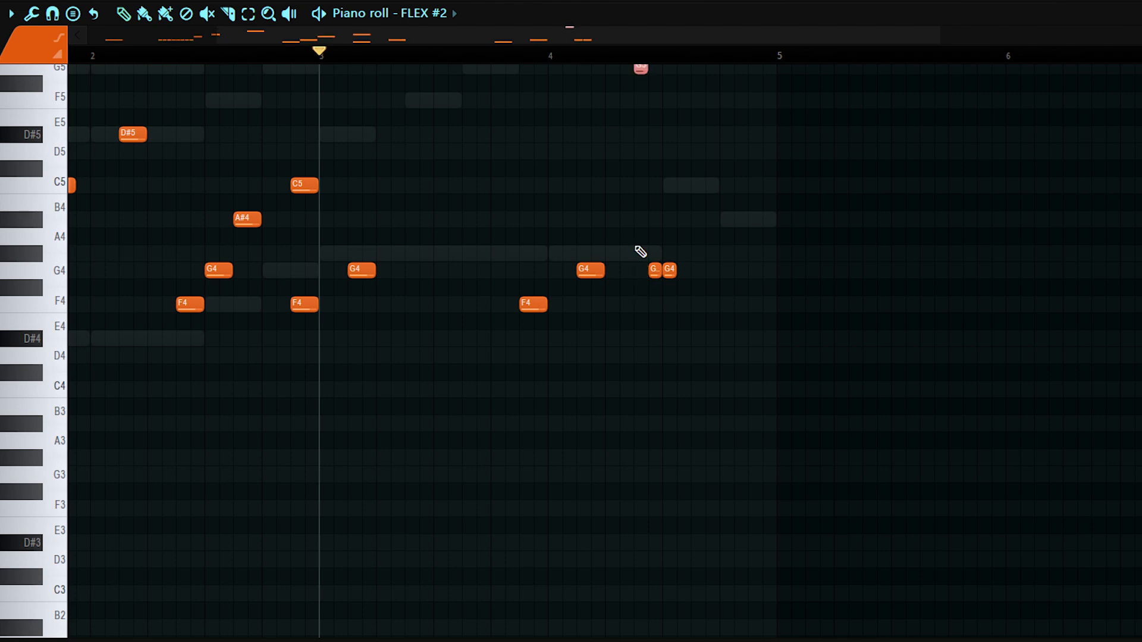
{"action": "key", "text": "space"}
{"action": "scroll", "coordinate": [639, 253], "scroll_direction": "up", "scroll_amount": 3}
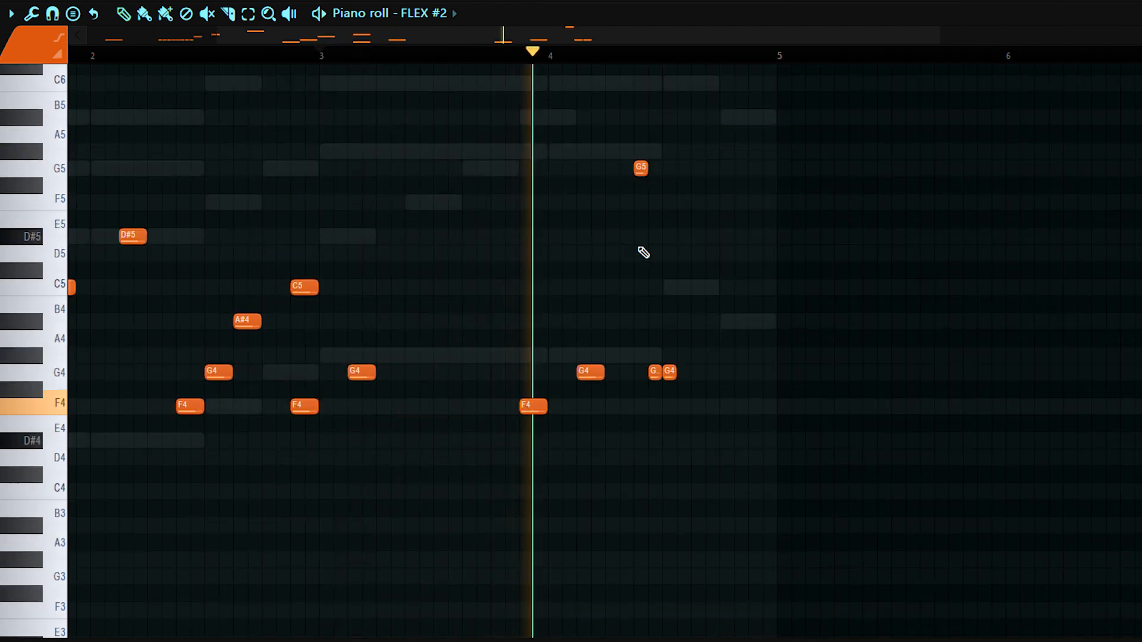
{"action": "key", "text": "space"}
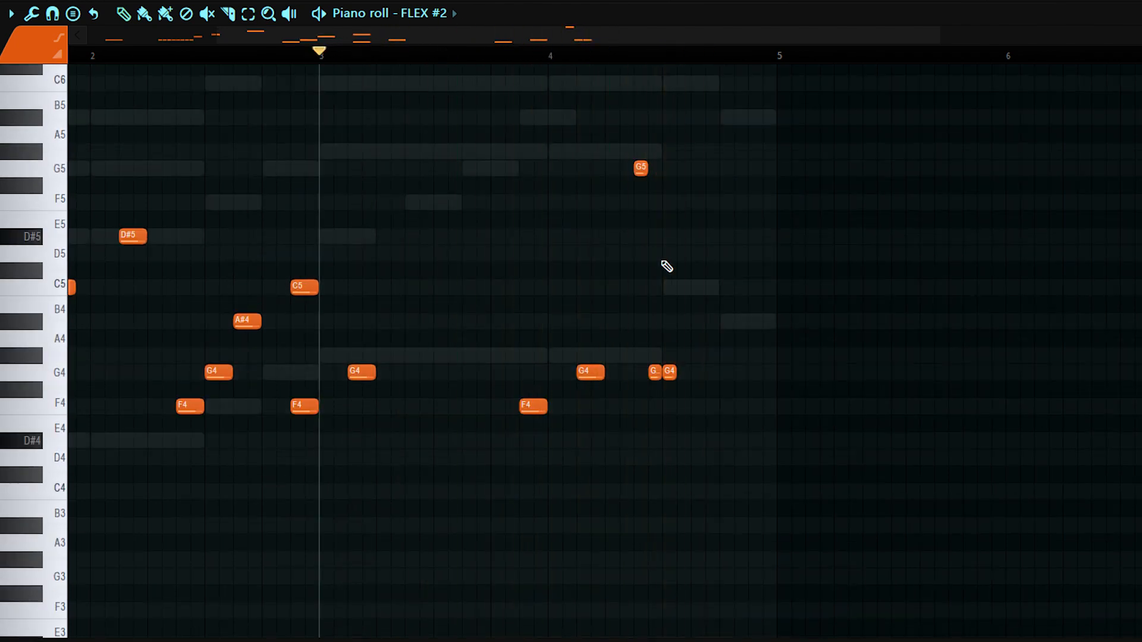
- Finish the Steel Drums melody with an A#4 and a D#5 in the second half of bar 4 during playback
{"action": "key", "text": "space"}
{"action": "left_click_drag", "start_coordinate": [704, 325], "coordinate": [718, 325]}
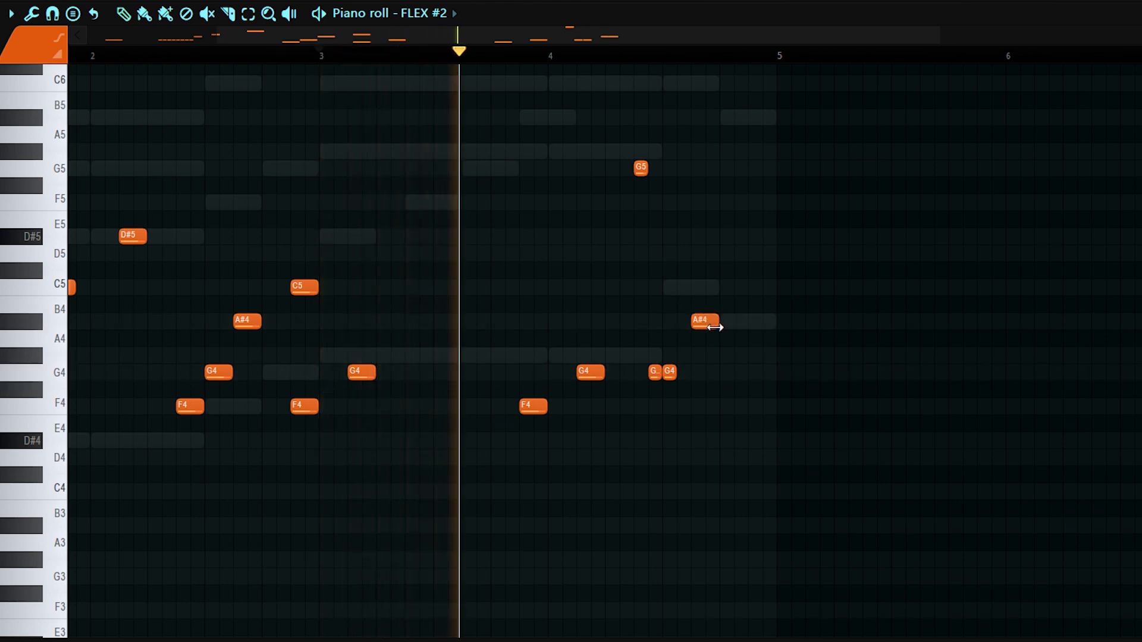
{"action": "left_click", "coordinate": [758, 237]}
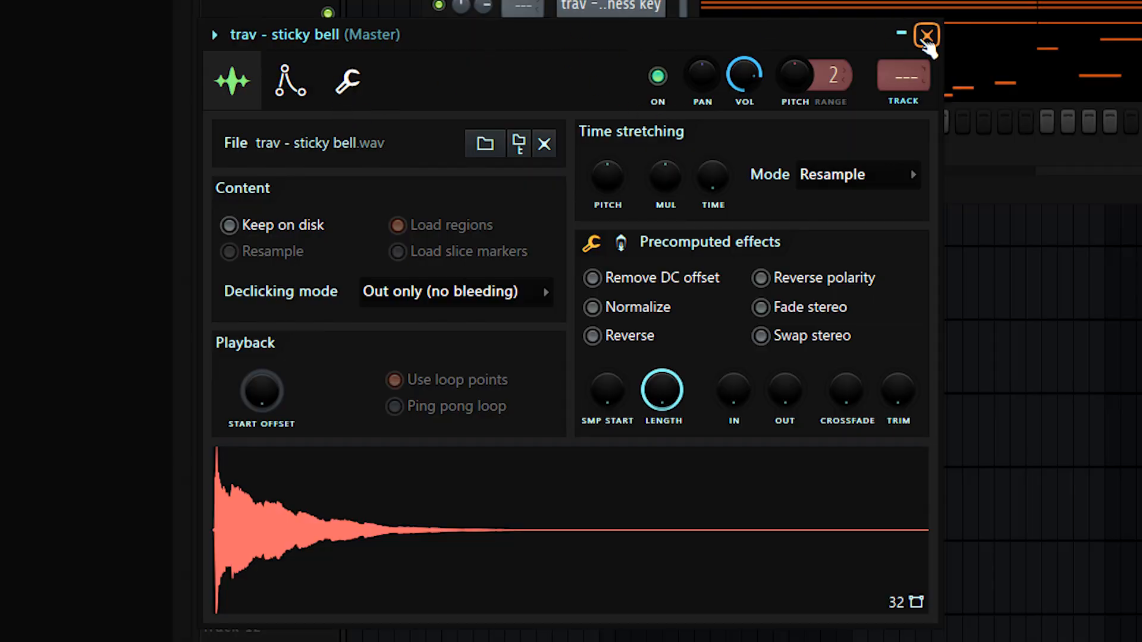
- Close the trav - sticky bell sample settings and set that channel to cut itself
{"action": "left_click", "coordinate": [927, 36]}
{"action": "right_click", "coordinate": [502, 286]}
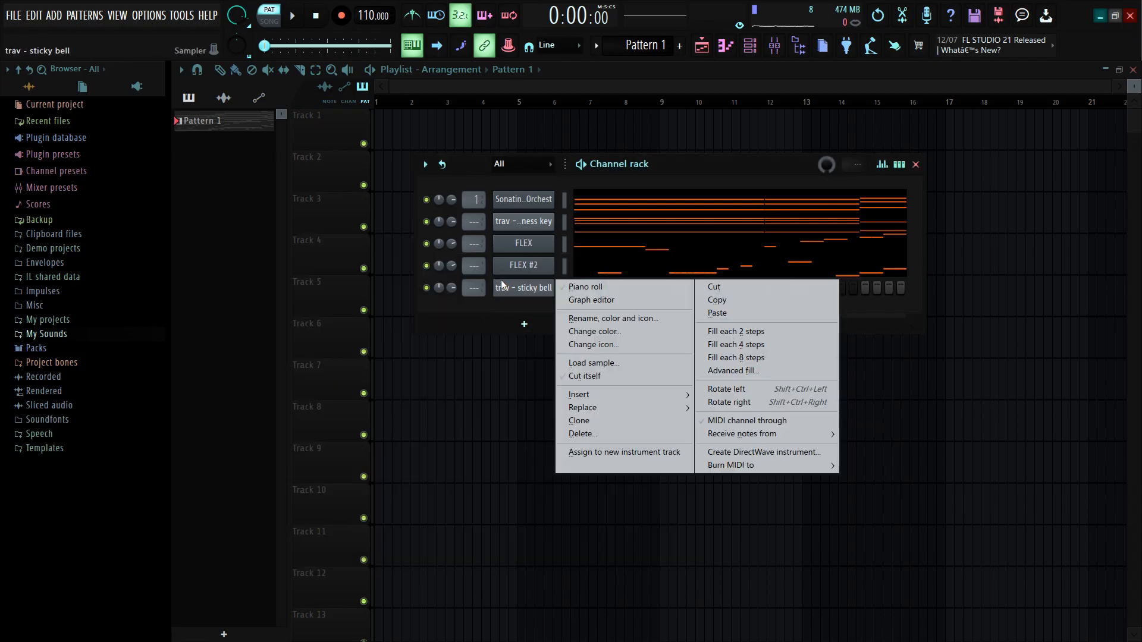
{"action": "left_click", "coordinate": [604, 376]}
- Draw sticky bell notes G5 and D#5 in bar 1 and G5, G5, A#5 and D#5 in bar 2, and play them
{"action": "right_click", "coordinate": [536, 288]}
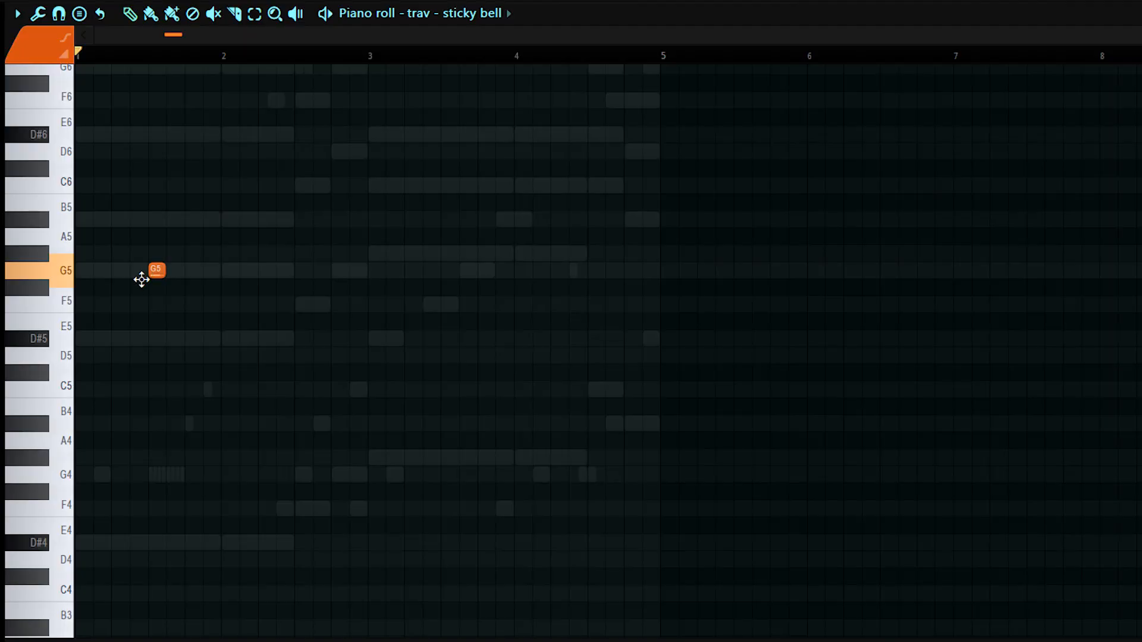
{"action": "key", "text": "space"}
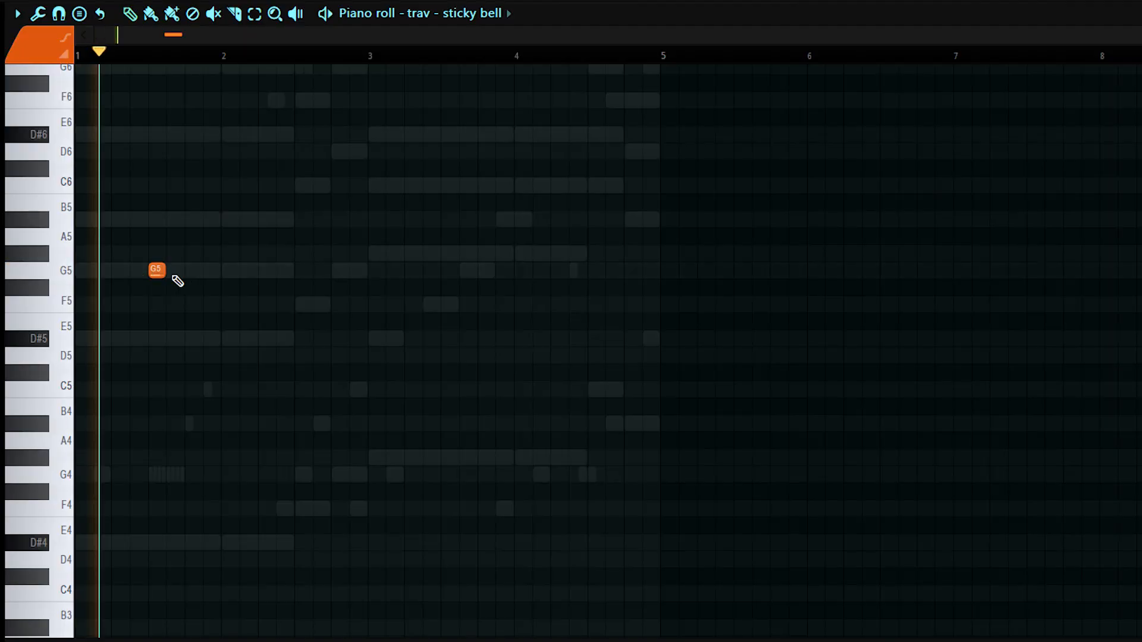
{"action": "key", "text": "space"}
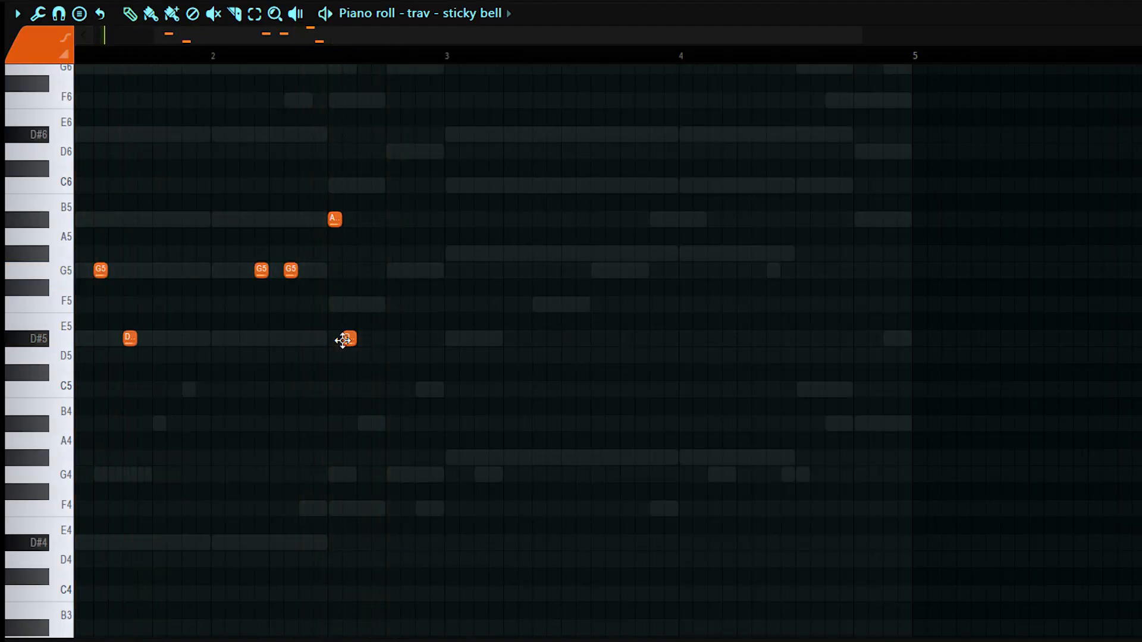
{"action": "key", "text": "space"}
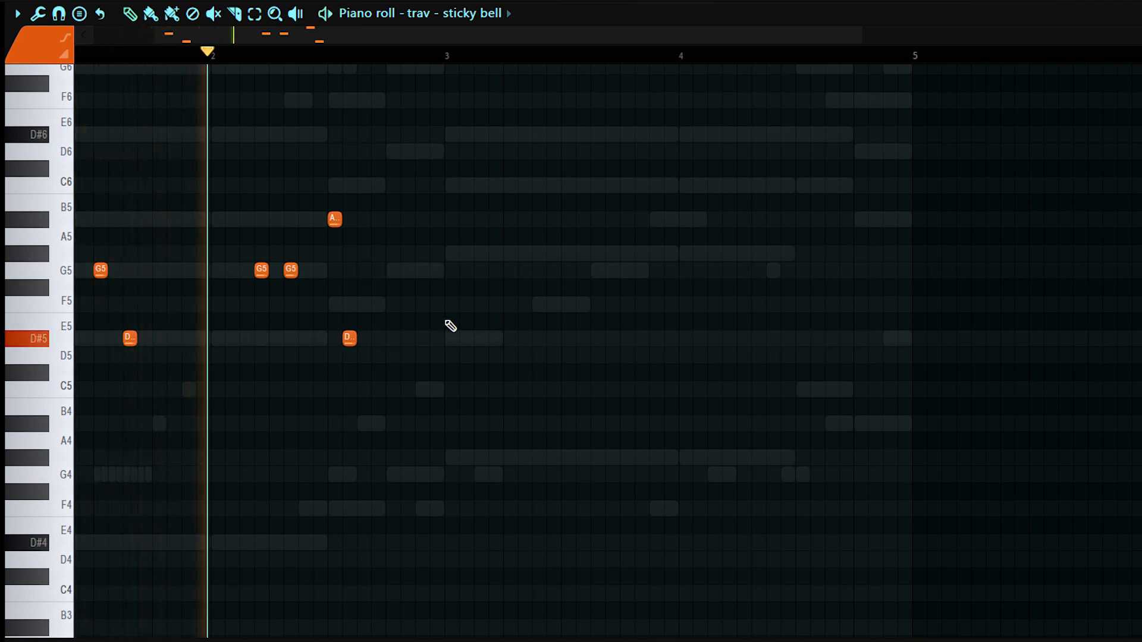
- Shift the bar 2 D#5 slightly later and add G#5, D#5, C6, C6, A#5 and D#5 across bars 3 and 4
{"action": "key", "text": "space"}
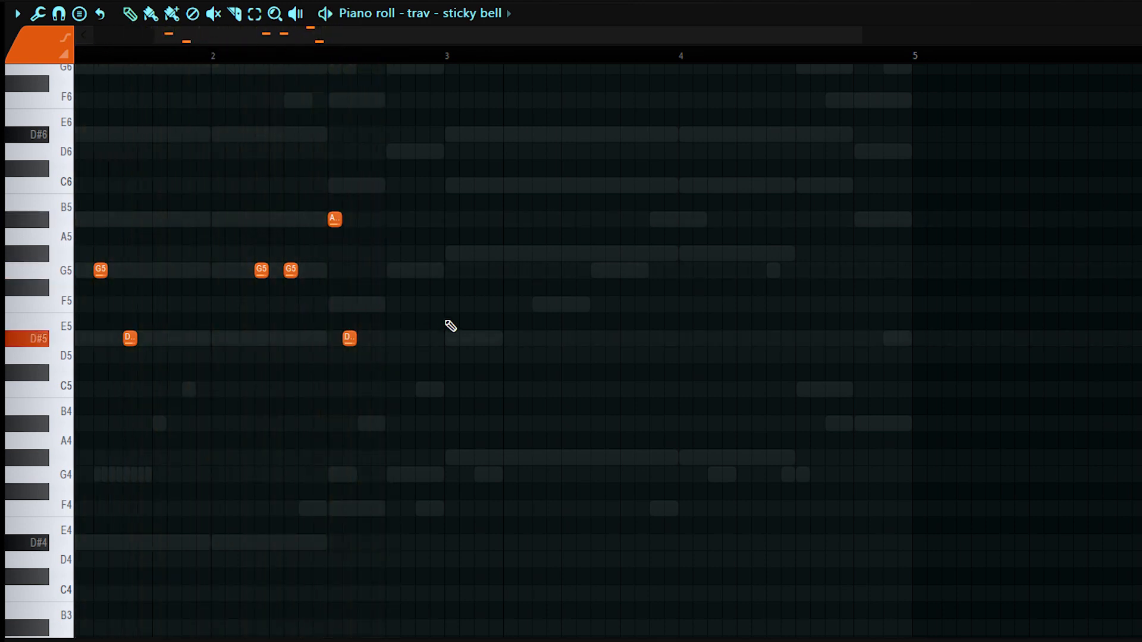
{"action": "key", "text": "space"}
{"action": "left_click_drag", "start_coordinate": [348, 336], "coordinate": [362, 337]}
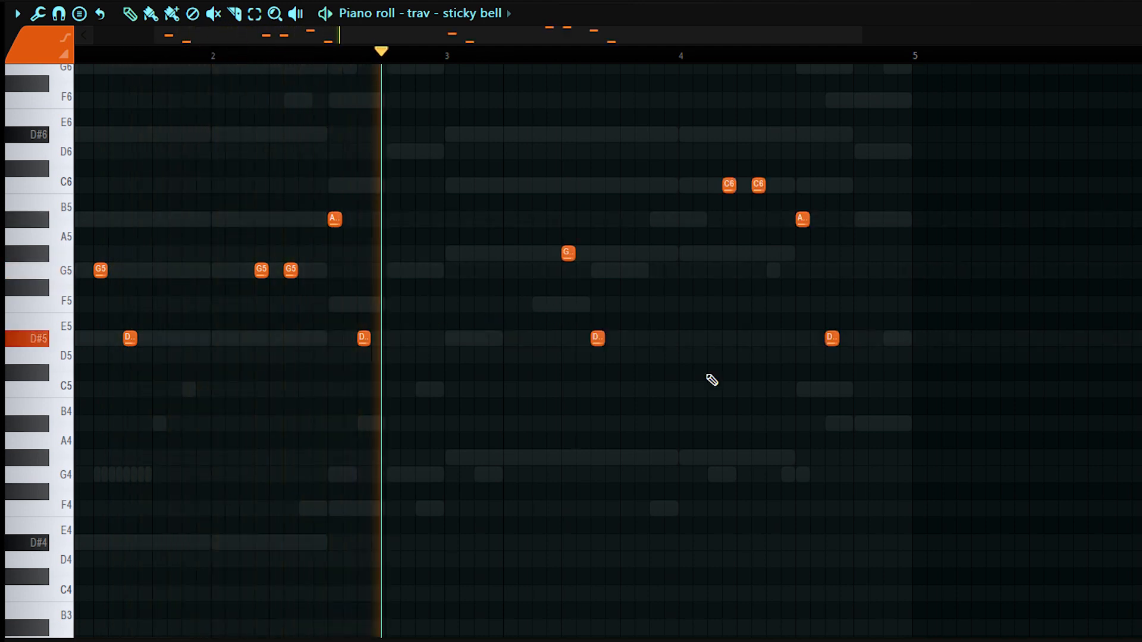
- Try the sticky bell melody one octave higher during playback and bring it back down
{"action": "key", "text": "ctrl+Up"}
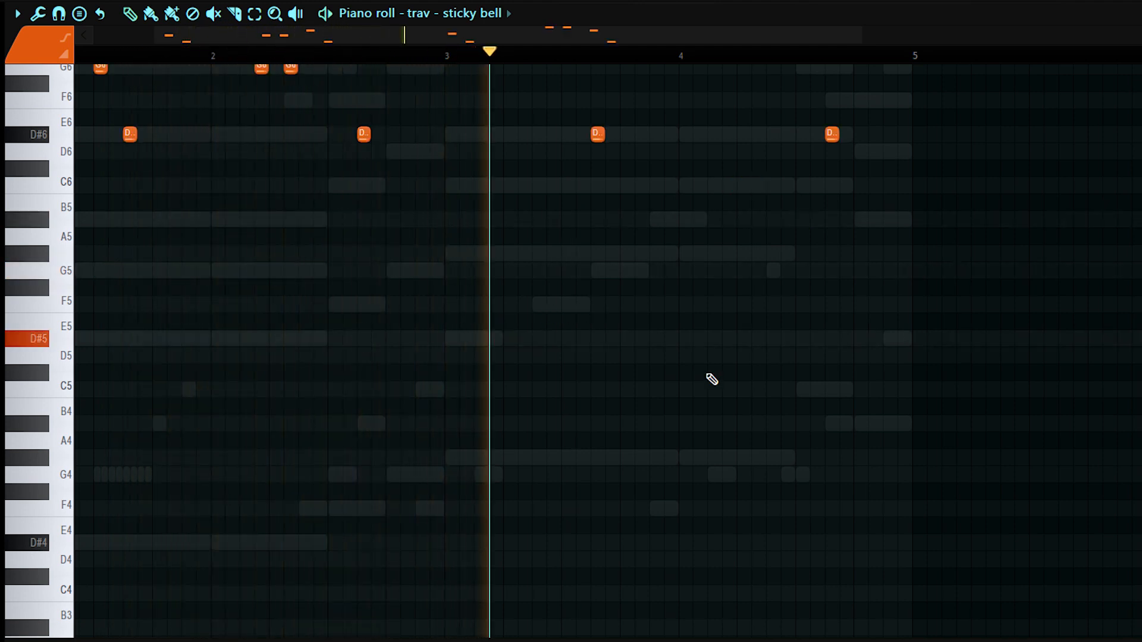
{"action": "scroll", "coordinate": [711, 379], "scroll_direction": "up", "scroll_amount": 3}
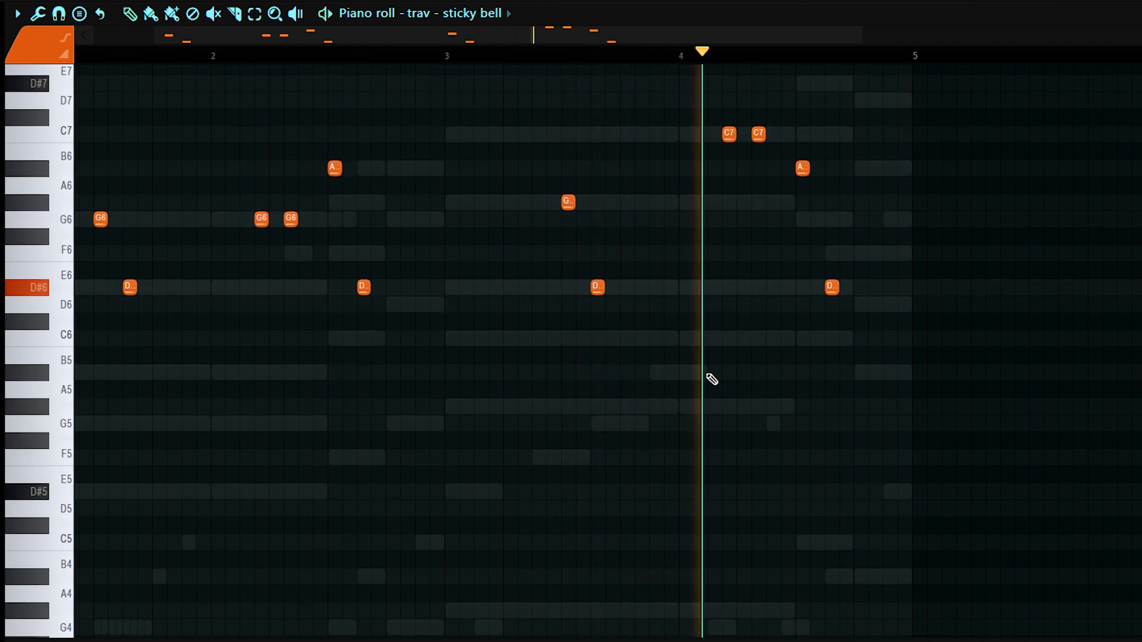
{"action": "key", "text": "ctrl+Down"}
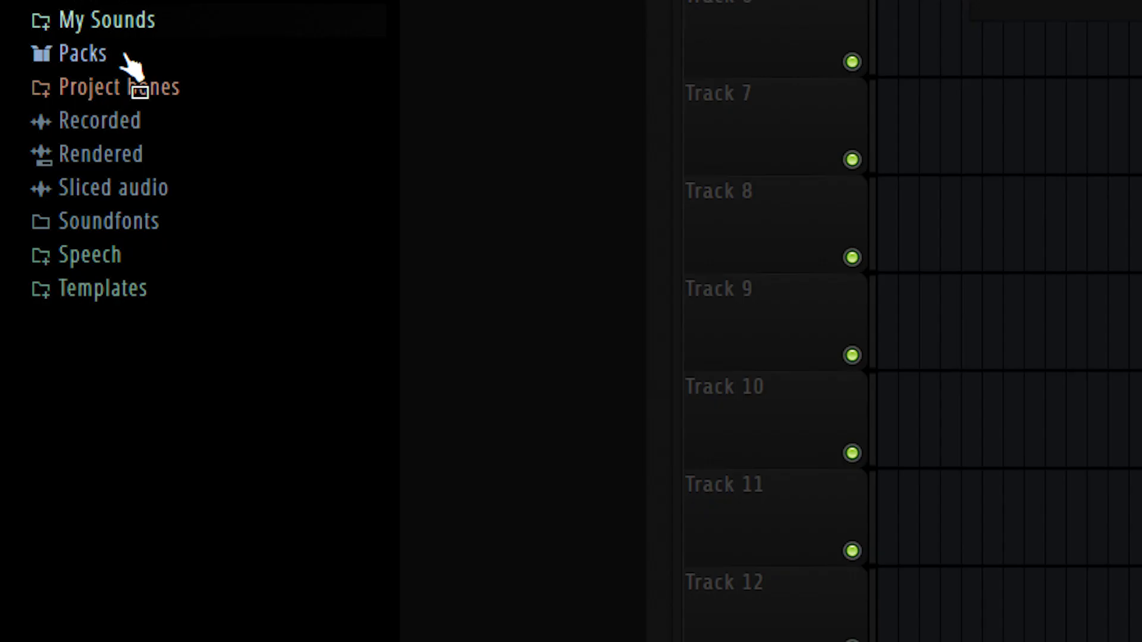
- Add the Classic 80 bass from the instrument packs and draw D#4, D#4, F4, G4, G#4, G#4, C5 and A#4 across the four bars
{"action": "left_click", "coordinate": [83, 53]}
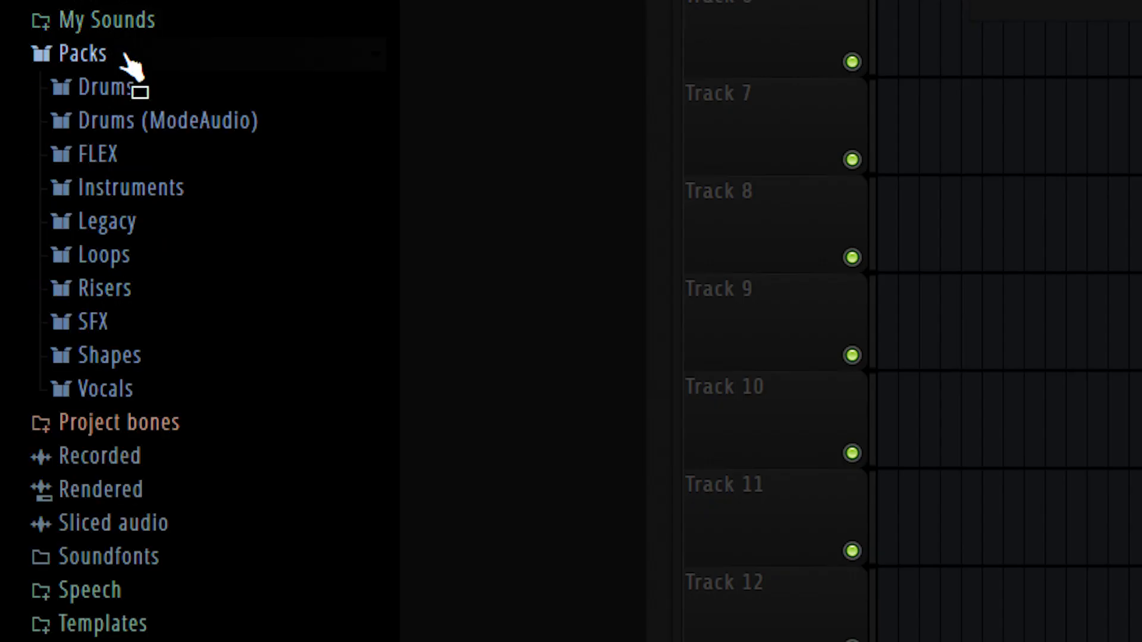
{"action": "left_click", "coordinate": [156, 197]}
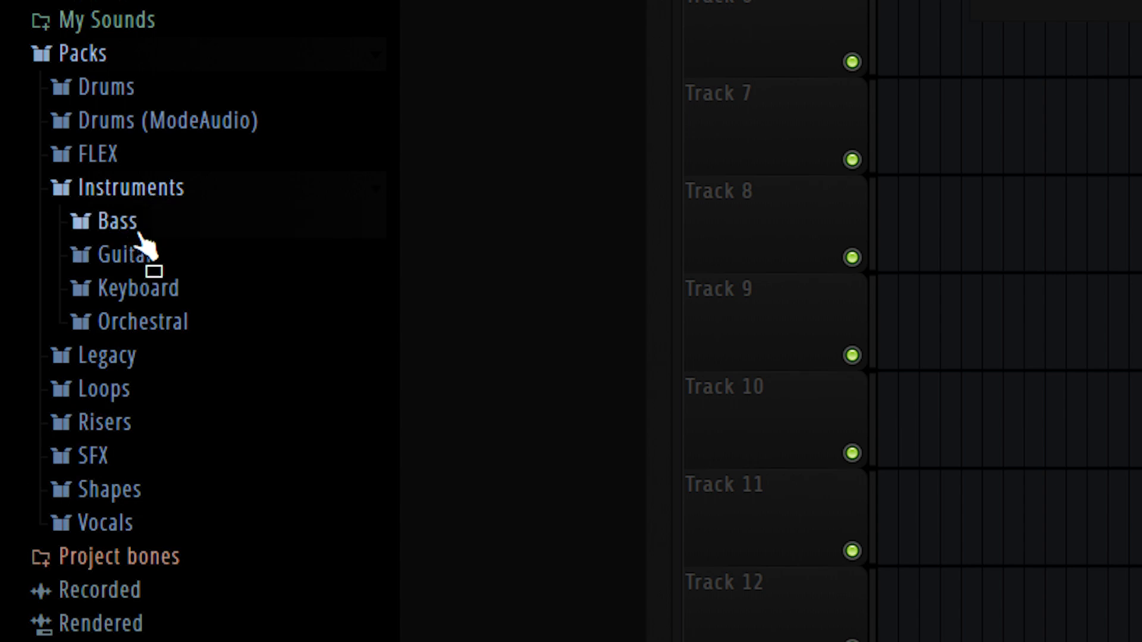
{"action": "left_click", "coordinate": [141, 234]}
{"action": "left_click_drag", "start_coordinate": [158, 291], "coordinate": [524, 310]}
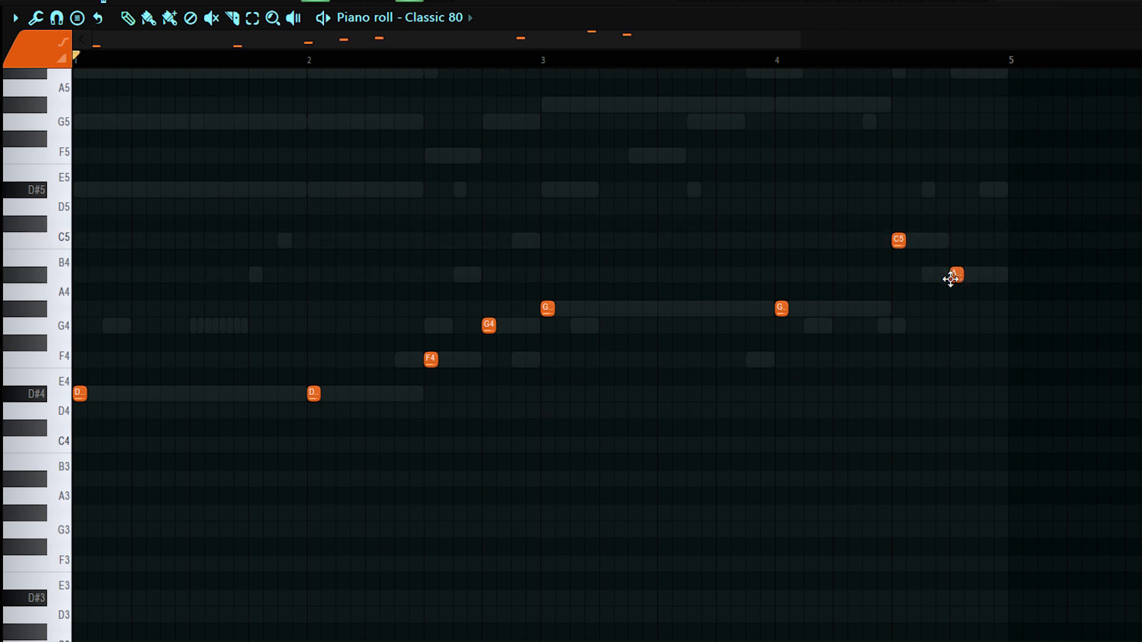
- Play the bassline, mute the FLEX and FLEX #2 channels, and reopen the Classic 80 notes
{"action": "key", "text": "space"}
{"action": "key", "text": "F7"}
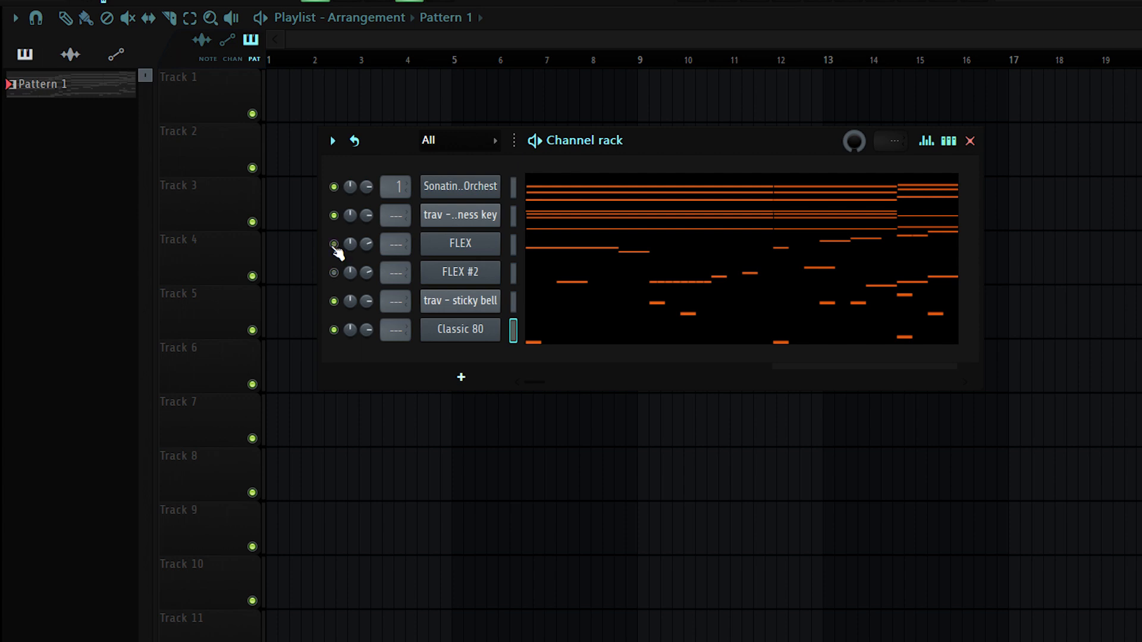
{"action": "left_click", "coordinate": [579, 344]}
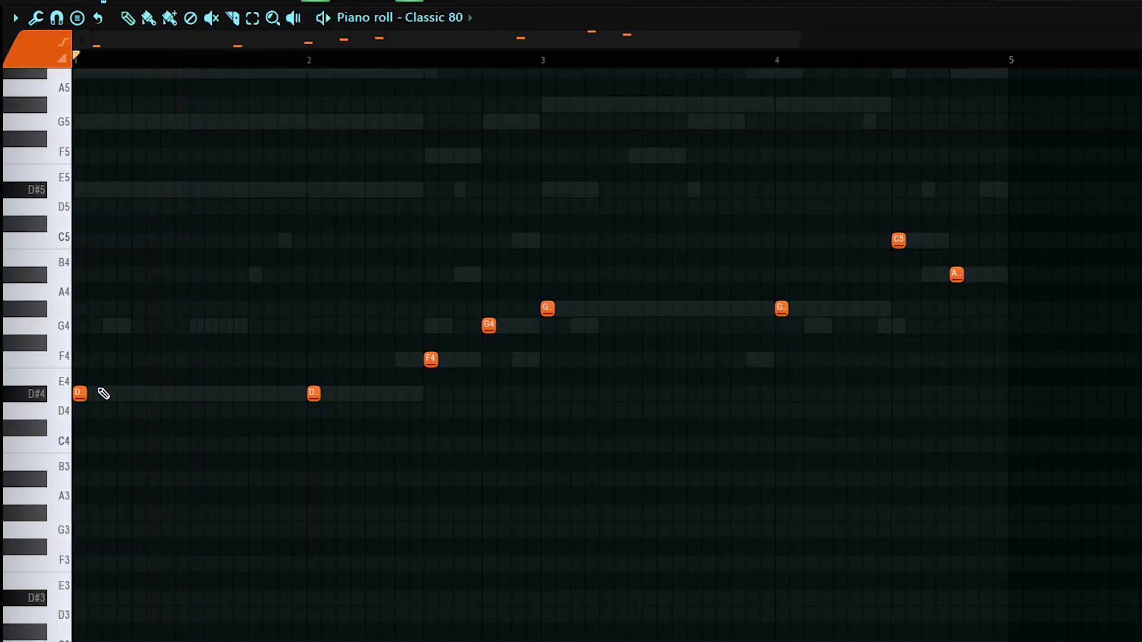
- Lengthen the first Classic 80 D#4 and add a matching D#4 and a G#4 in bar 1, checking by playback
{"action": "scroll", "coordinate": [102, 392], "scroll_direction": "up", "scroll_amount": 2}
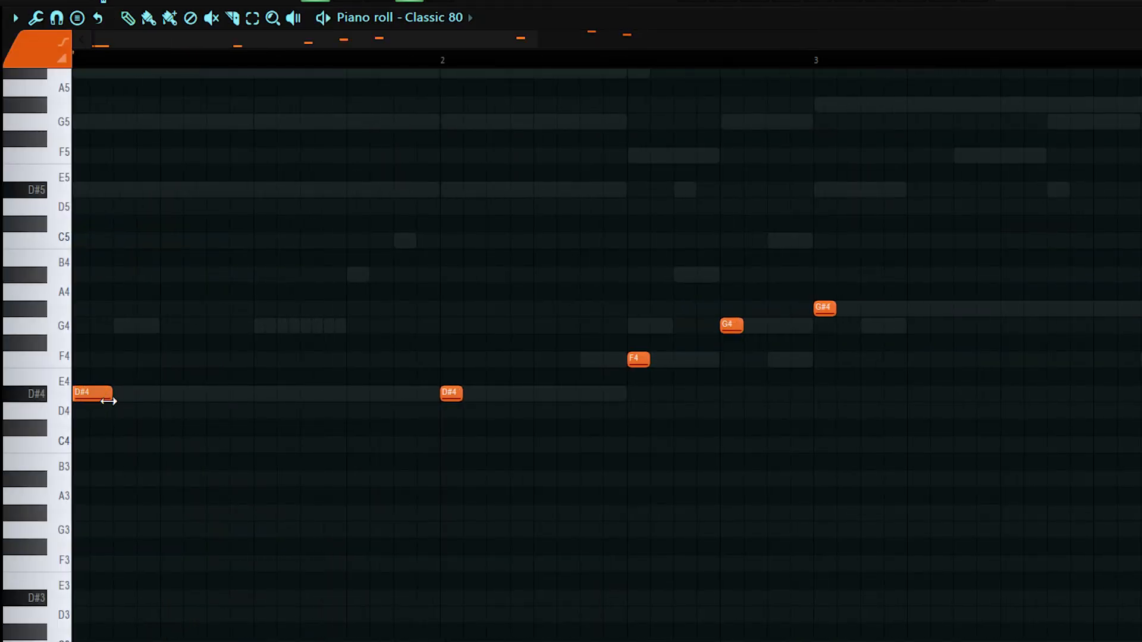
{"action": "scroll", "coordinate": [110, 402], "scroll_direction": "down", "scroll_amount": 2}
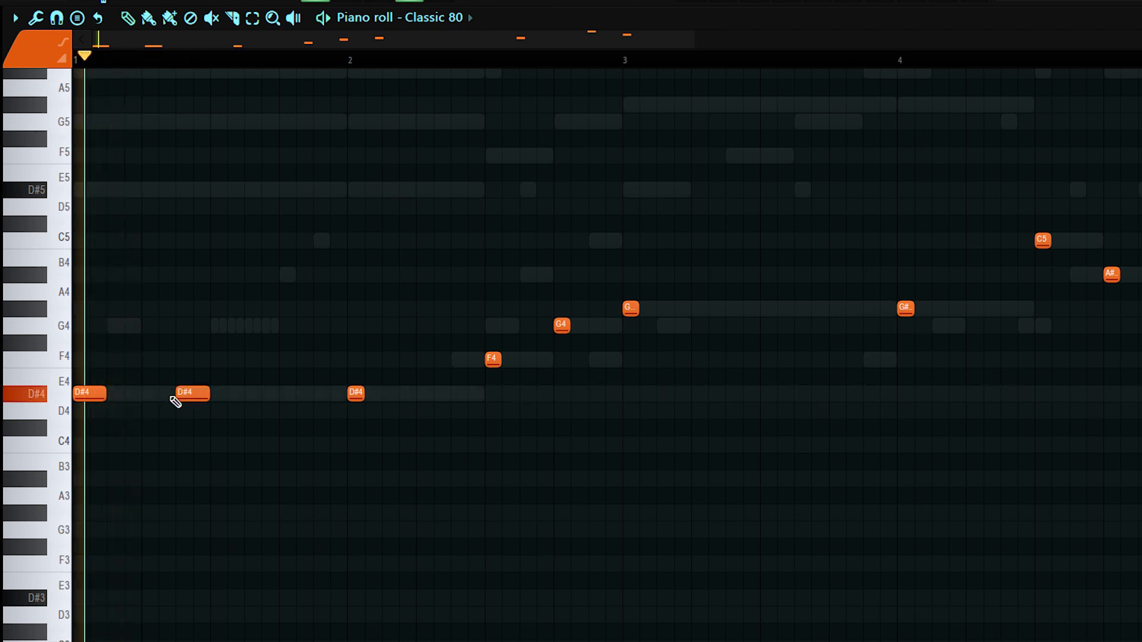
{"action": "scroll", "coordinate": [173, 398], "scroll_direction": "down", "scroll_amount": 3}
{"action": "key", "text": "space"}
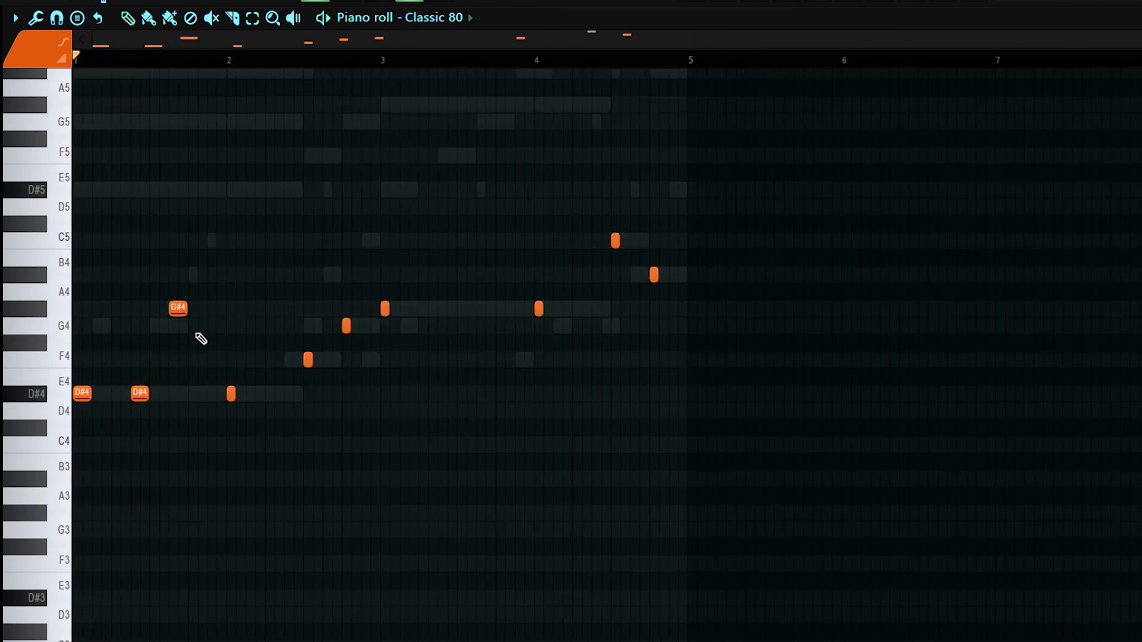
- Add G4 late in bar 1 plus D#5 and D#4 in bar 2 to the Classic 80 line, lengthen F4 and repeat it
{"action": "key", "text": "space"}
{"action": "left_click", "coordinate": [196, 326]}
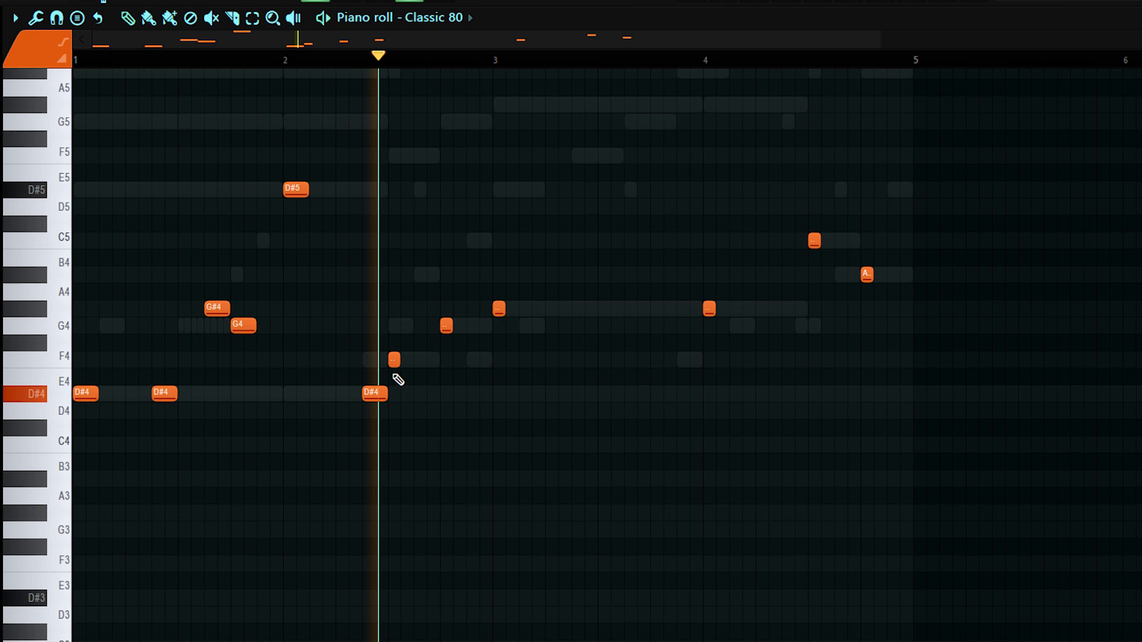
{"action": "key", "text": "space"}
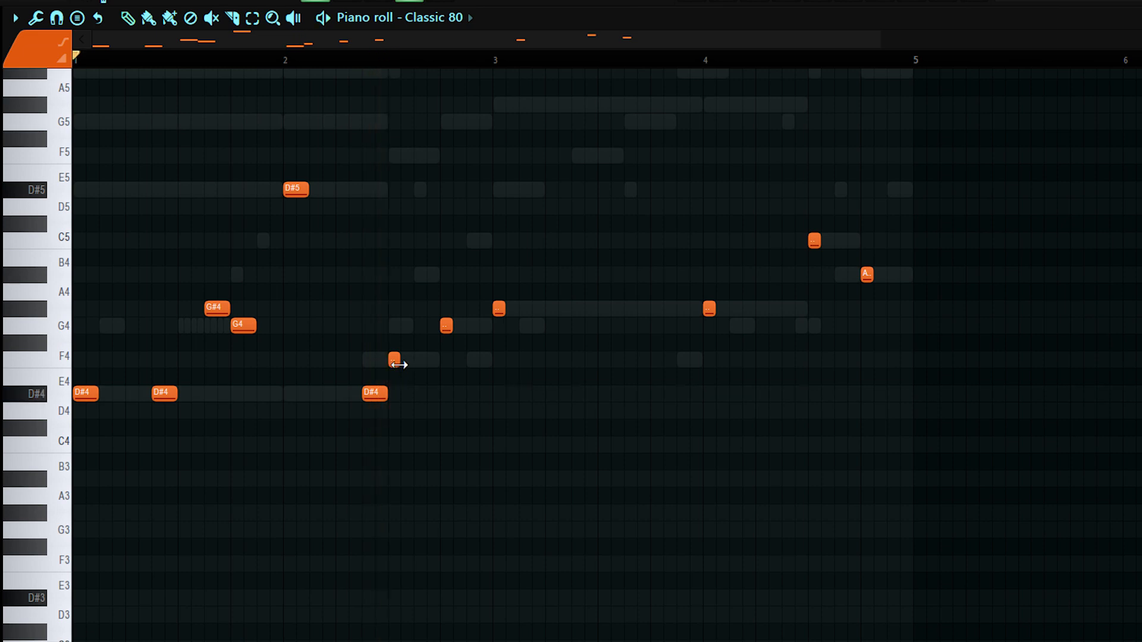
{"action": "left_click_drag", "start_coordinate": [399, 365], "coordinate": [405, 368]}
{"action": "key", "text": "space"}
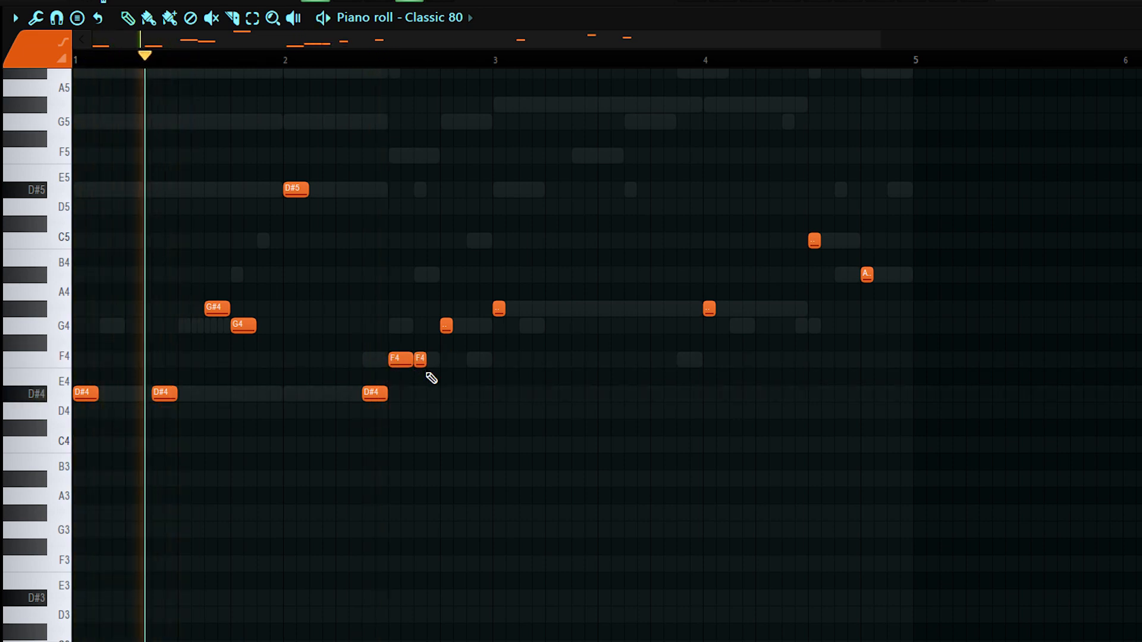
- Replace the G4 late in bar 2 with a lengthened D#4 and follow it with an F4 leading into bar 3
{"action": "left_click", "coordinate": [444, 394]}
{"action": "right_click", "coordinate": [443, 326]}
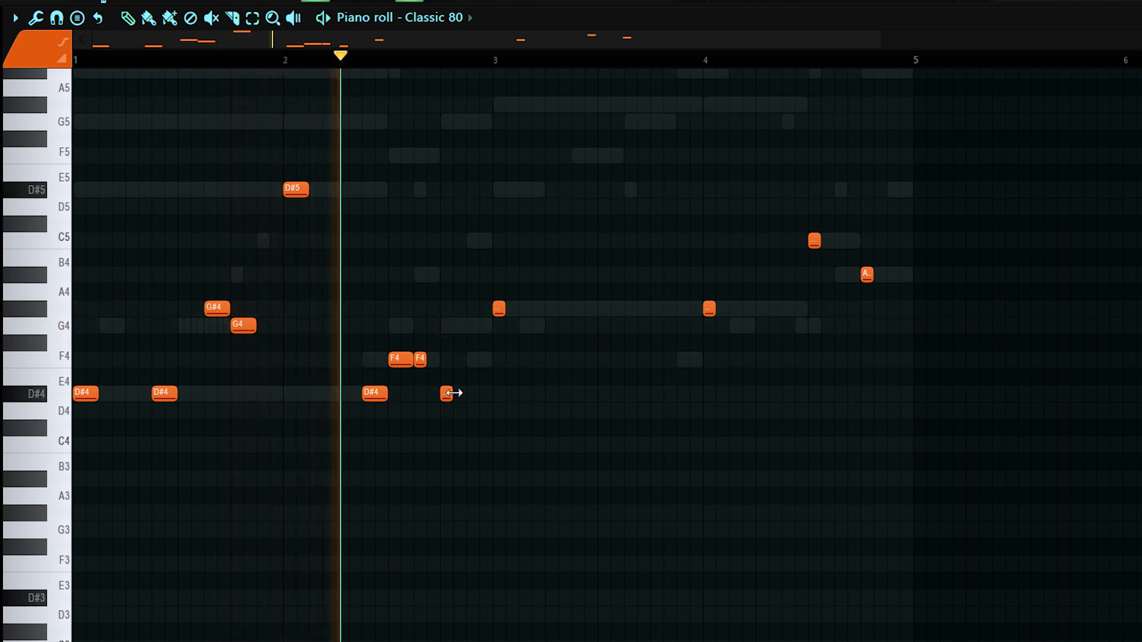
{"action": "left_click_drag", "start_coordinate": [451, 394], "coordinate": [464, 395]}
{"action": "left_click", "coordinate": [471, 358]}
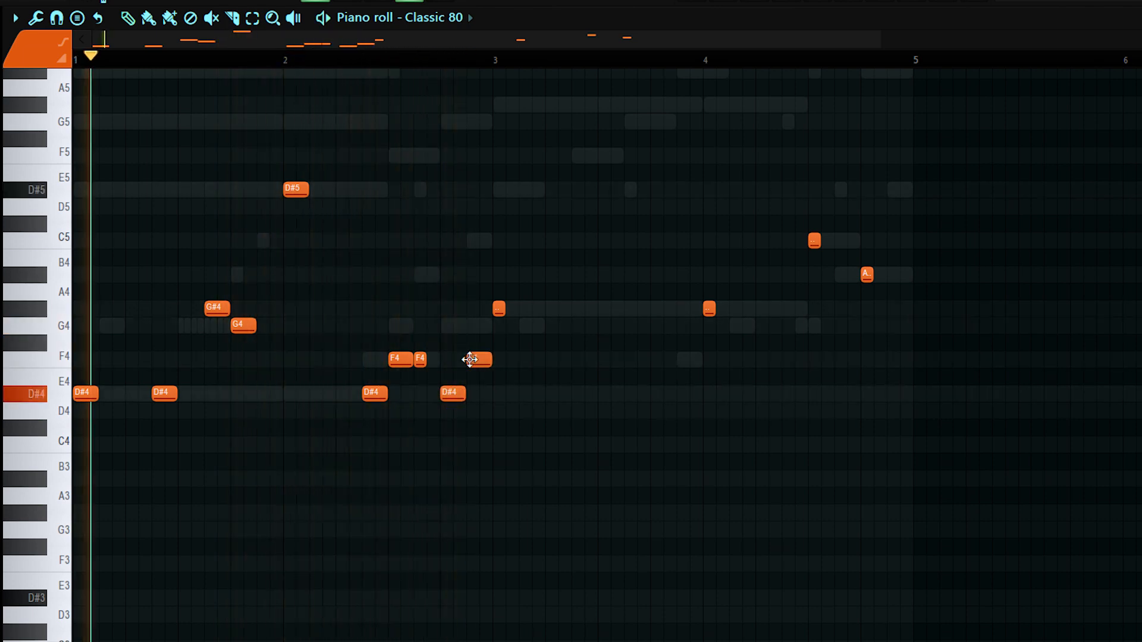
- Lengthen the remaining Classic 80 notes, add a second G#4 in bars 3 and 4, and play the bassline
{"action": "right_click", "coordinate": [497, 309]}
{"action": "left_click", "coordinate": [495, 306]}
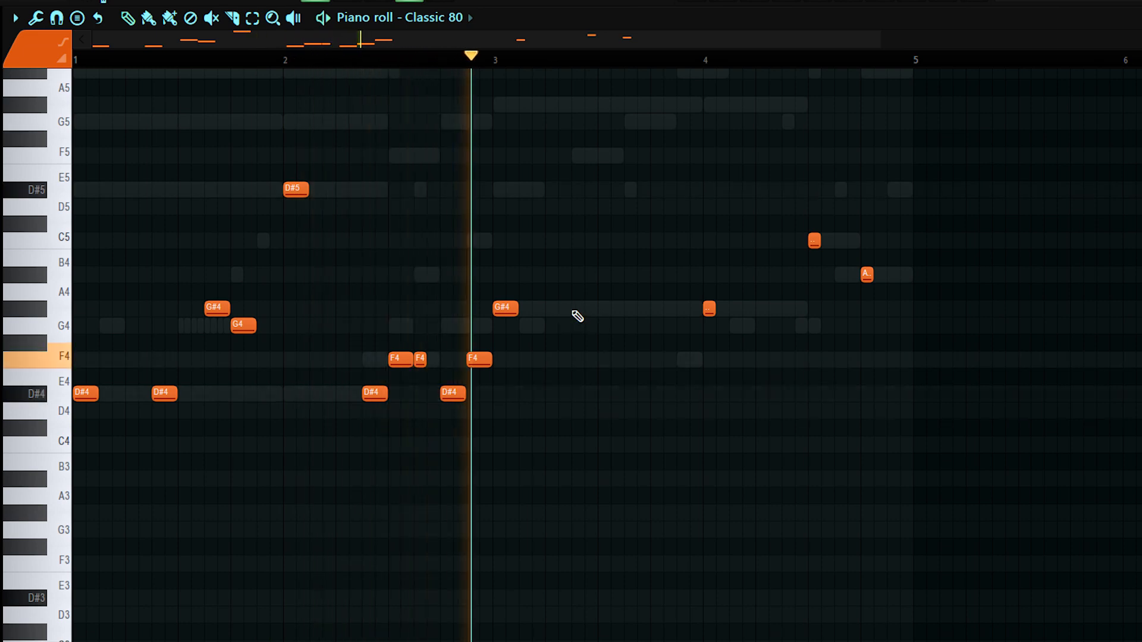
{"action": "left_click", "coordinate": [582, 308]}
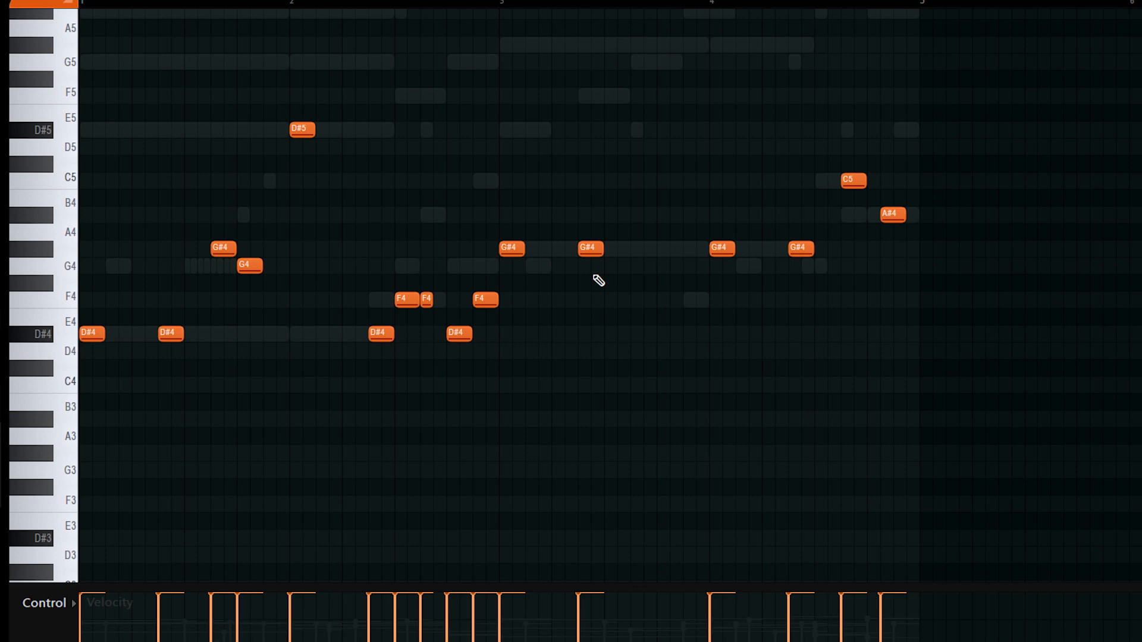
{"action": "key", "text": "space"}
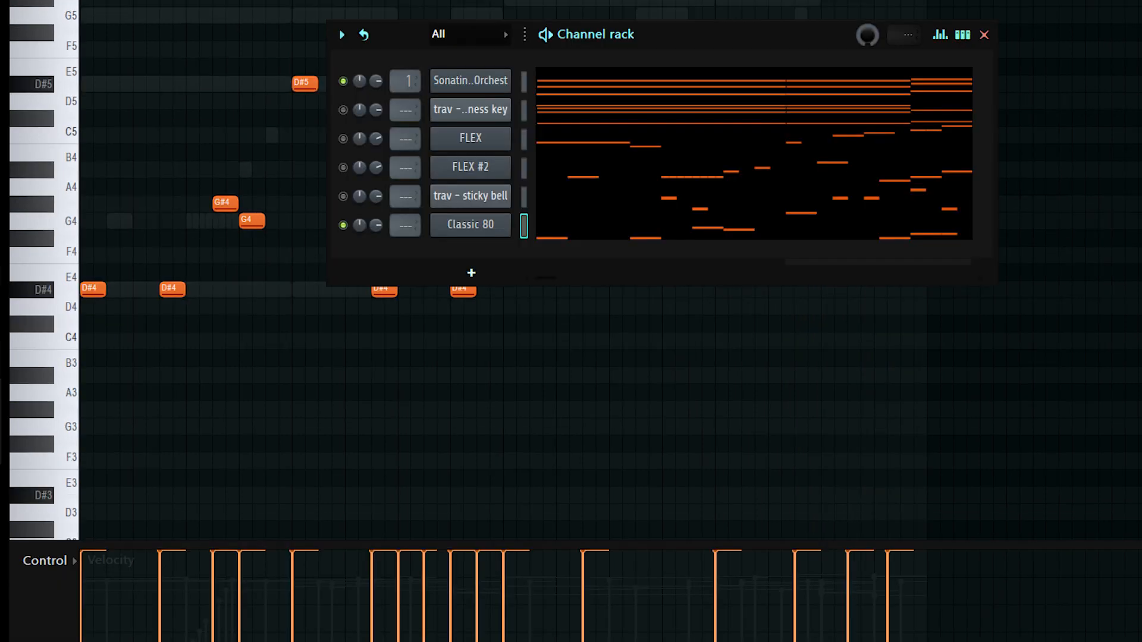
- Route the Classic 80 channel to mixer insert 6 and load Decapitator in its first effect slot
{"action": "key", "text": "F9"}
{"action": "left_click", "coordinate": [500, 219]}
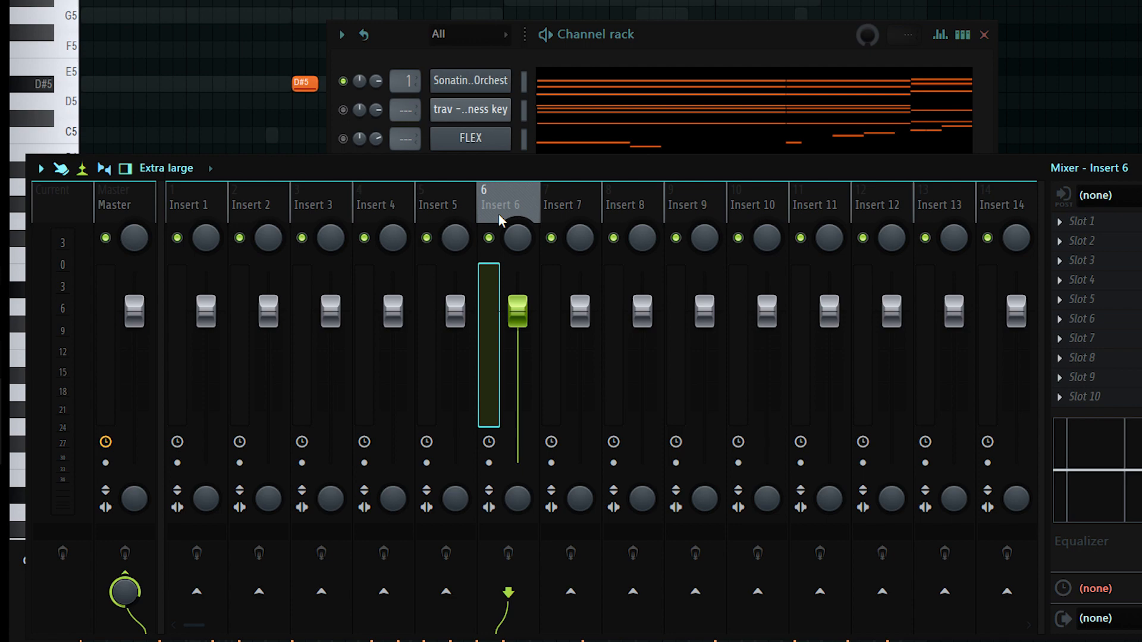
{"action": "key", "text": "ctrl+l"}
{"action": "left_click", "coordinate": [1084, 224]}
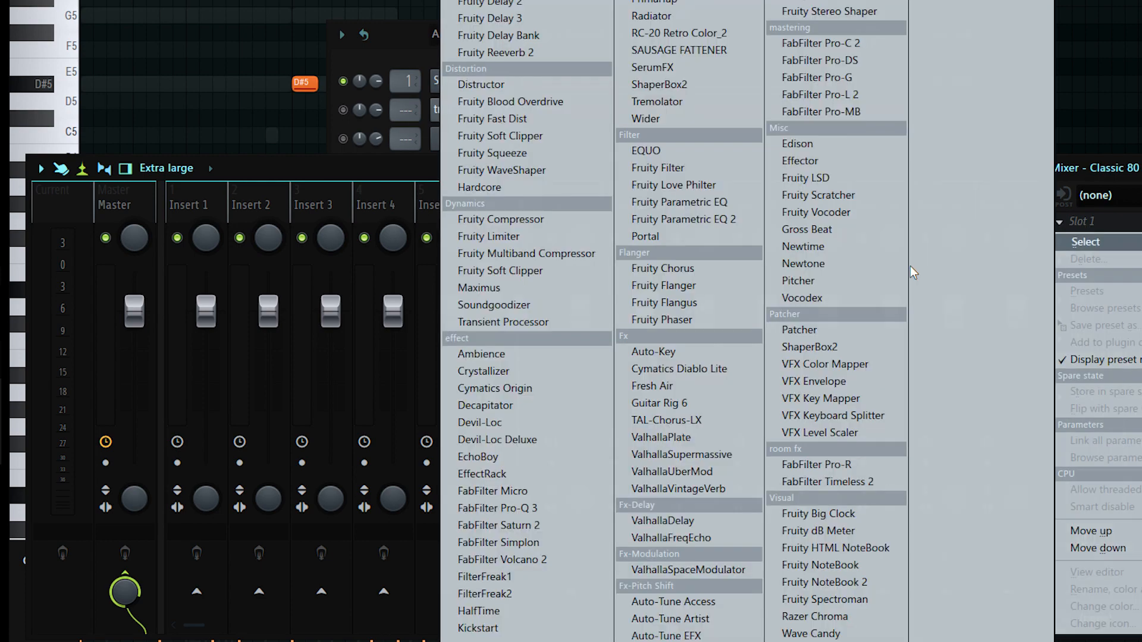
{"action": "left_click", "coordinate": [675, 358]}
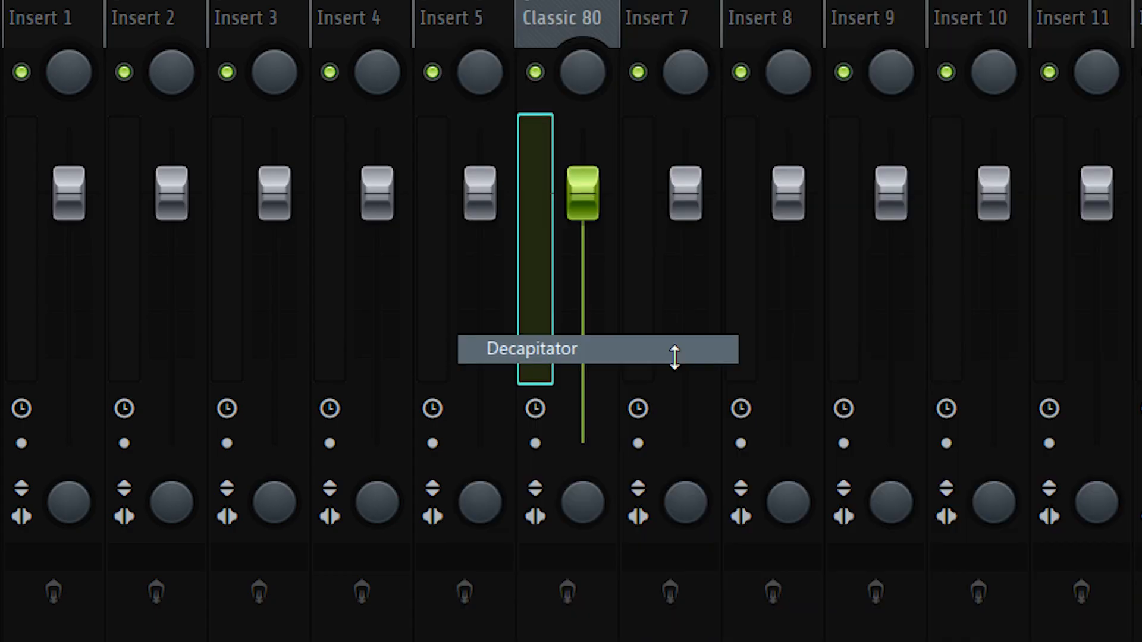
- Load the MoreEdge preset from Decapitator's guitar presets and play the pattern with the bass effect
{"action": "left_click", "coordinate": [449, 151]}
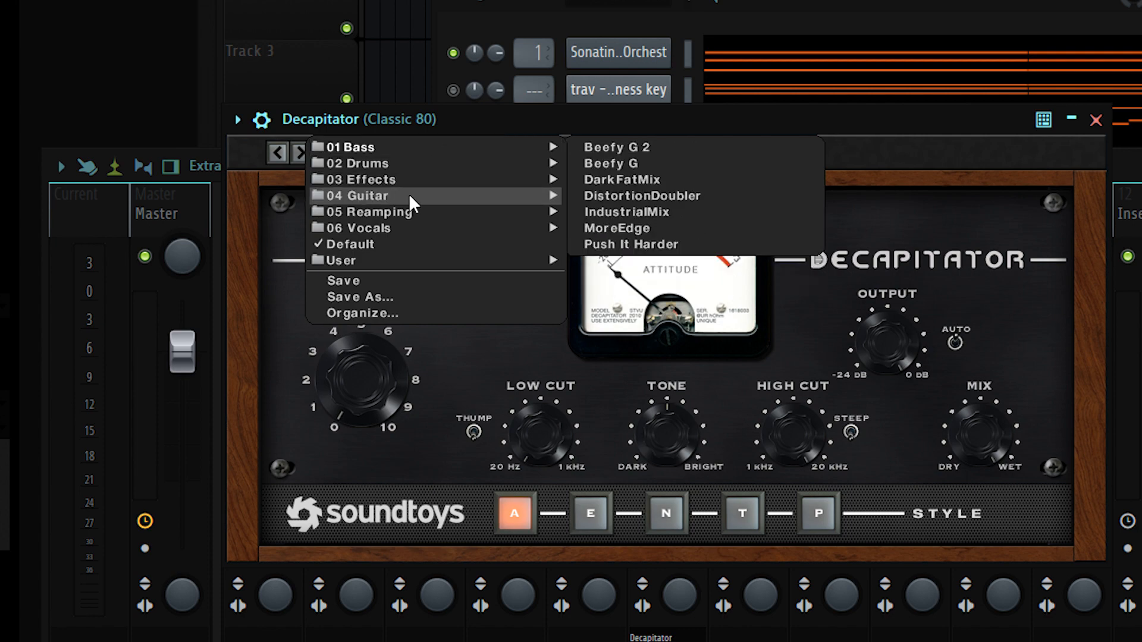
{"action": "mouse_move", "coordinate": [485, 198]}
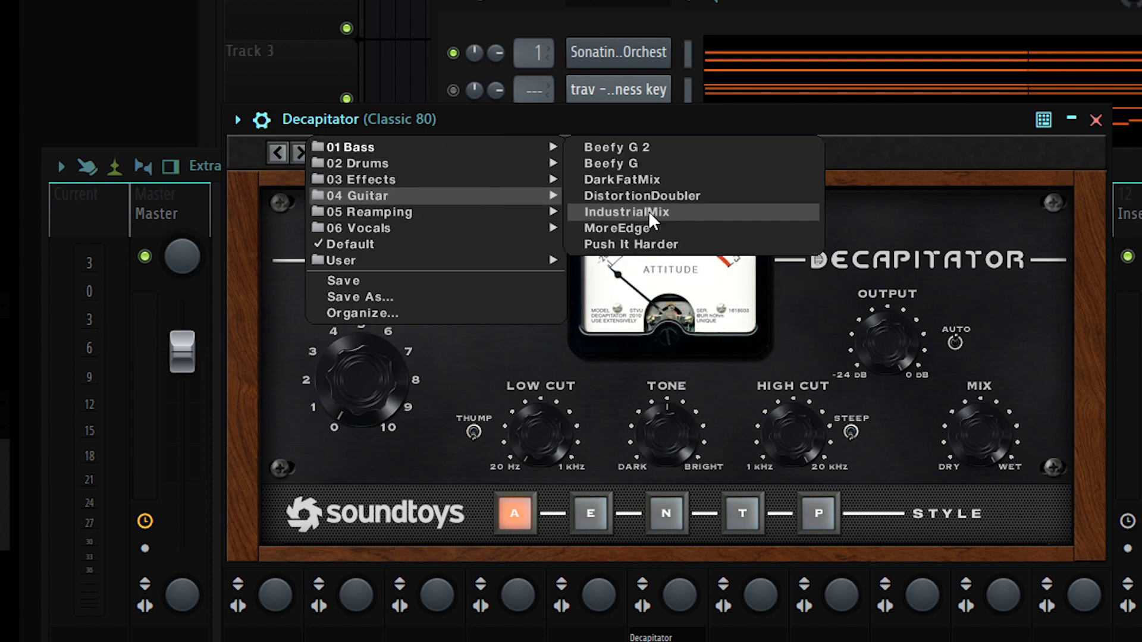
{"action": "left_click", "coordinate": [651, 228]}
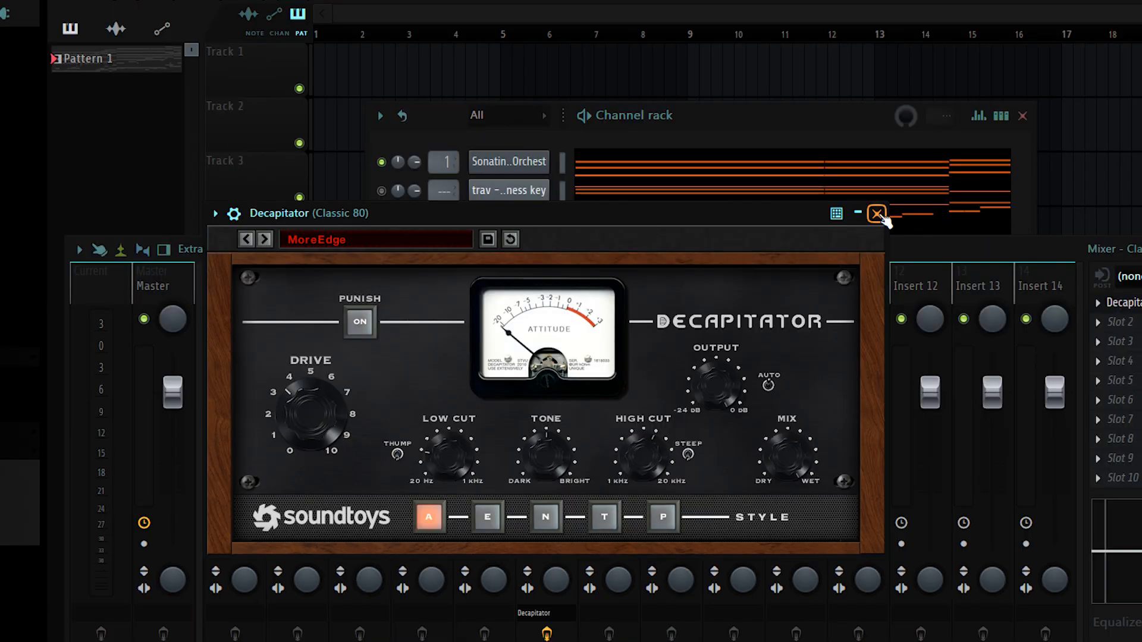
{"action": "left_click", "coordinate": [876, 214]}
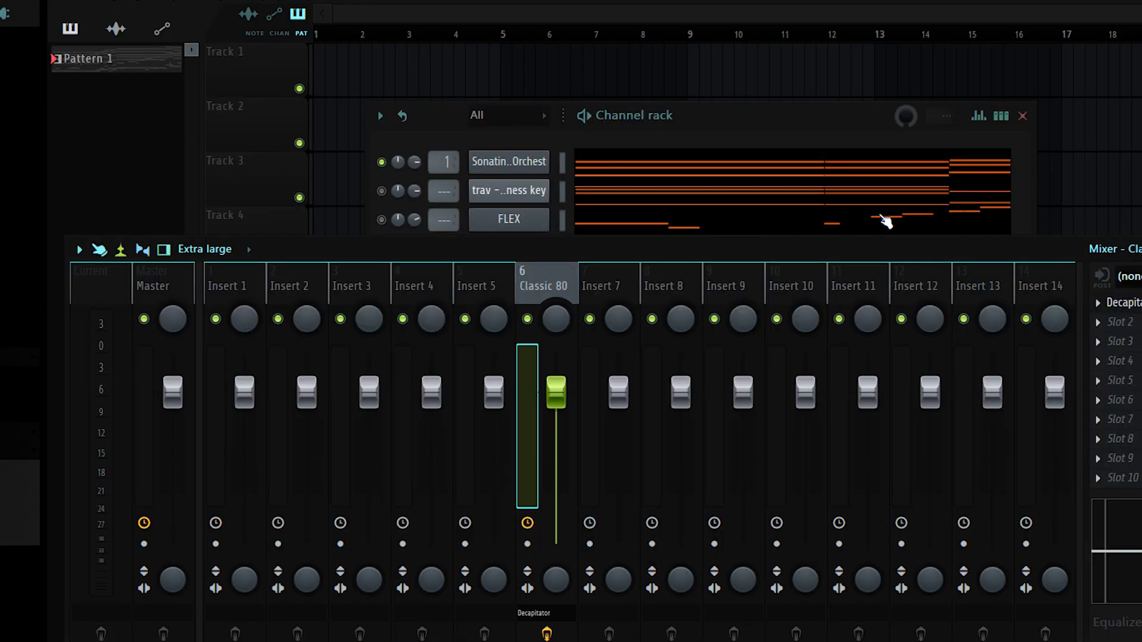
{"action": "left_click", "coordinate": [735, 125]}
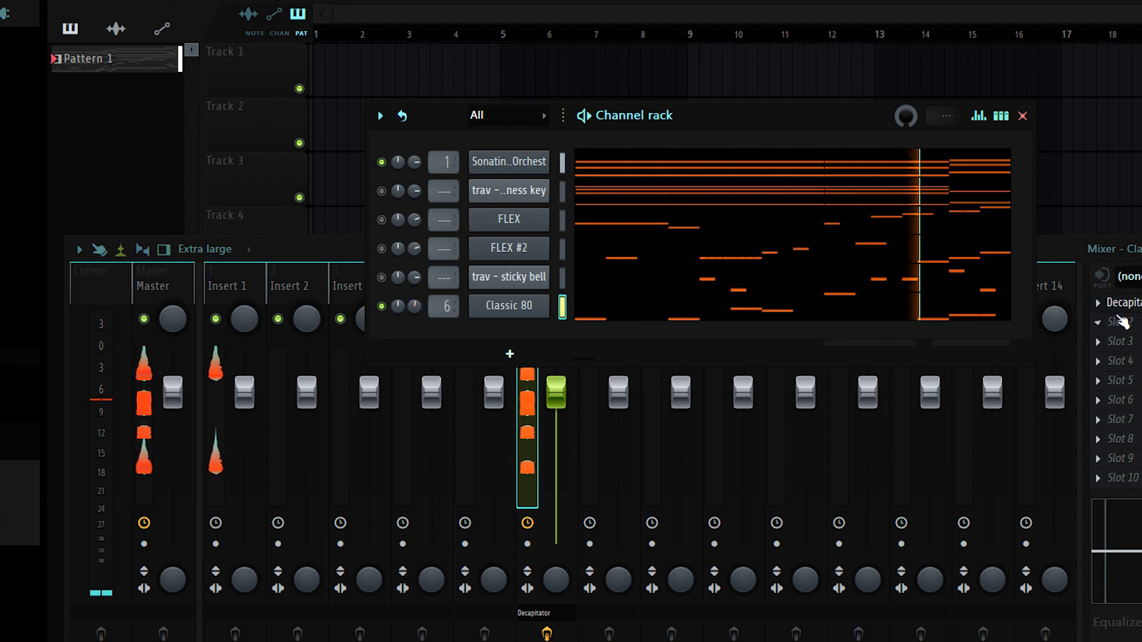
{"action": "left_click", "coordinate": [1123, 303]}
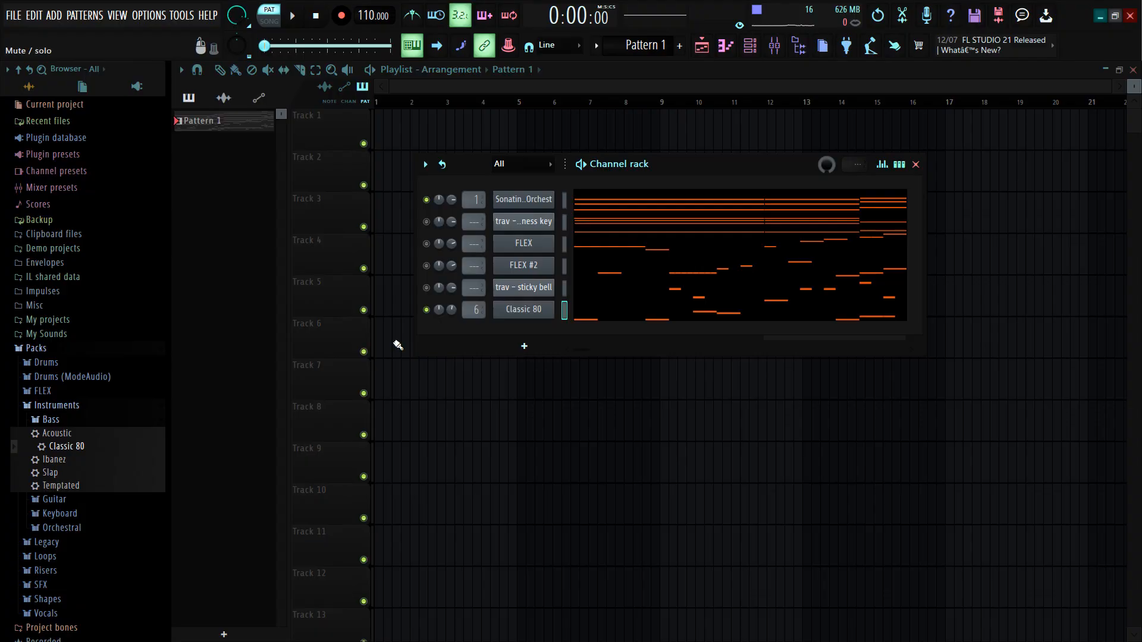
- Clone the Sonatina Orchestra channel and set the copy to Sonatina Choir with the Ladies group
{"action": "right_click", "coordinate": [519, 197]}
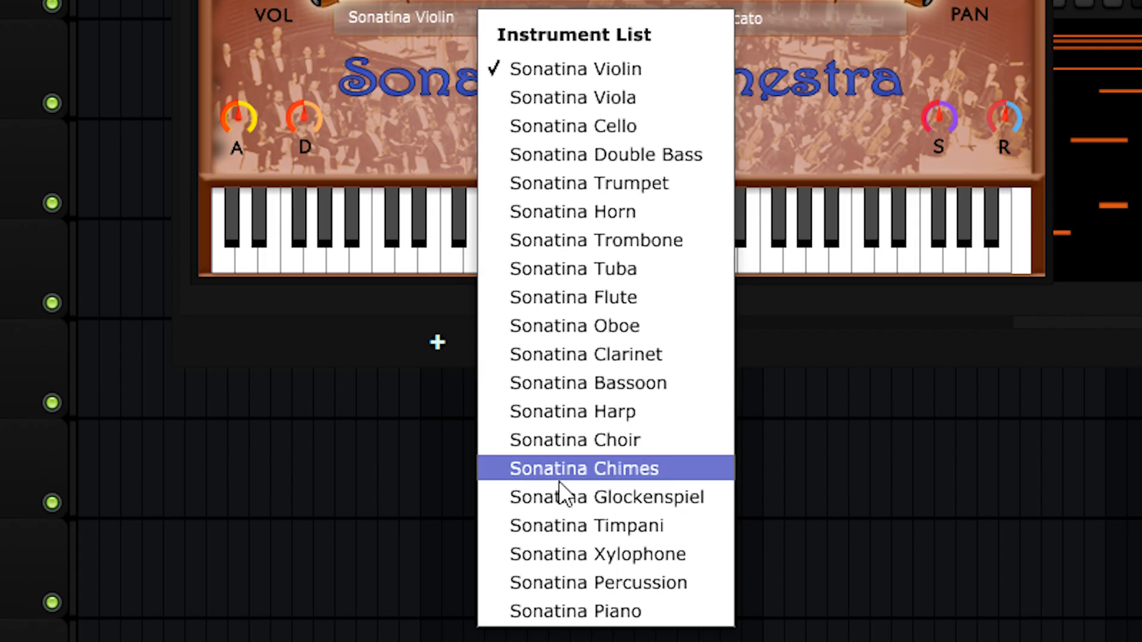
{"action": "left_click", "coordinate": [618, 443]}
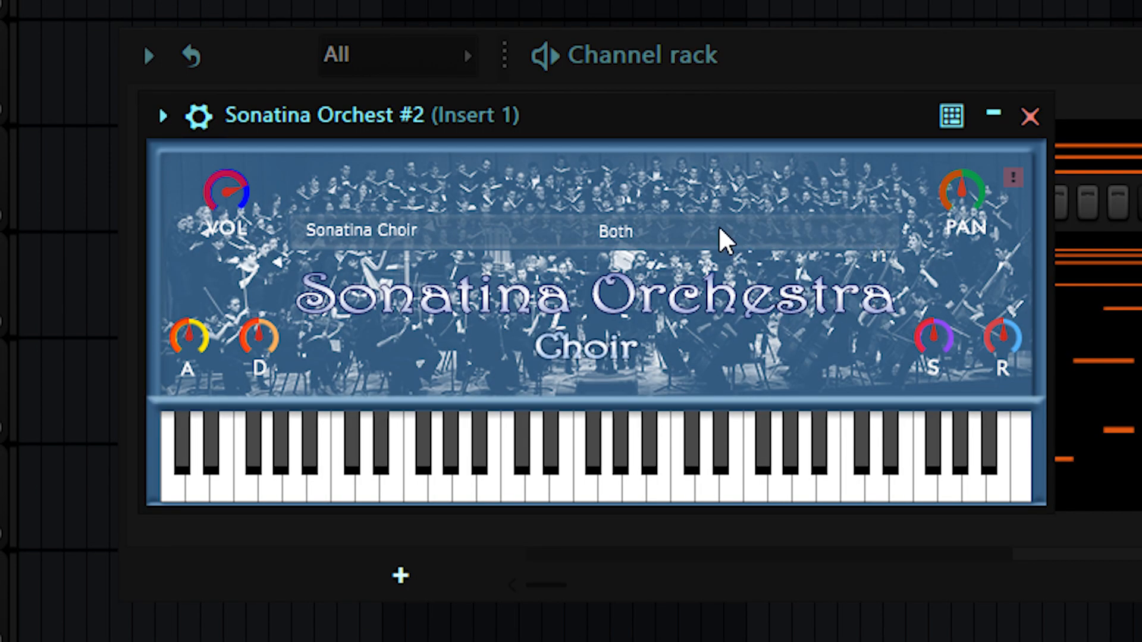
{"action": "left_click", "coordinate": [718, 226]}
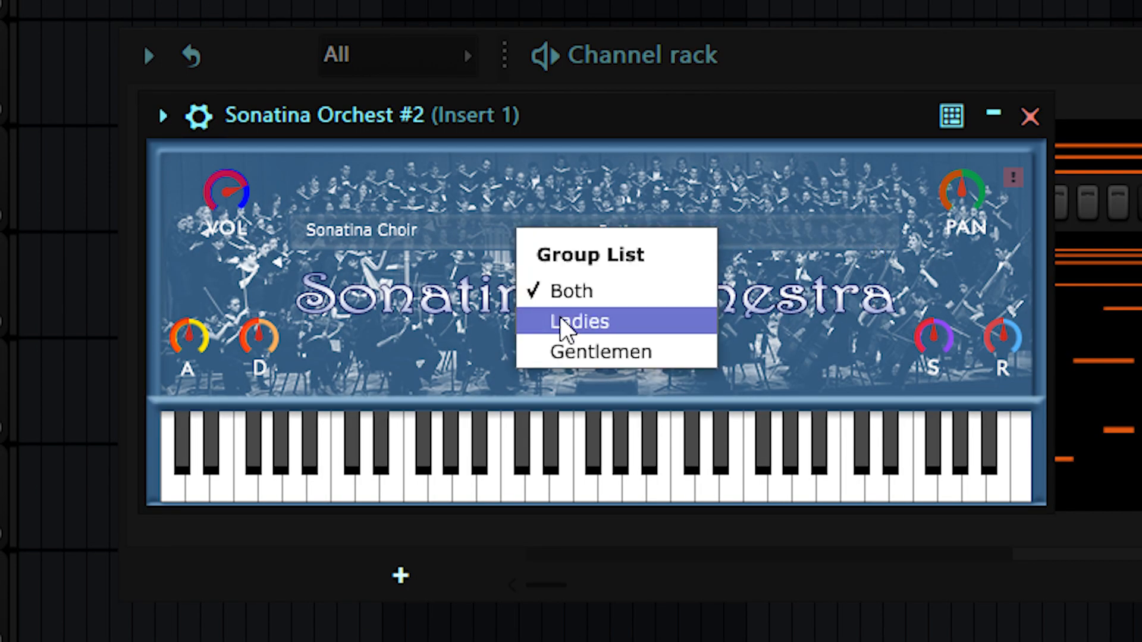
{"action": "left_click", "coordinate": [559, 318]}
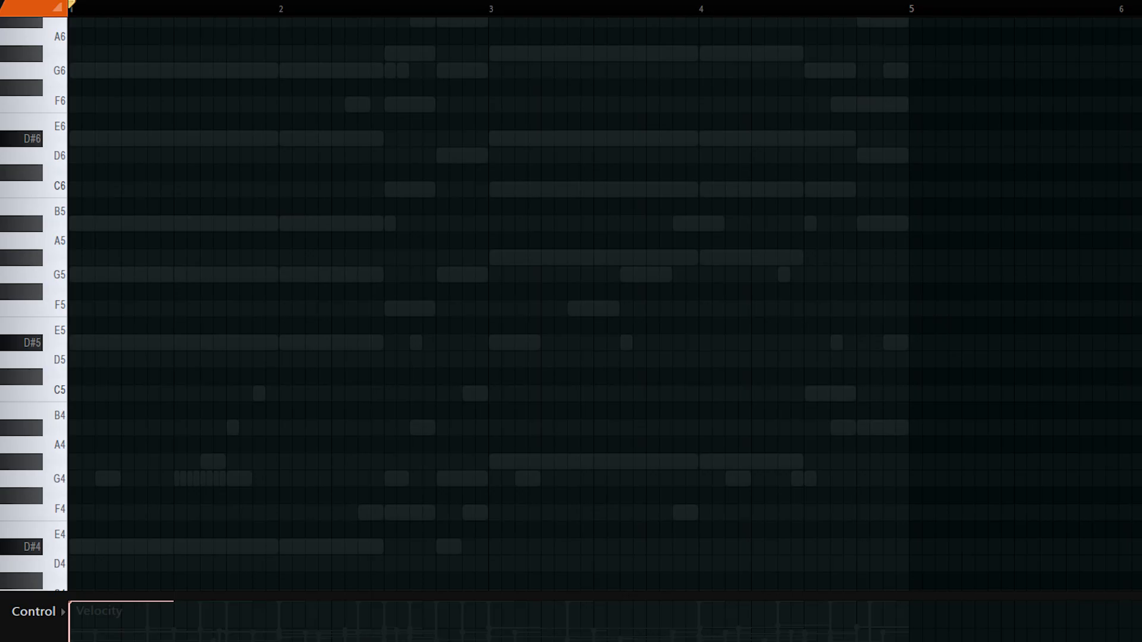
- Draw half-bar choir chords of D#7 and G7 in bars 1 and 2, and G#7 and C8 in bars 3 and 4
{"action": "scroll", "coordinate": [115, 170], "scroll_direction": "up", "scroll_amount": 5}
{"action": "key", "text": "space"}
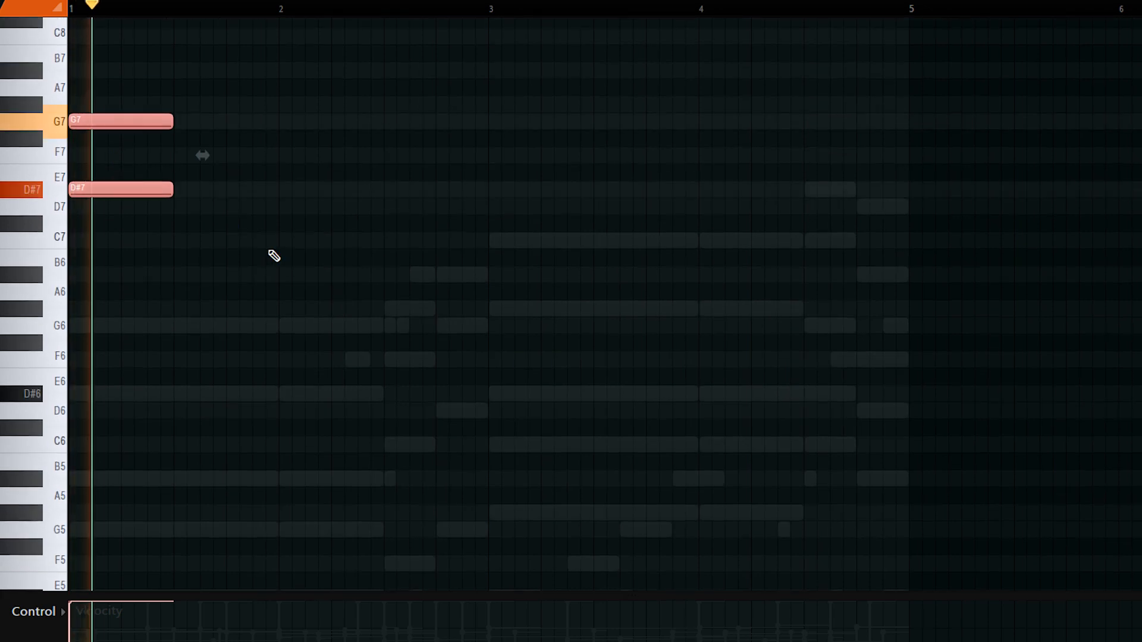
{"action": "key", "text": "space"}
{"action": "left_click", "coordinate": [203, 216], "text": "ctrl"}
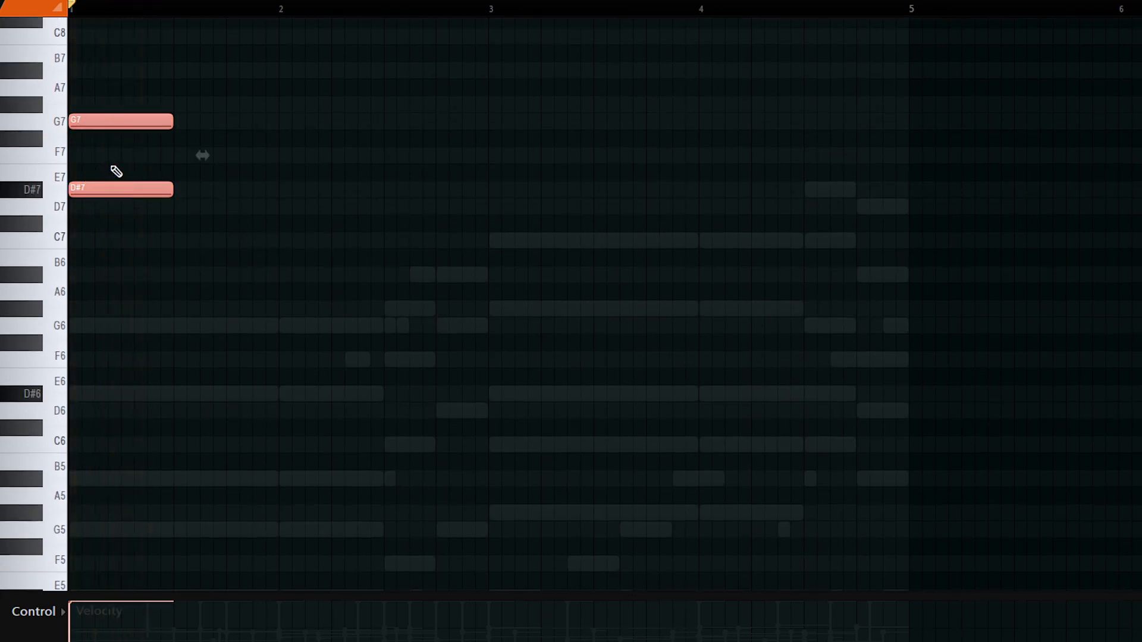
{"action": "left_click_drag", "start_coordinate": [119, 187], "coordinate": [348, 210], "text": "shift"}
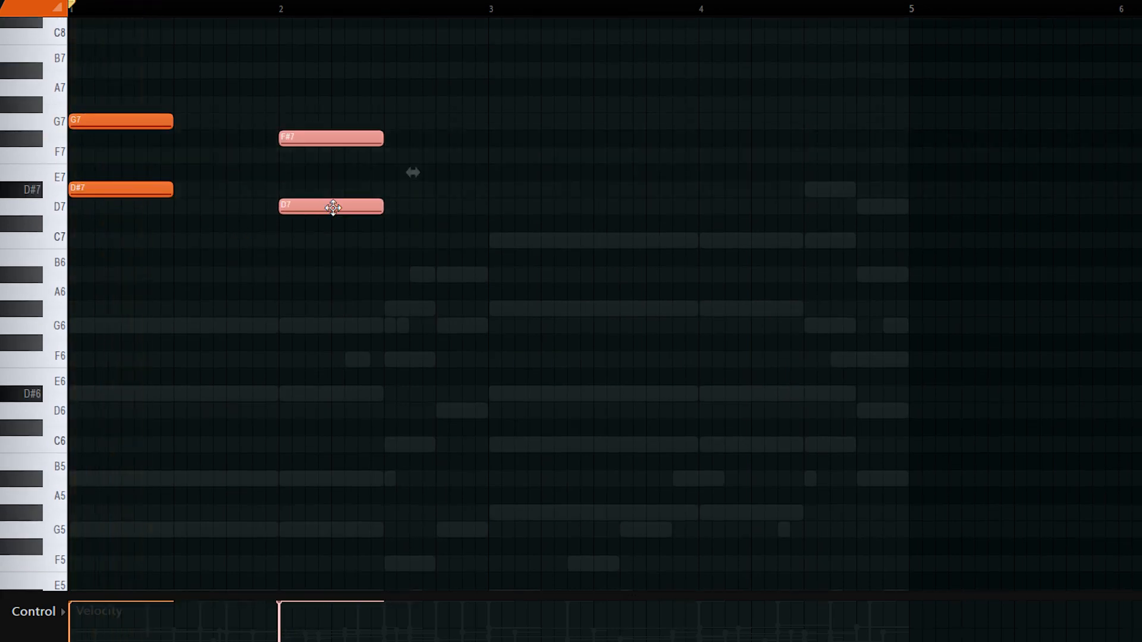
{"action": "key", "text": "space"}
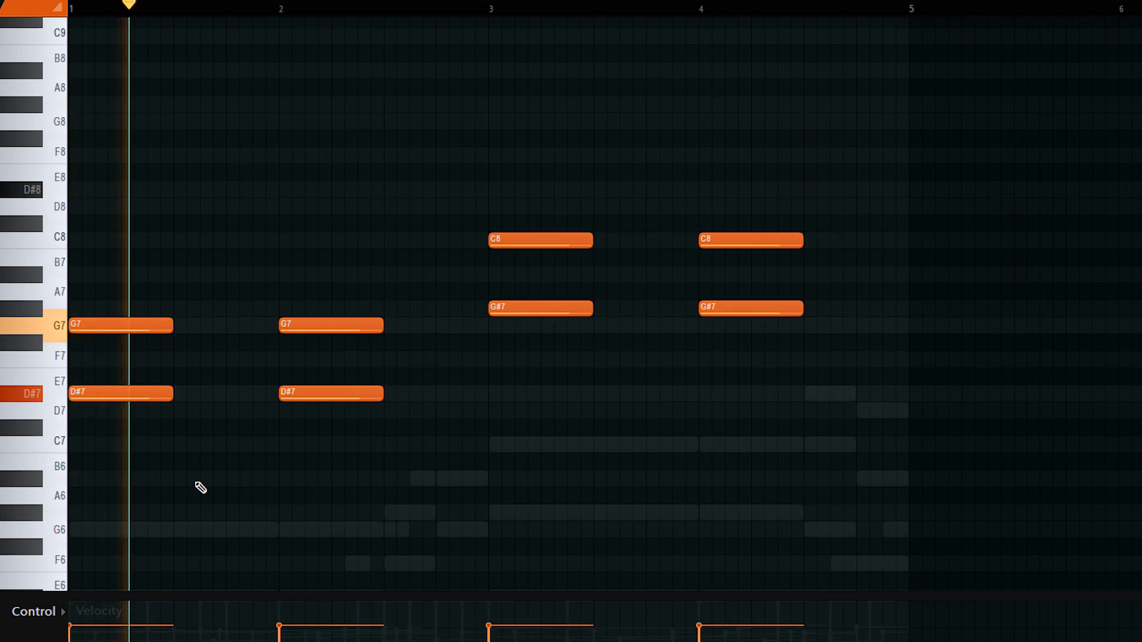
- Randomize the choir notes' velocities slightly and lower the velocity of all of them during playback
{"action": "key", "text": "alt+r"}
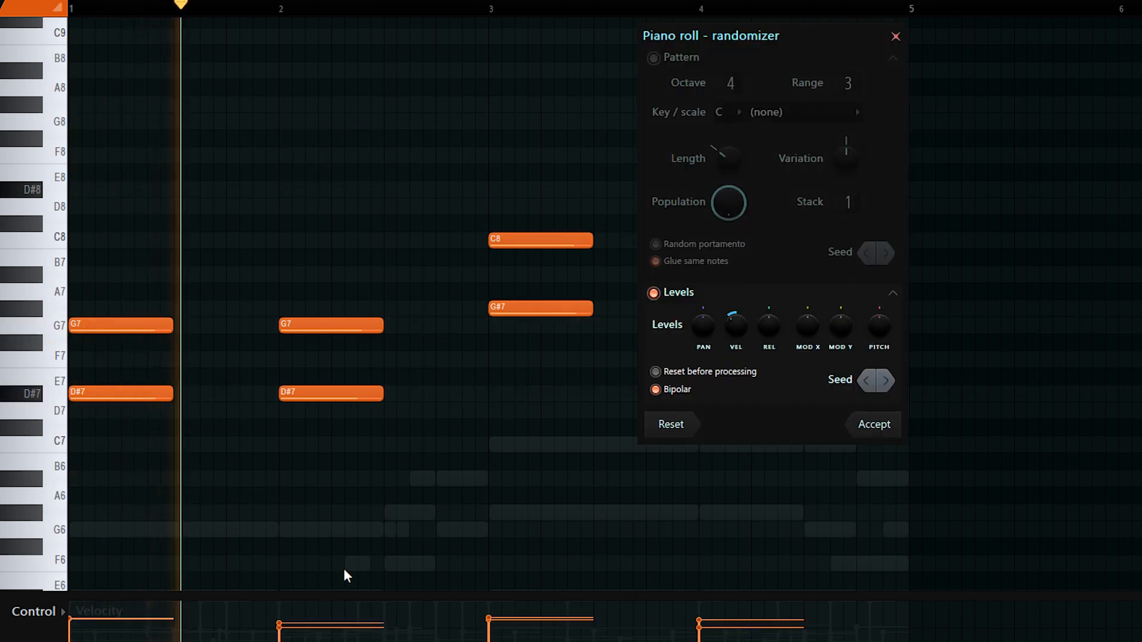
{"action": "left_click", "coordinate": [865, 424]}
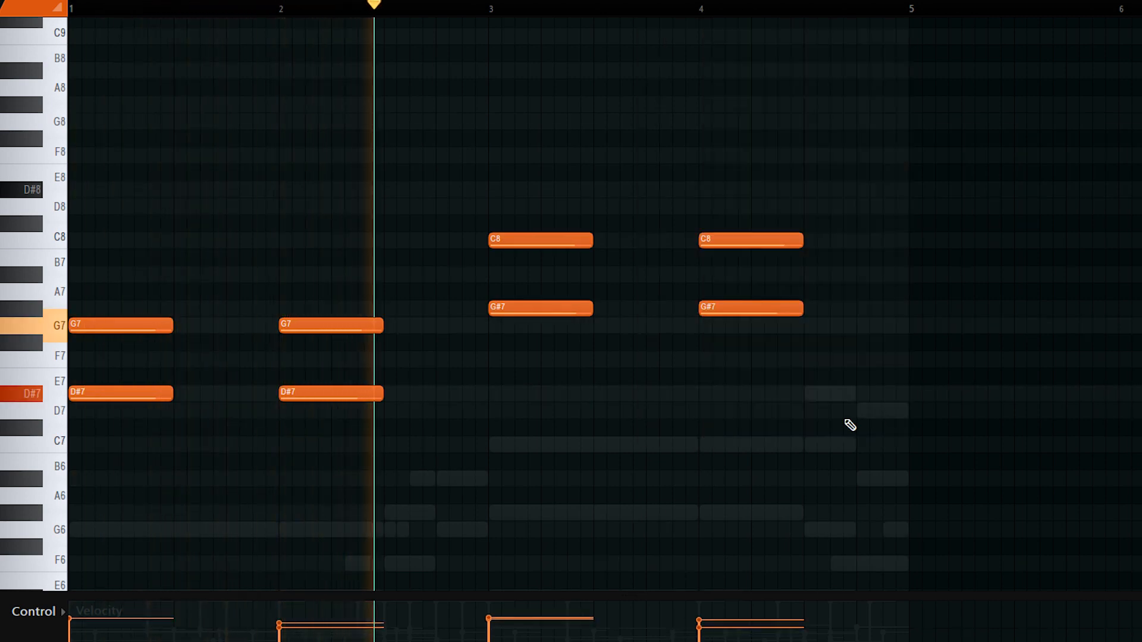
{"action": "key", "text": "ctrl+a"}
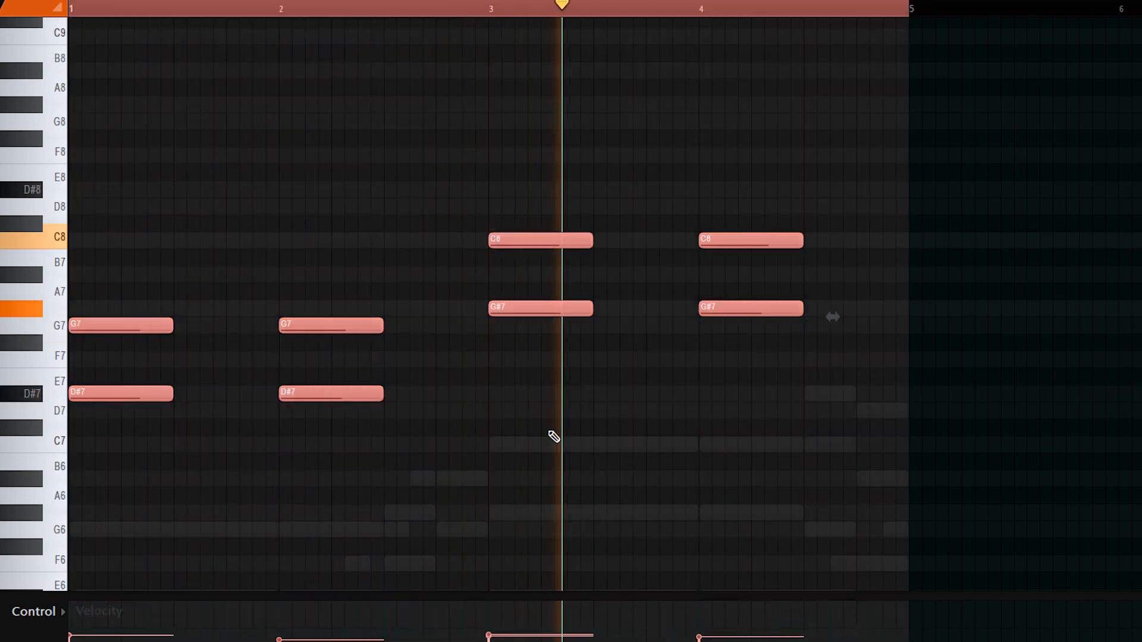
{"action": "key", "text": "ctrl+d"}
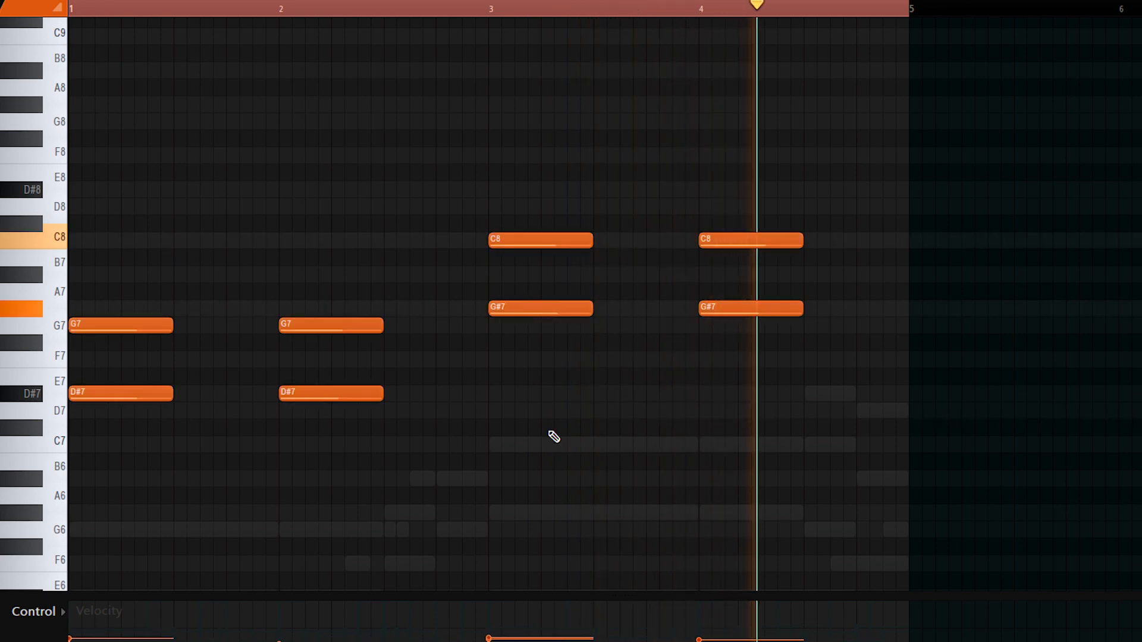
{"action": "key", "text": "Escape"}
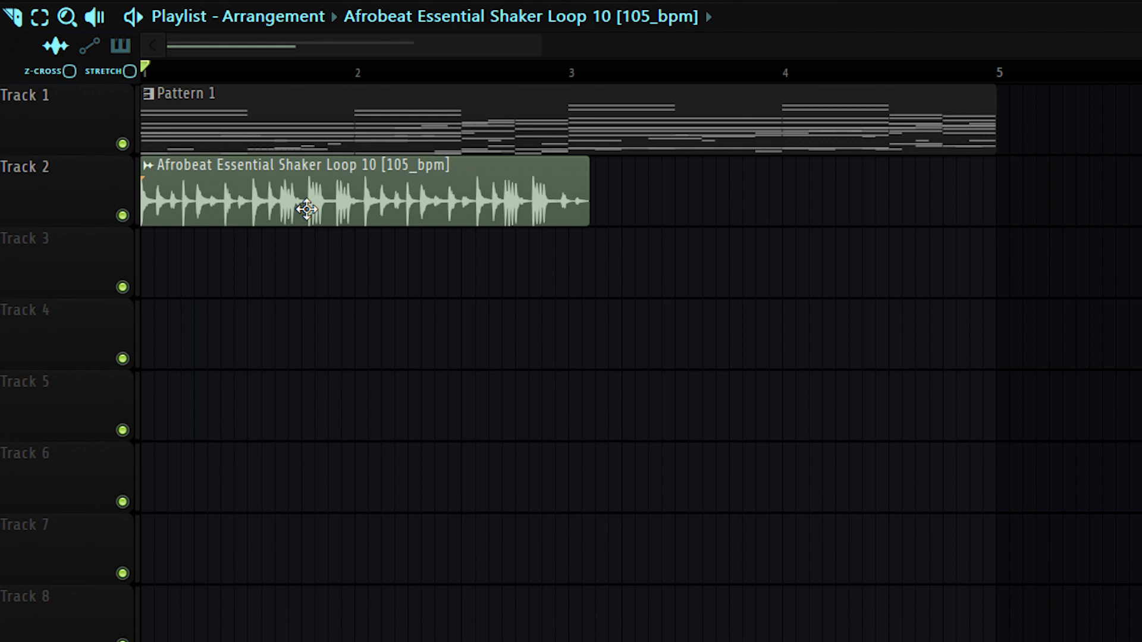
- Time-stretch the Afrobeat Essential Shaker Loop 10 clip on track 2 to exactly two bars using Stretch mode
{"action": "double_click", "coordinate": [306, 208]}
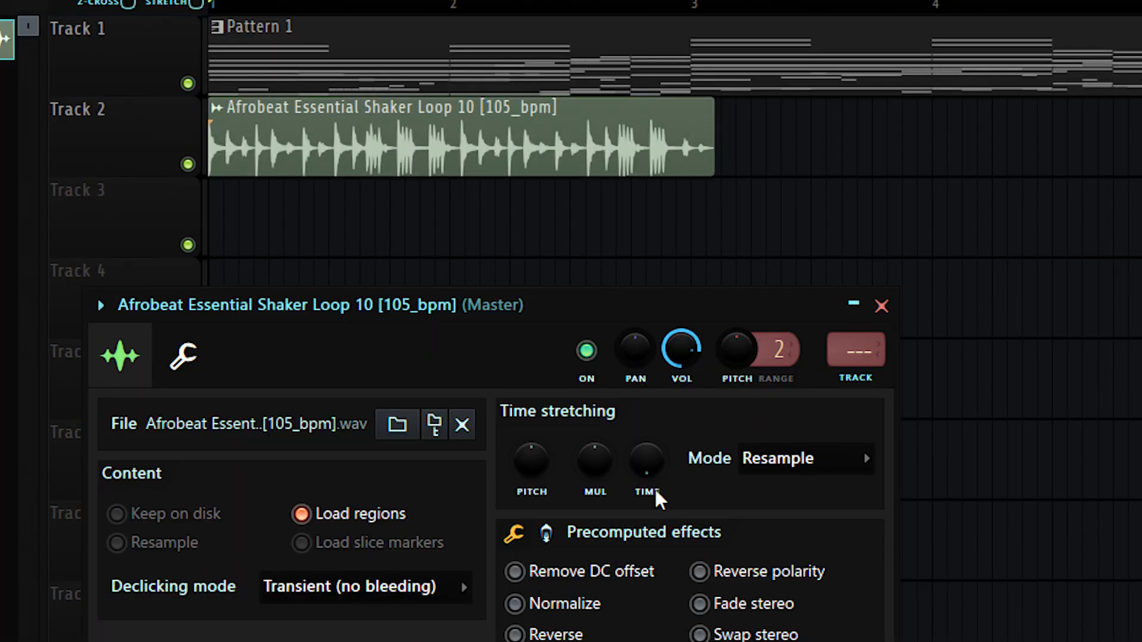
{"action": "mouse_move", "coordinate": [647, 467]}
{"action": "left_mouse_down"}
{"action": "mouse_move", "coordinate": [647, 500]}
{"action": "mouse_move", "coordinate": [647, 479]}
{"action": "left_mouse_up"}
{"action": "left_click", "coordinate": [784, 458]}
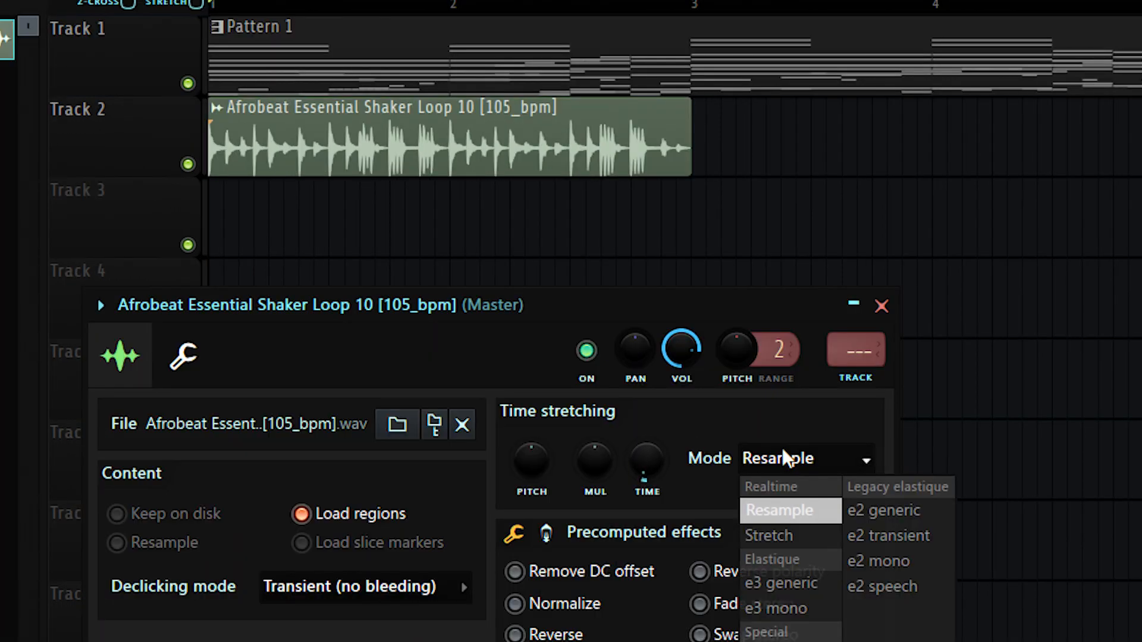
{"action": "left_click", "coordinate": [808, 537]}
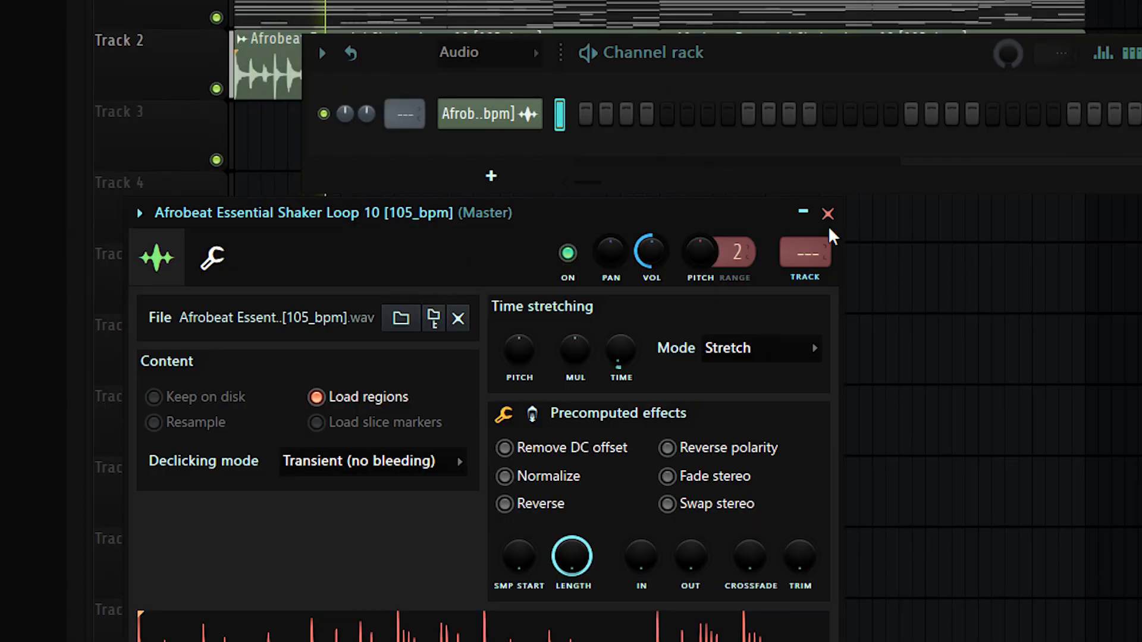
{"action": "left_click", "coordinate": [827, 213]}
- Show all channels in the channel rack and open the settings of the Afrobeat Essential Snare 5 sample
{"action": "left_click", "coordinate": [471, 53]}
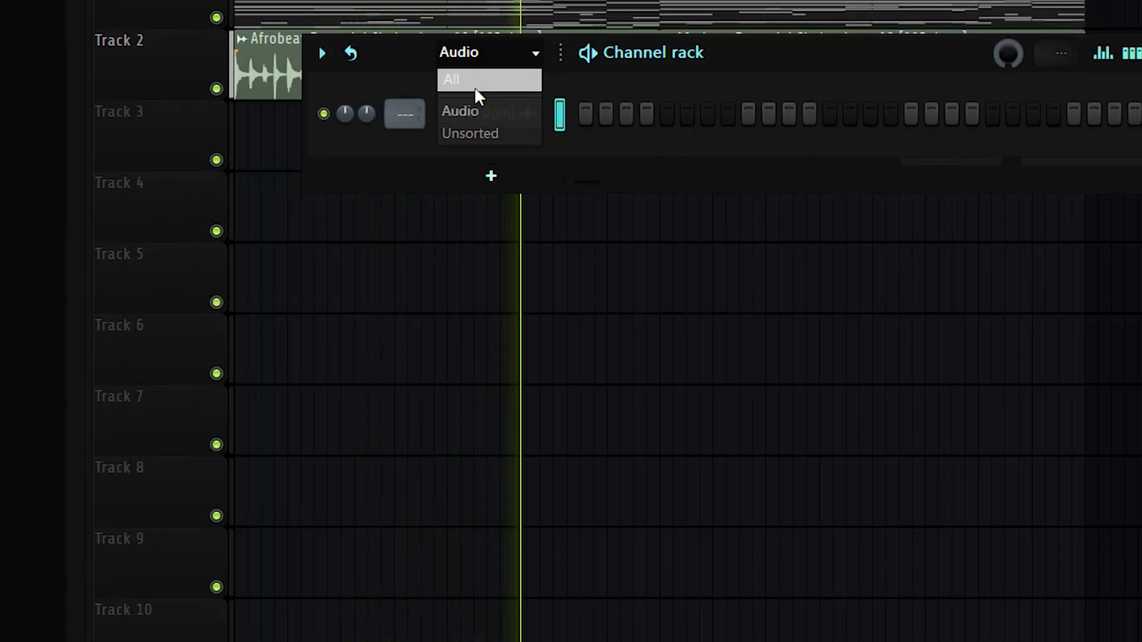
{"action": "left_click", "coordinate": [473, 87]}
{"action": "left_click", "coordinate": [522, 380]}
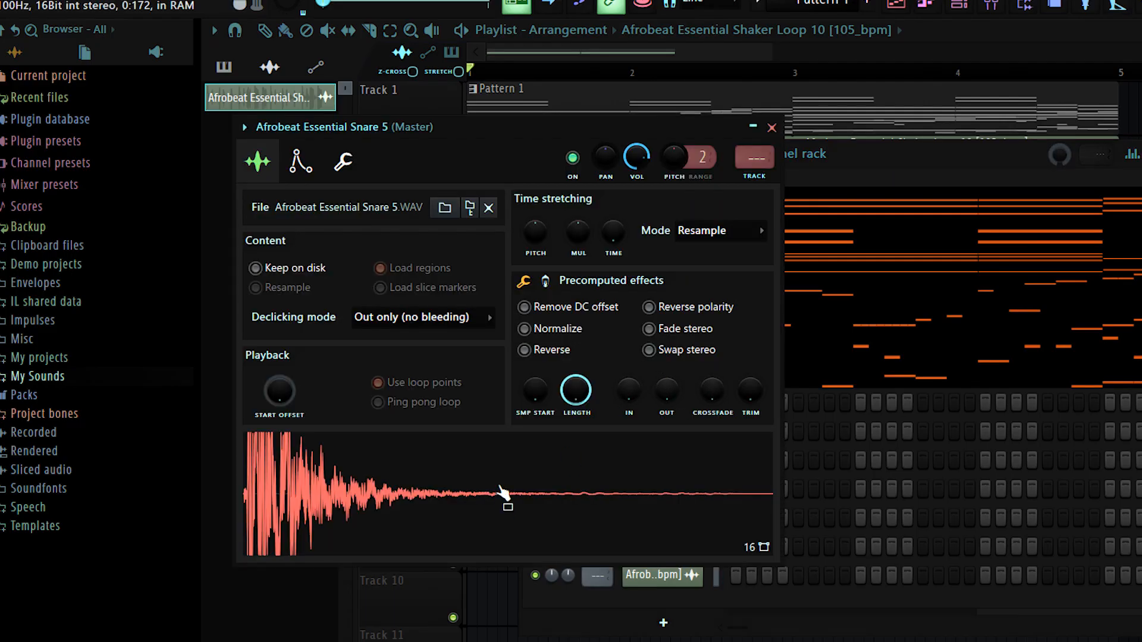
- Duplicate the one-bar Afrobeat Essential Snare 5 pattern into bars 2, 3 and 4 and play it back
{"action": "key", "text": "Escape"}
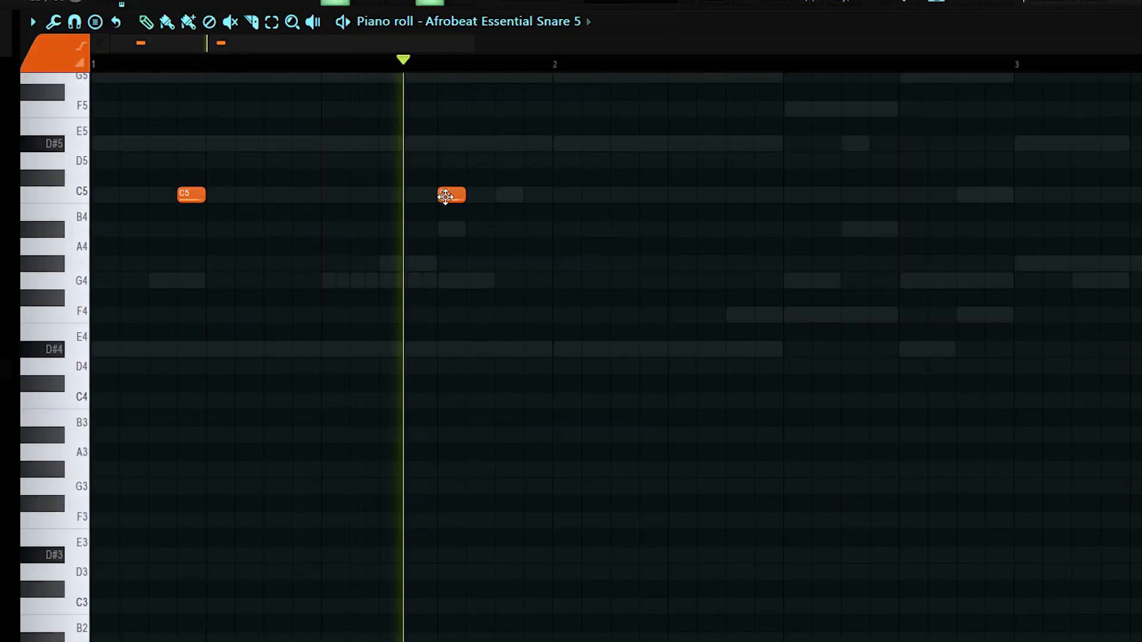
{"action": "key", "text": "ctrl+a"}
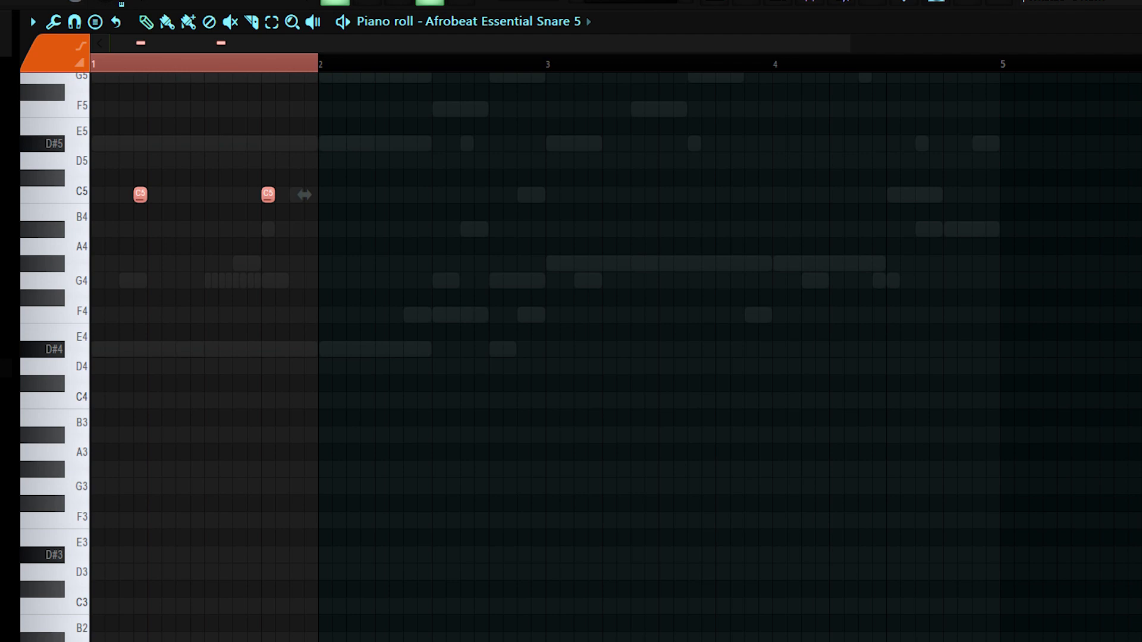
{"action": "key", "text": "ctrl+b"}
{"action": "key", "text": "ctrl+b"}
{"action": "key", "text": "ctrl+b"}
{"action": "key", "text": "ctrl+d"}
{"action": "key", "text": "space"}
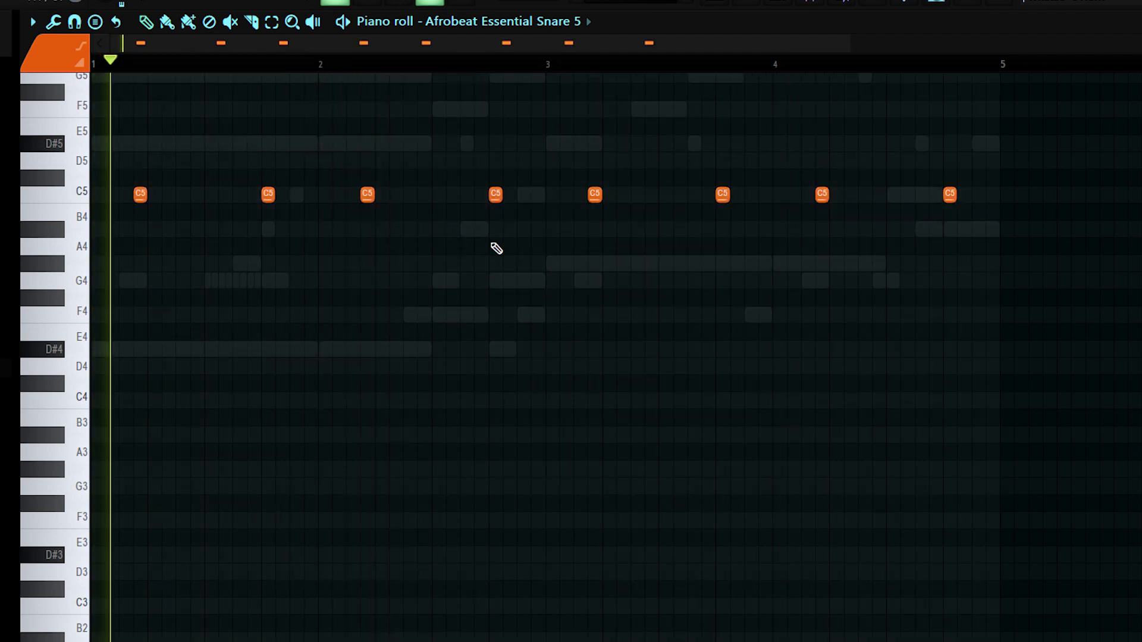
{"action": "key", "text": "Escape"}
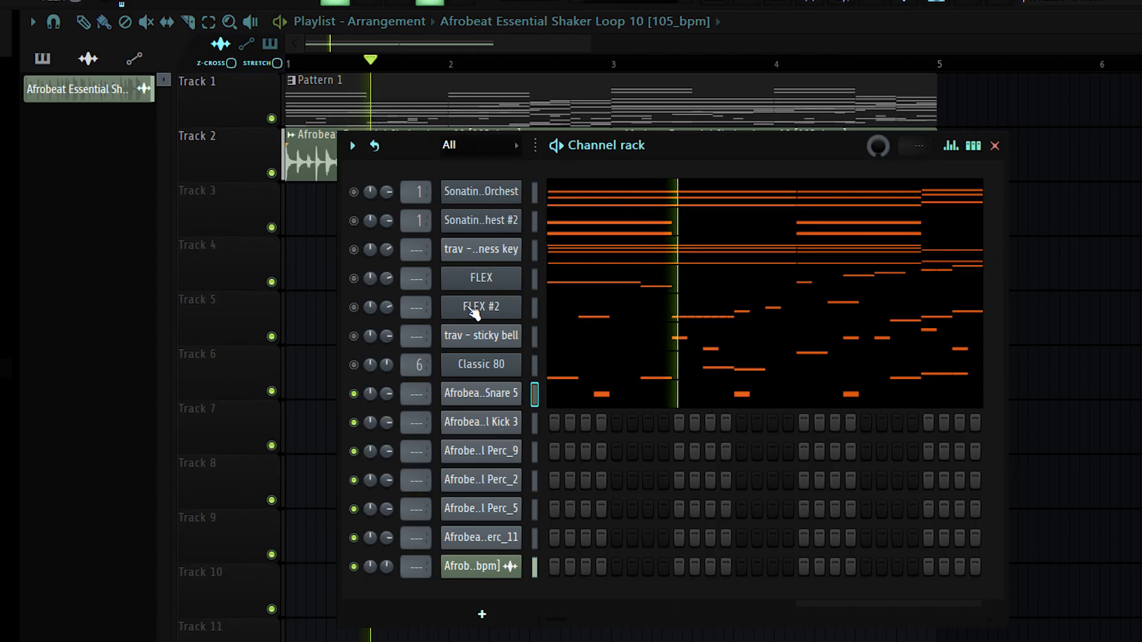
- Draw Kick 3 hits on C5 at steps 1 and 15 of bar 1 and steps 1, 9 and 11 of bar 2
{"action": "right_click", "coordinate": [471, 421]}
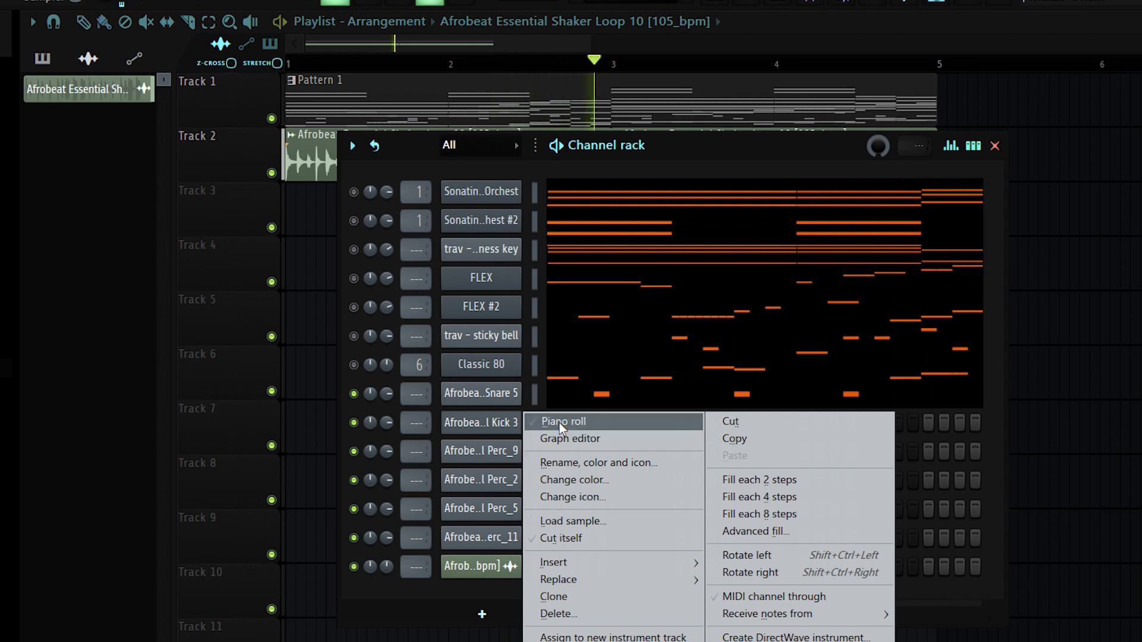
{"action": "left_click", "coordinate": [559, 423]}
{"action": "left_click", "coordinate": [334, 122]}
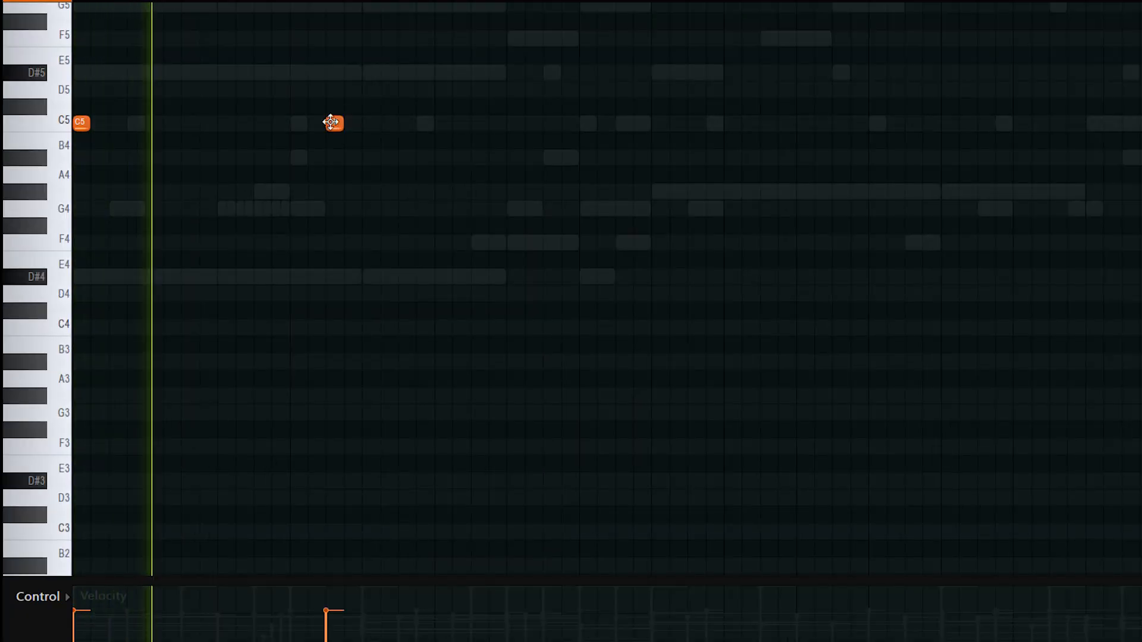
{"action": "left_click", "coordinate": [365, 122]}
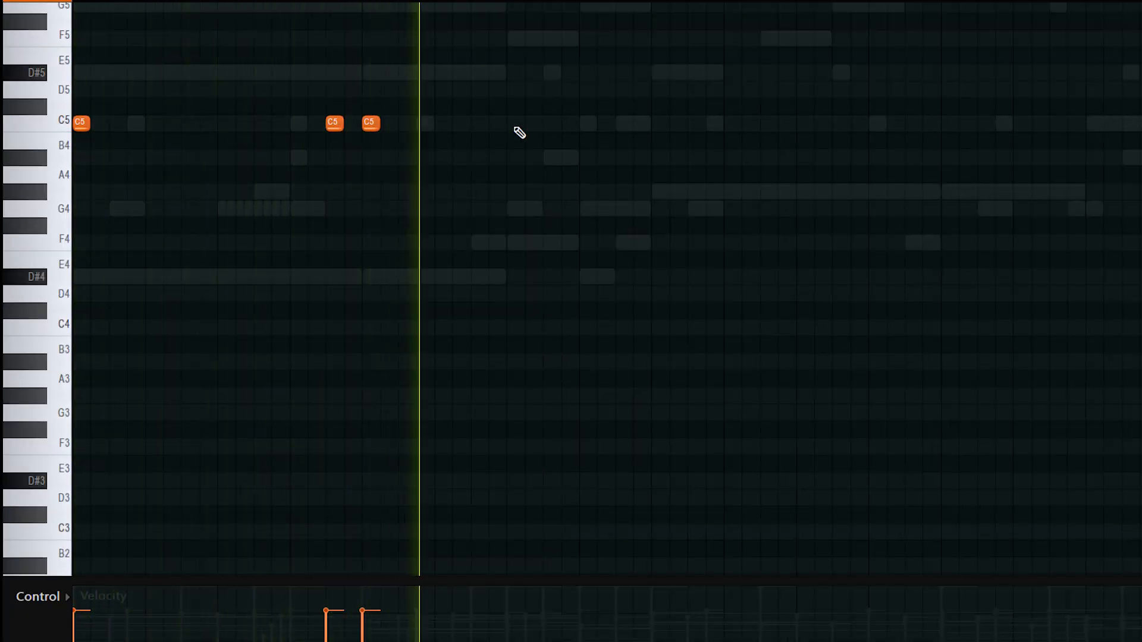
{"action": "left_click", "coordinate": [550, 122]}
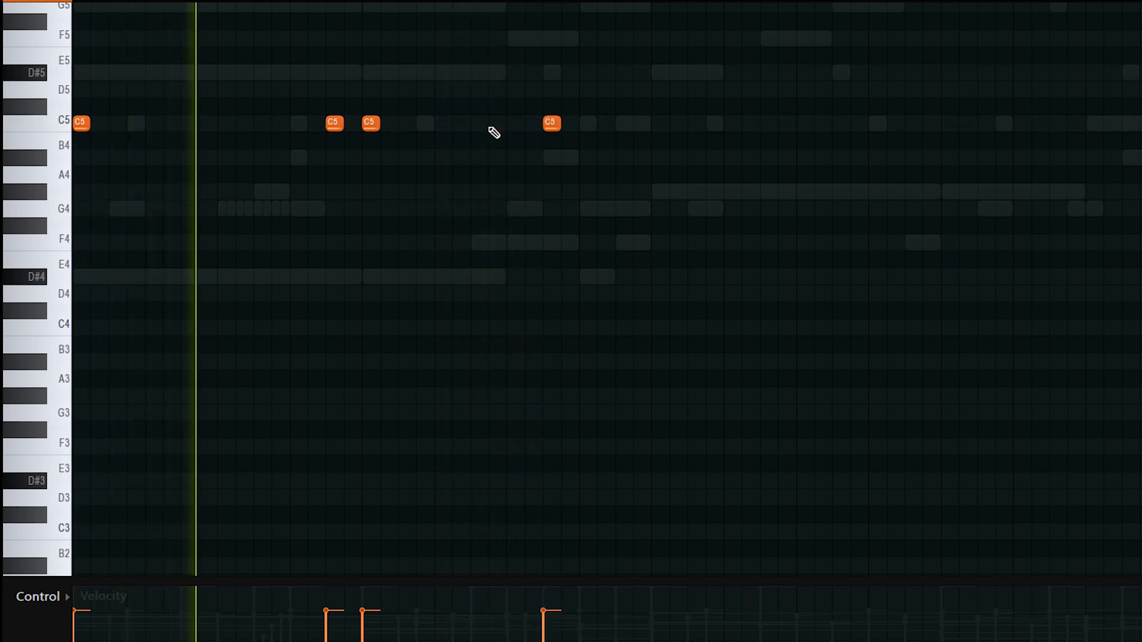
{"action": "left_click", "coordinate": [490, 126]}
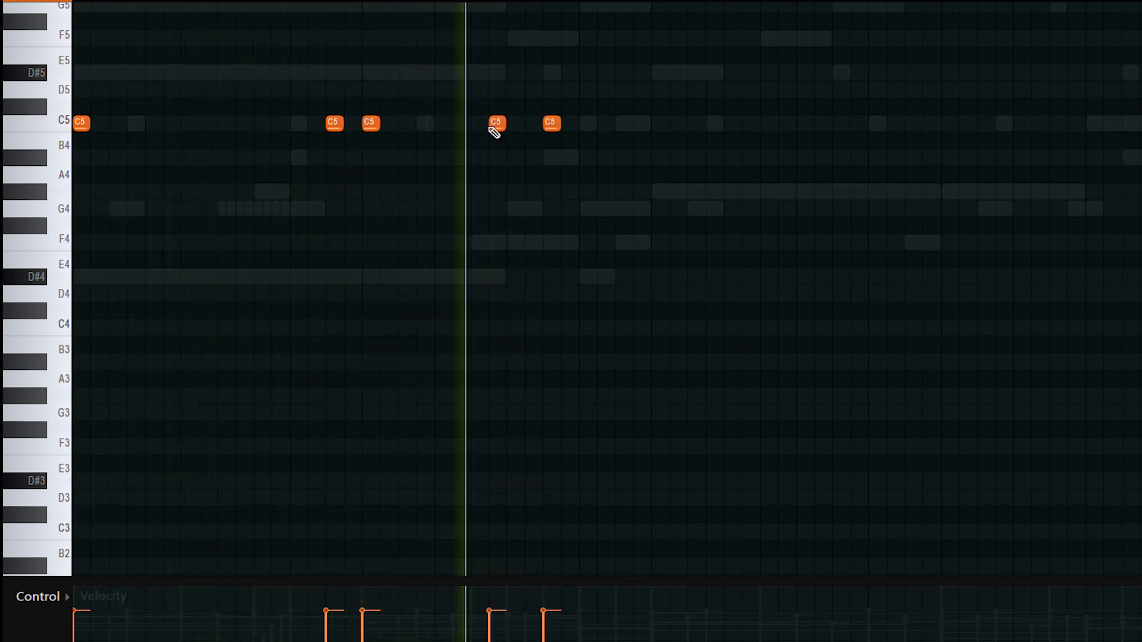
{"action": "left_click", "coordinate": [510, 127]}
{"action": "right_click", "coordinate": [499, 129]}
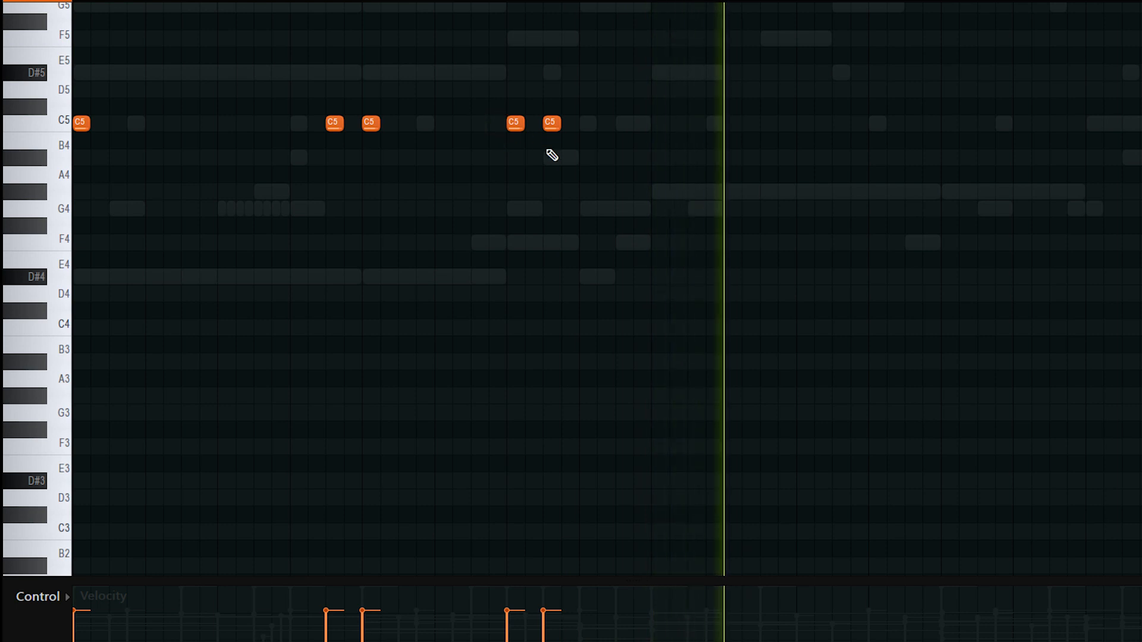
- Add a C5 kick hit on step 14 of bar 2 and duplicate the two-bar kick pattern into bars 3 and 4
{"action": "left_click", "coordinate": [600, 105]}
{"action": "right_click", "coordinate": [600, 106]}
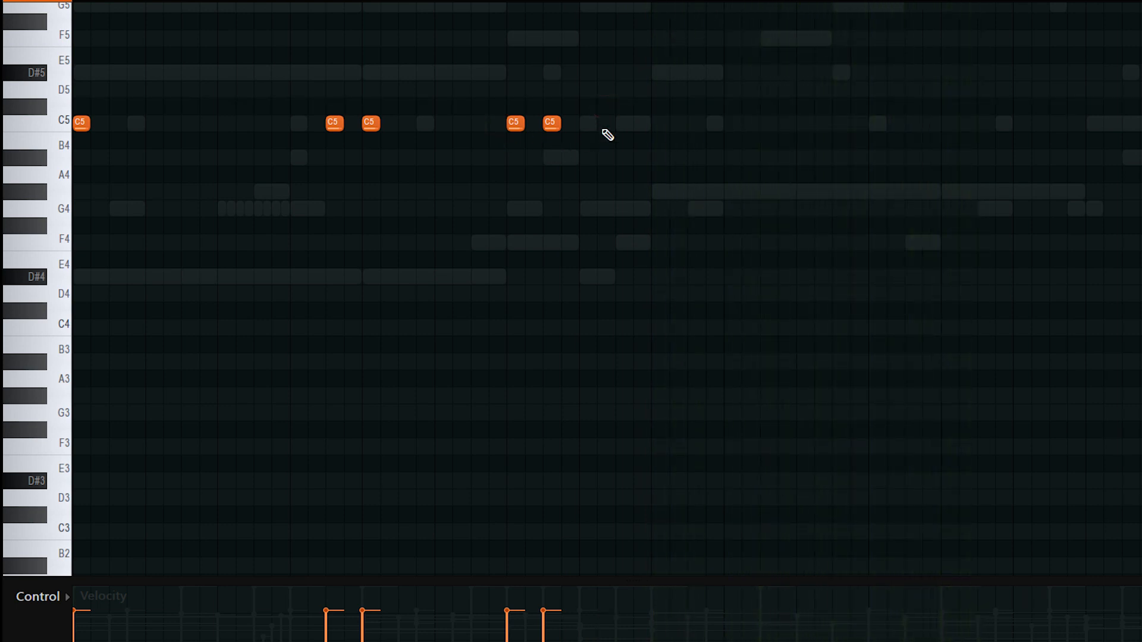
{"action": "left_click", "coordinate": [603, 125]}
{"action": "left_click_drag", "start_coordinate": [651, 1], "coordinate": [416, 1]}
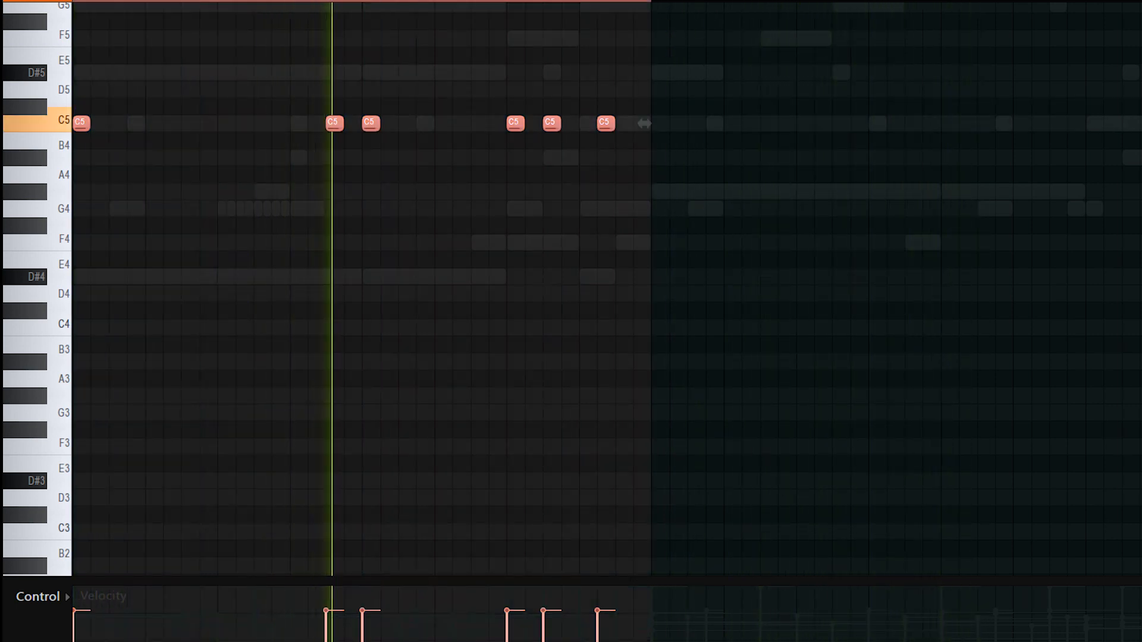
{"action": "key", "text": "ctrl+b"}
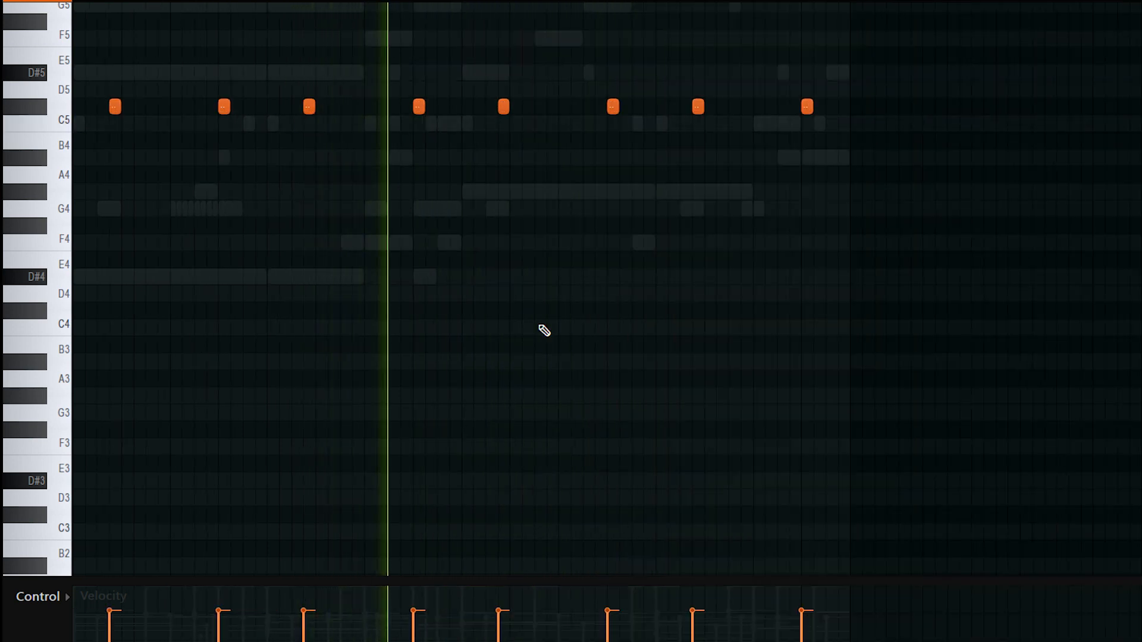
- Draw Perc_9 hits on A4 at step 7 of bars 1 and 2 and at step 15 of bar 2
{"action": "key", "text": "Escape"}
{"action": "right_click", "coordinate": [471, 378]}
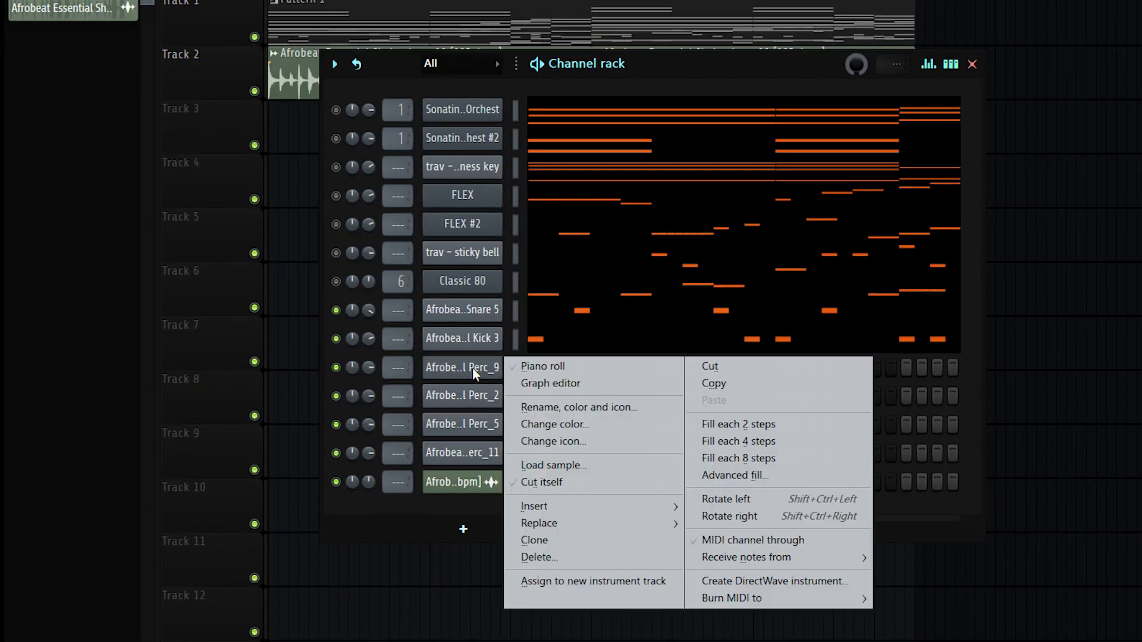
{"action": "left_click", "coordinate": [553, 367]}
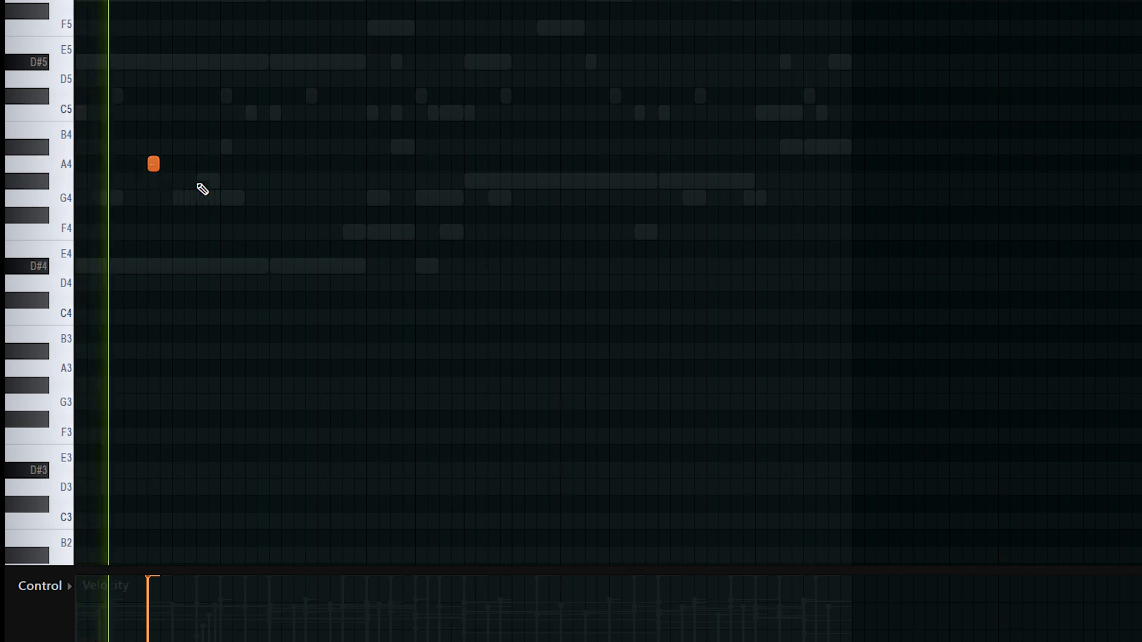
{"action": "left_click", "coordinate": [347, 164]}
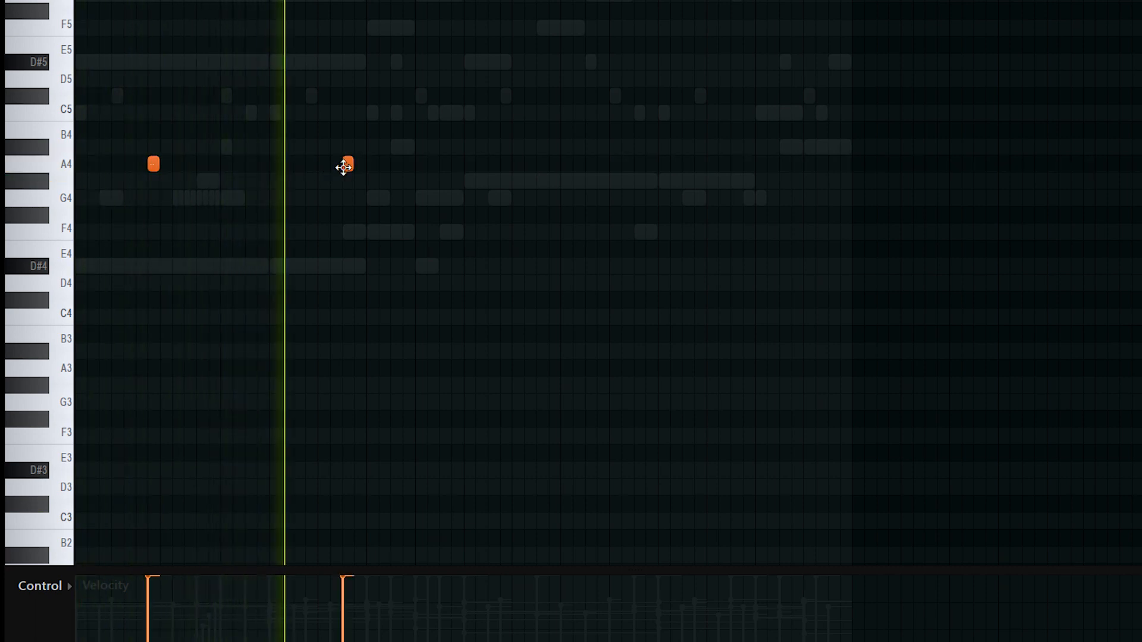
{"action": "left_click", "coordinate": [443, 164]}
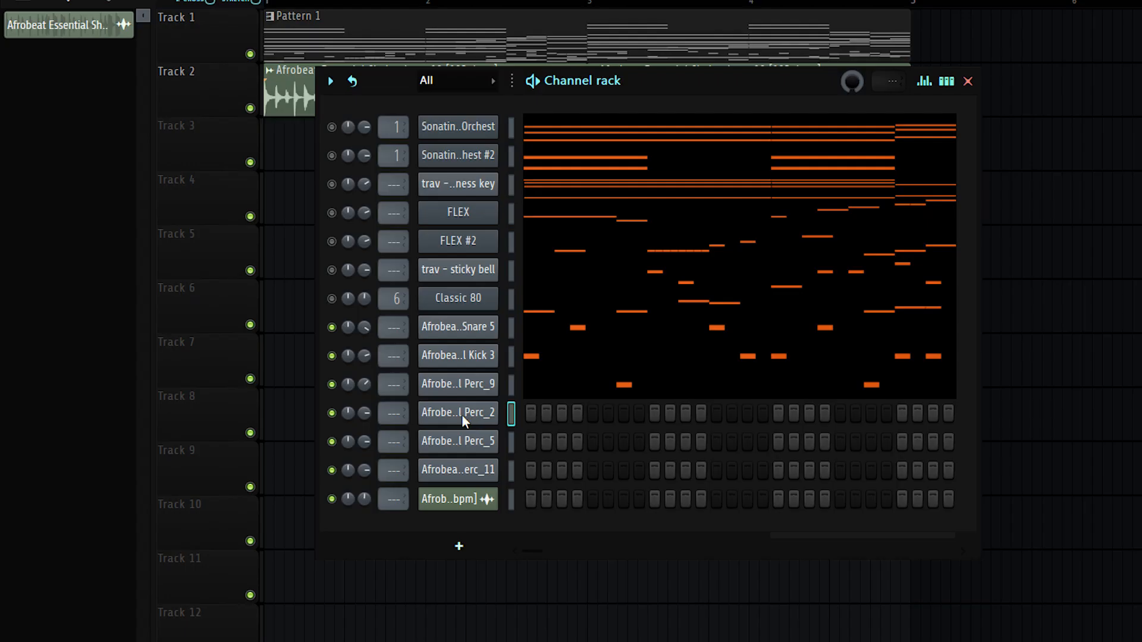
- Place Perc_2 hits on C5 on the fourth beat of bars 2 and 4 during playback
{"action": "right_click", "coordinate": [497, 407]}
{"action": "left_click", "coordinate": [531, 409]}
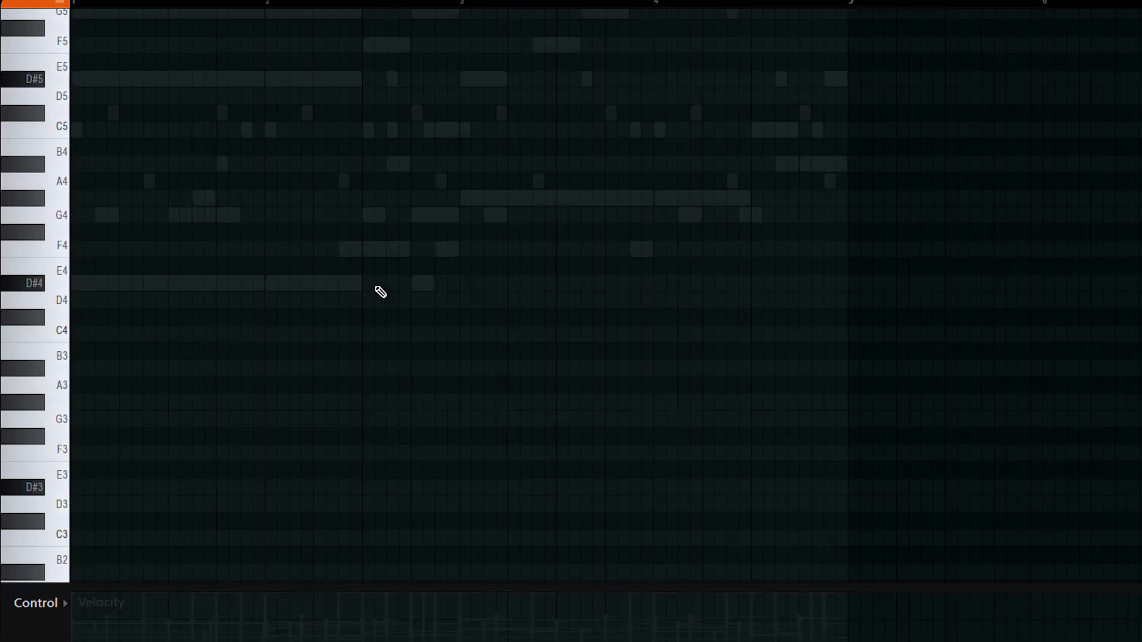
{"action": "scroll", "coordinate": [423, 278], "scroll_direction": "up", "scroll_amount": 1}
{"action": "key", "text": "space"}
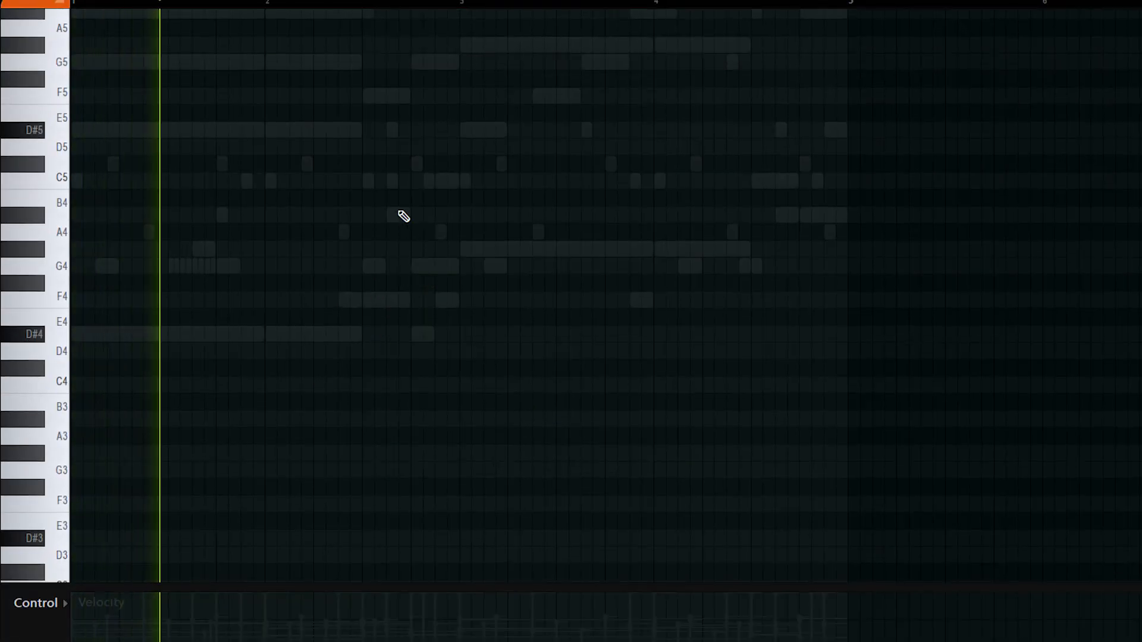
{"action": "left_click", "coordinate": [416, 181]}
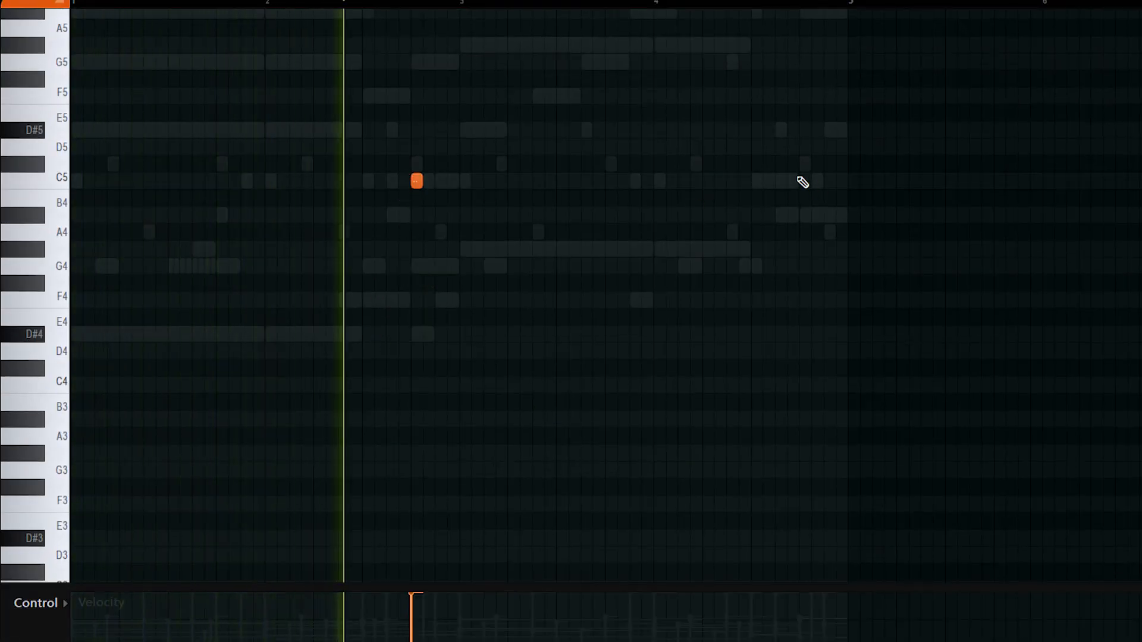
{"action": "left_click", "coordinate": [803, 181]}
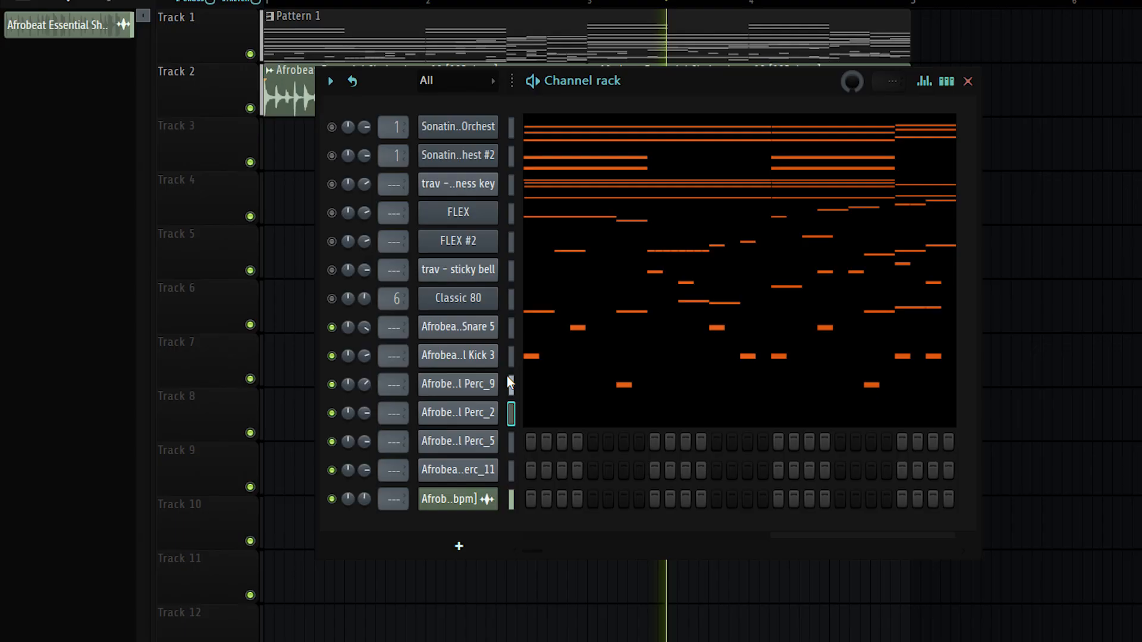
- Add a C#5 Perc_5 hit on step 12 of bar 2, repeat it in bar 4, and raise the Perc_2 hits to A#4
{"action": "right_click", "coordinate": [483, 440]}
{"action": "left_click", "coordinate": [514, 442]}
{"action": "scroll", "coordinate": [333, 333], "scroll_direction": "down", "scroll_amount": 5}
{"action": "key", "text": "space"}
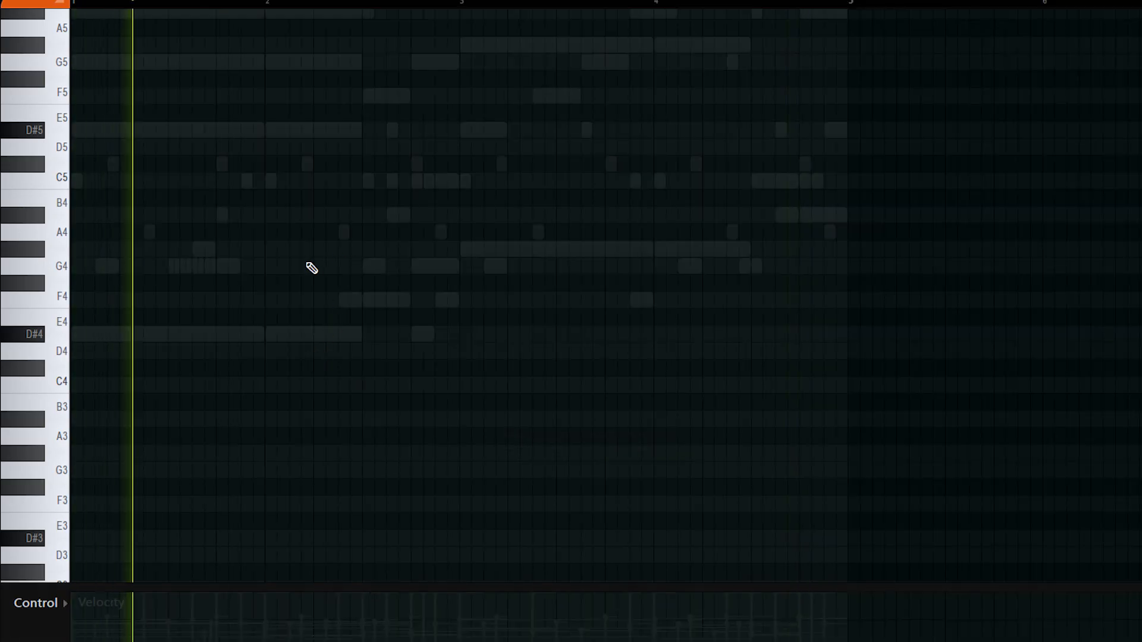
{"action": "scroll", "coordinate": [307, 263], "scroll_direction": "up", "scroll_amount": 2}
{"action": "scroll", "coordinate": [395, 266], "scroll_direction": "up", "scroll_amount": 1}
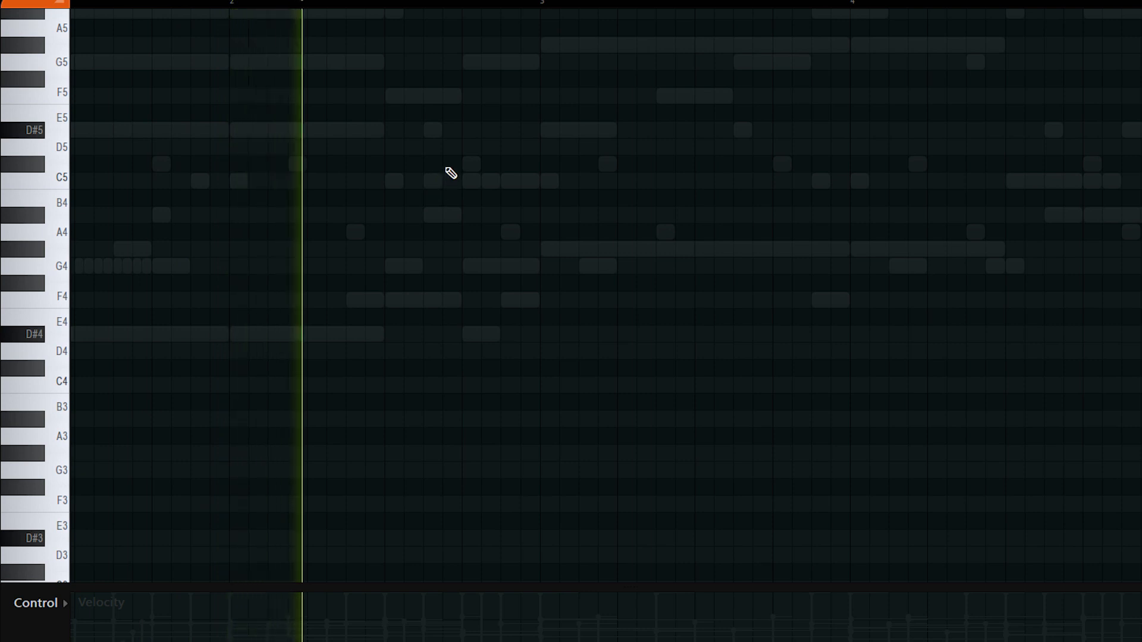
{"action": "left_click", "coordinate": [445, 164]}
{"action": "scroll", "coordinate": [500, 196], "scroll_direction": "down", "scroll_amount": 2}
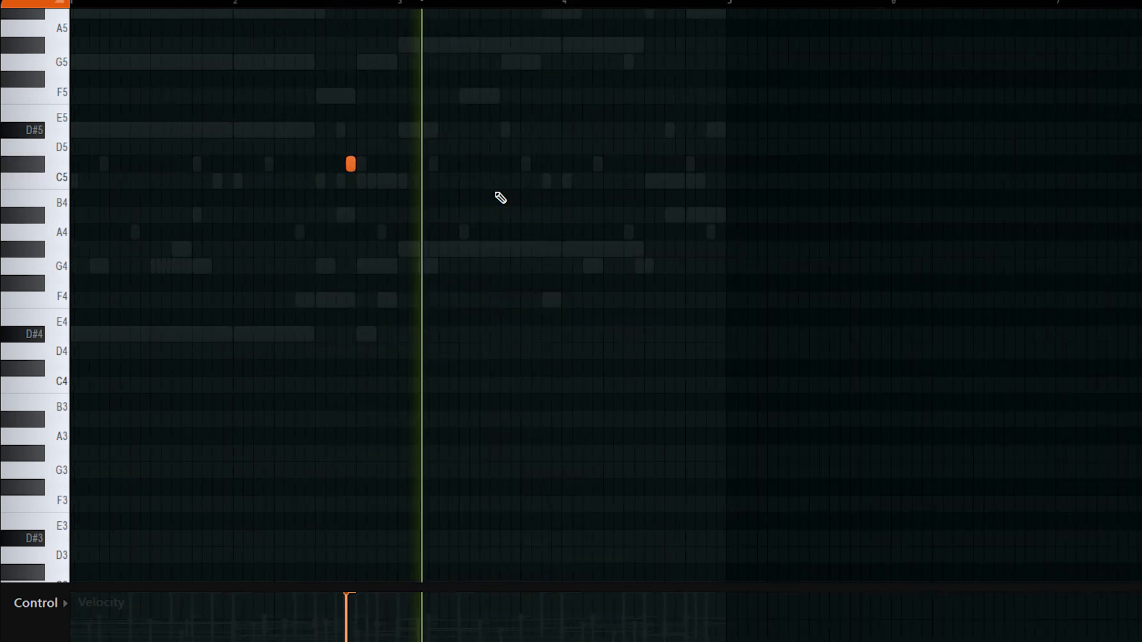
{"action": "left_click_drag", "start_coordinate": [393, 6], "coordinate": [73, 5]}
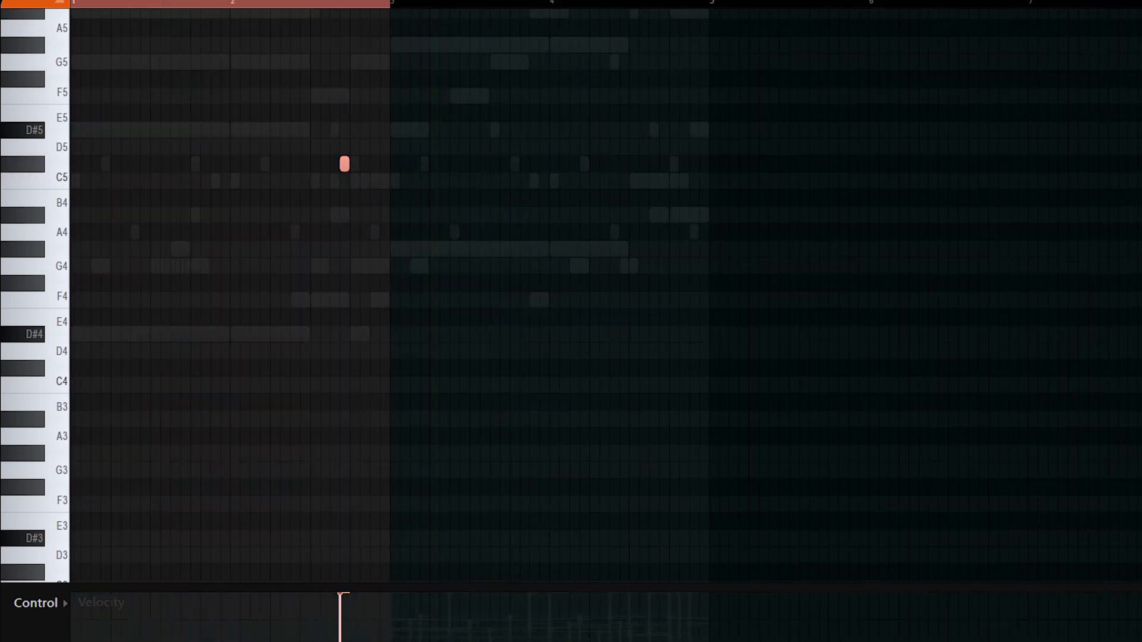
{"action": "key", "text": "ctrl+b"}
{"action": "key", "text": "ctrl+d"}
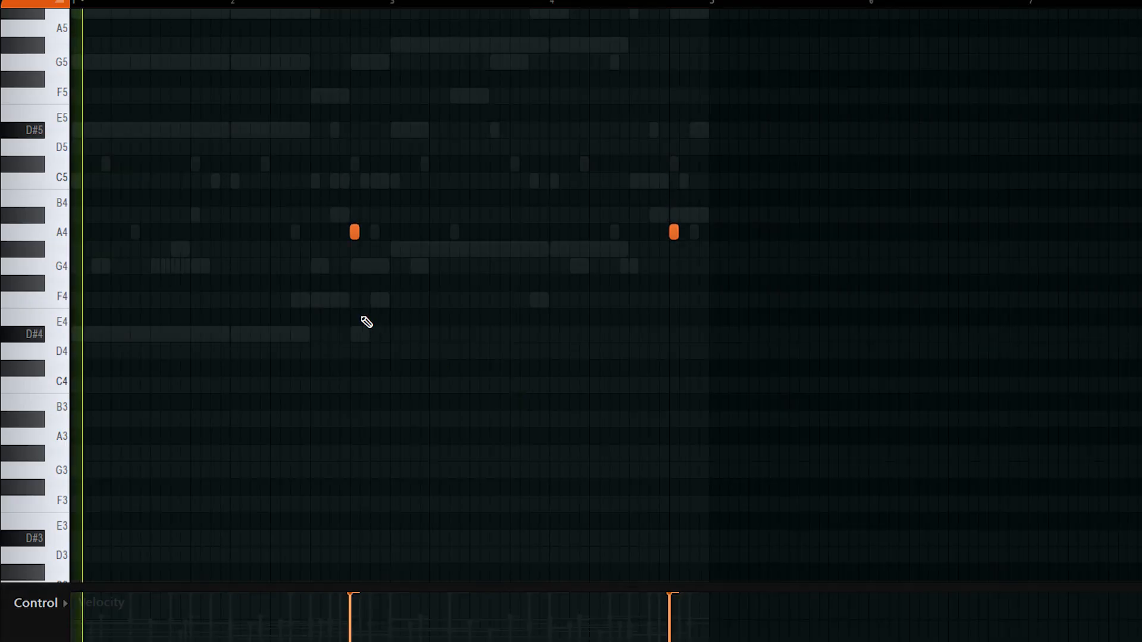
{"action": "key", "text": "shift+Up"}
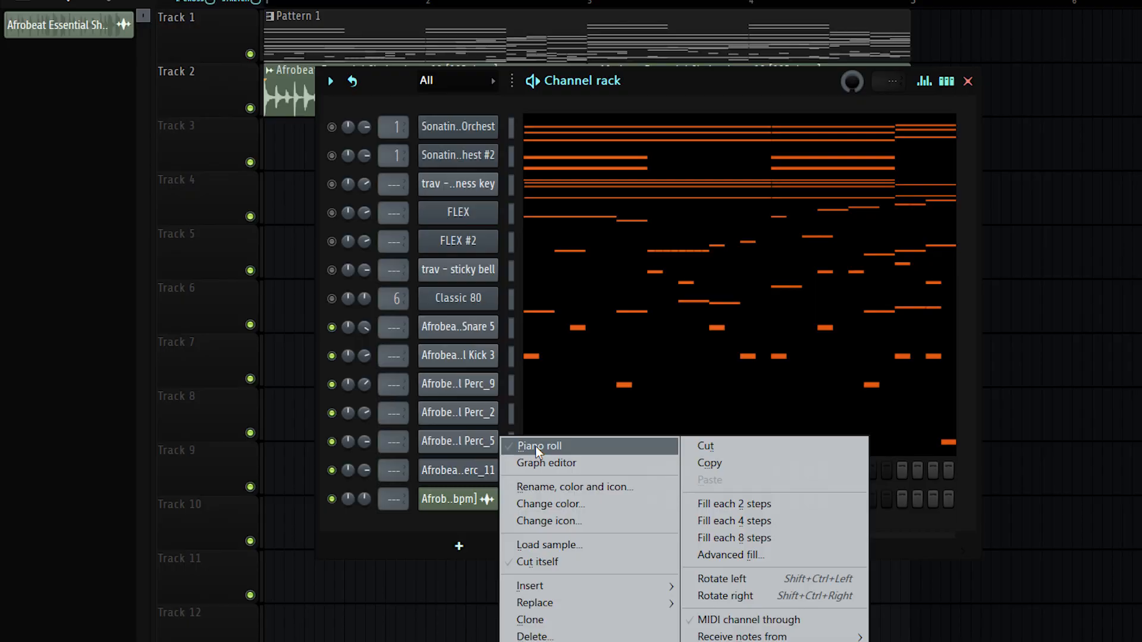
- Place a Perc_11 hit on step 15 of bar 1 and lower it one octave to C4
{"action": "left_click", "coordinate": [535, 446]}
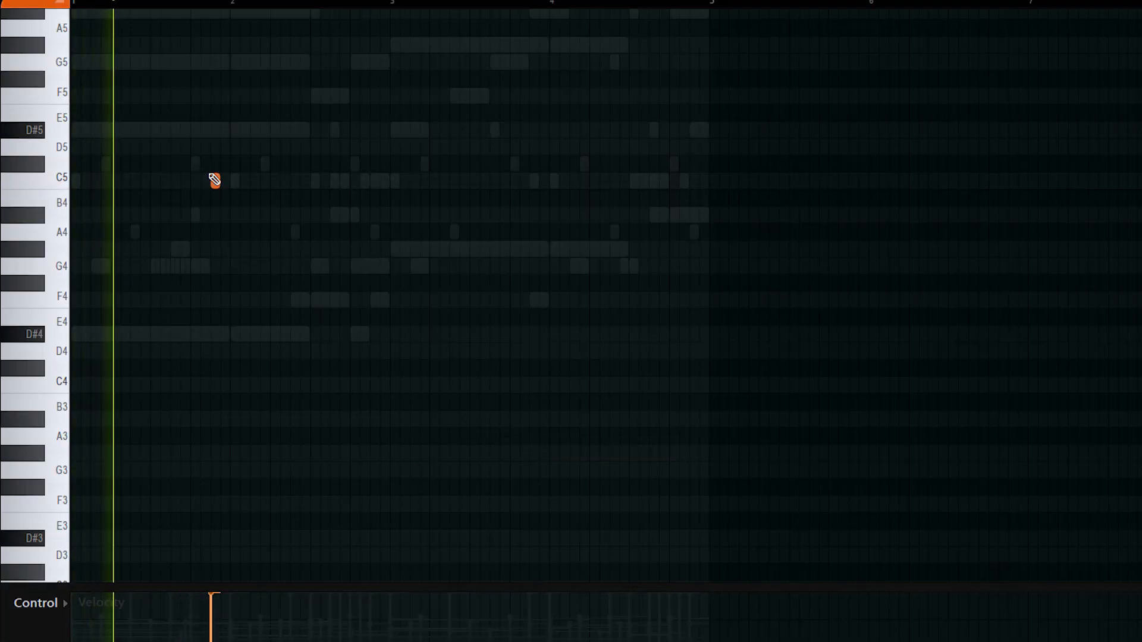
{"action": "key", "text": "ctrl+Down"}
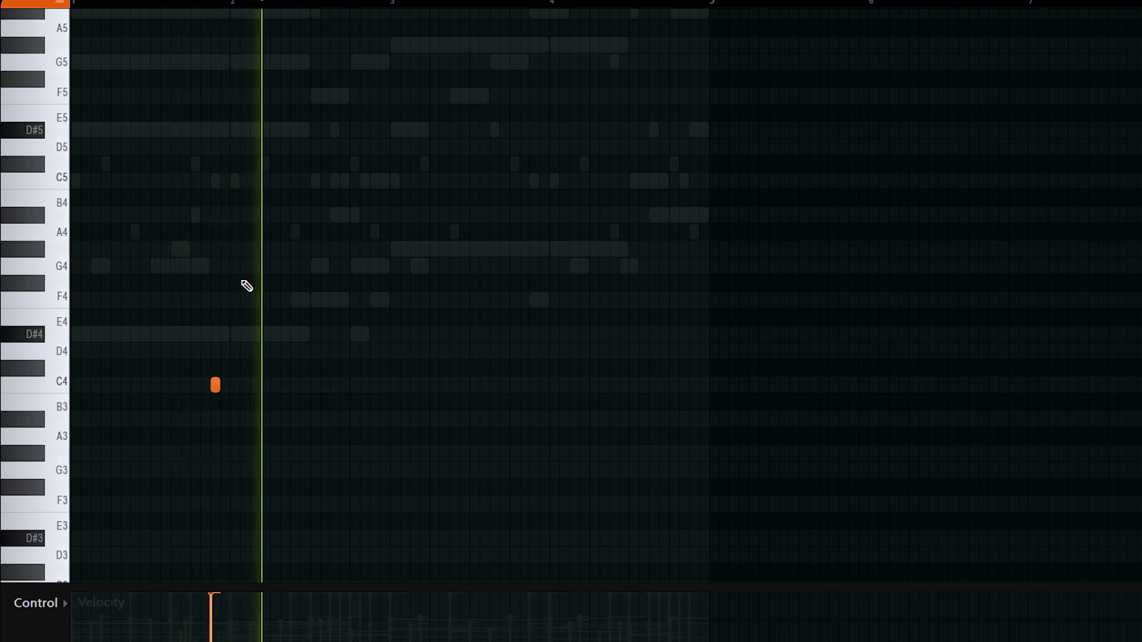
{"action": "key", "text": "space"}
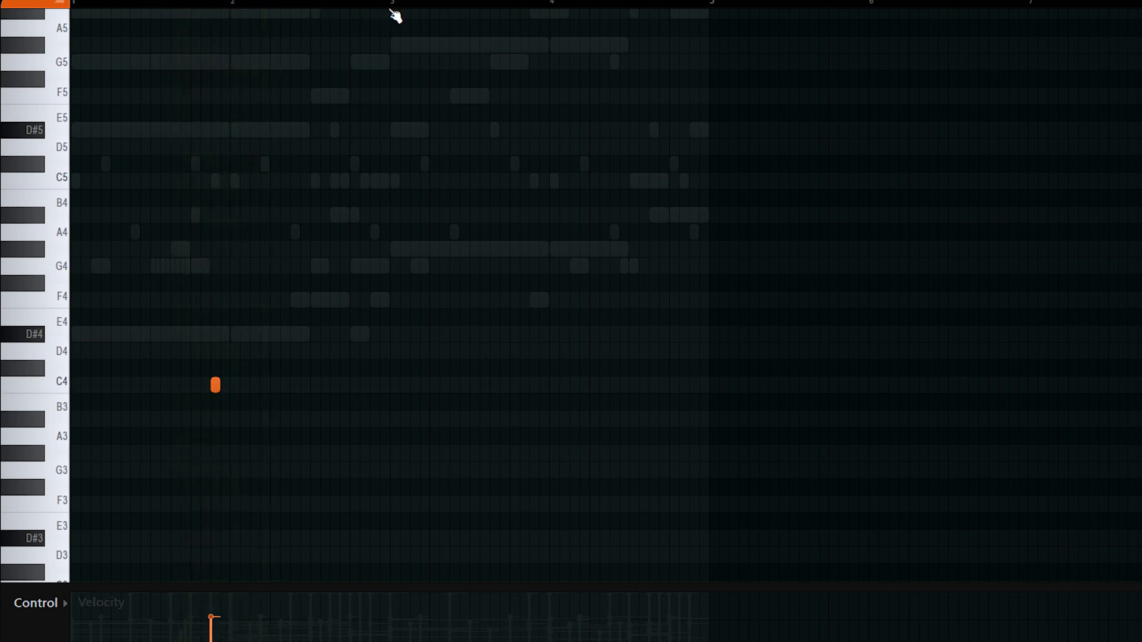
- Duplicate the two-bar Perc_11 pattern into bars 3 and 4 and play it back
{"action": "left_click_drag", "start_coordinate": [391, 9], "coordinate": [71, 4]}
{"action": "key", "text": "ctrl+b"}
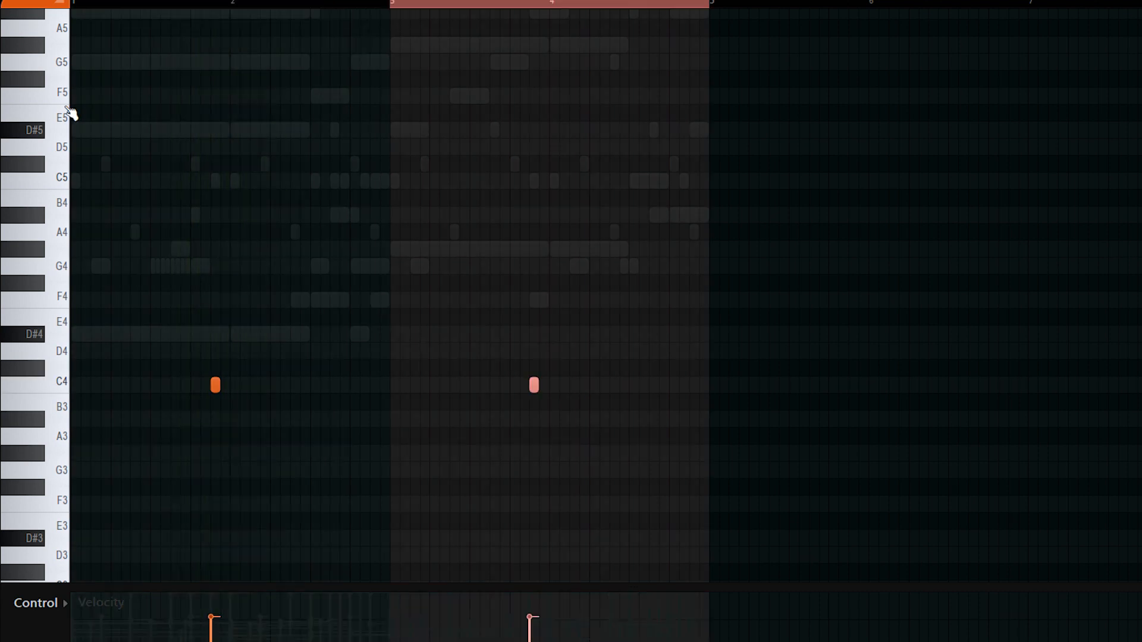
{"action": "key", "text": "ctrl+d"}
{"action": "key", "text": "space"}
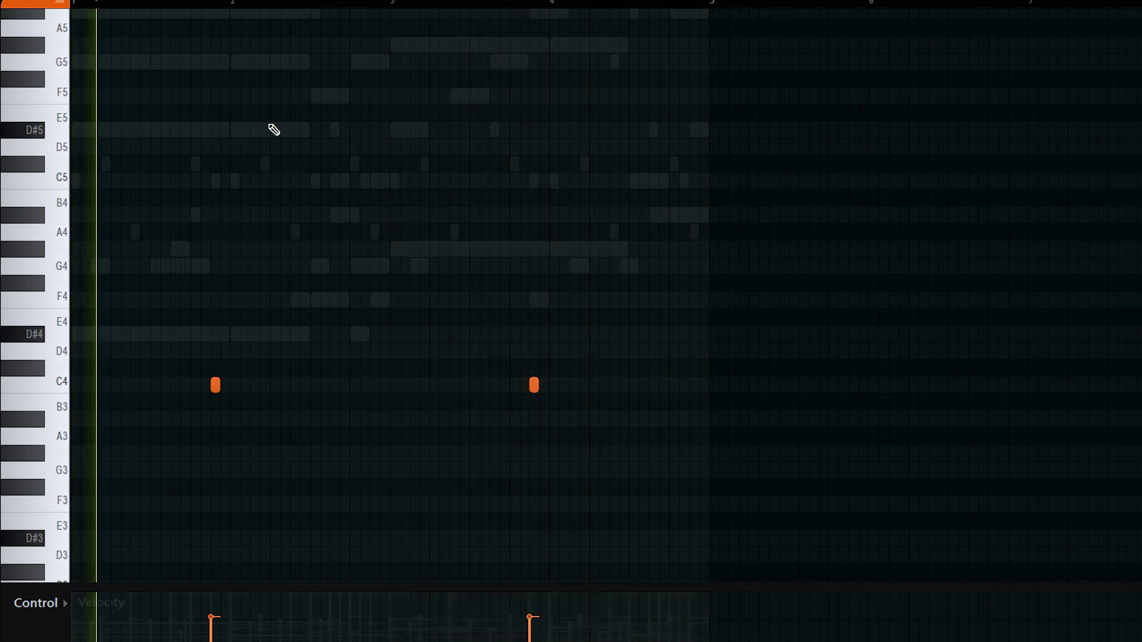
{"action": "key", "text": "Escape"}
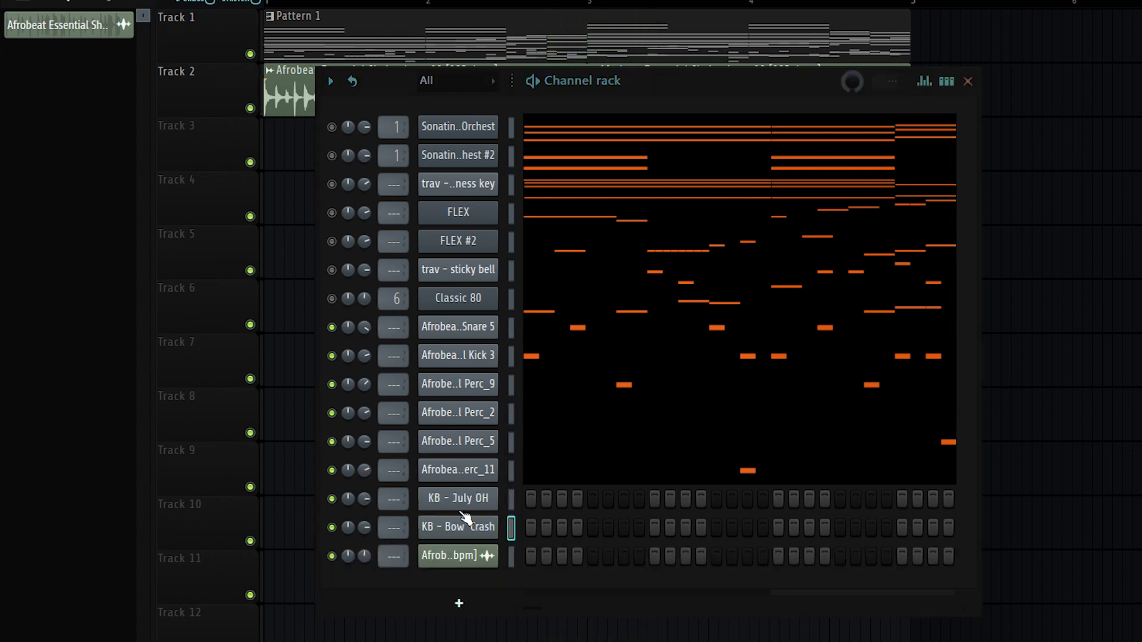
- Check the sample settings of the KB - July OH channel and close them
{"action": "left_click", "coordinate": [459, 502]}
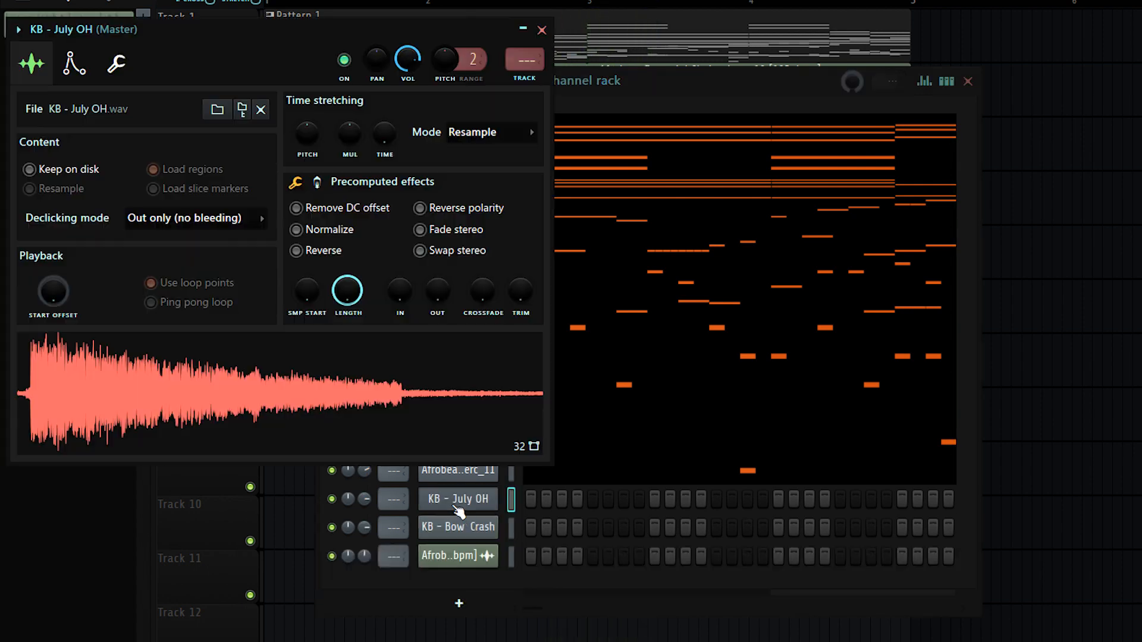
{"action": "left_click", "coordinate": [541, 30]}
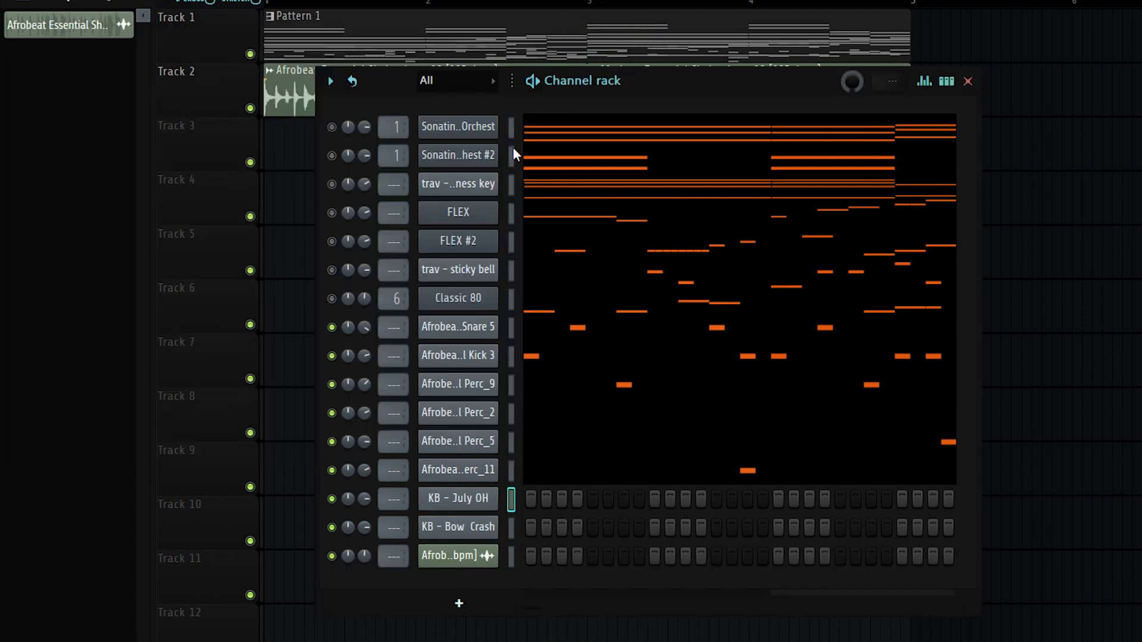
- Check the KB - Bow Crash sample settings, close them, and place a crash hit on the first step
{"action": "left_click", "coordinate": [441, 529]}
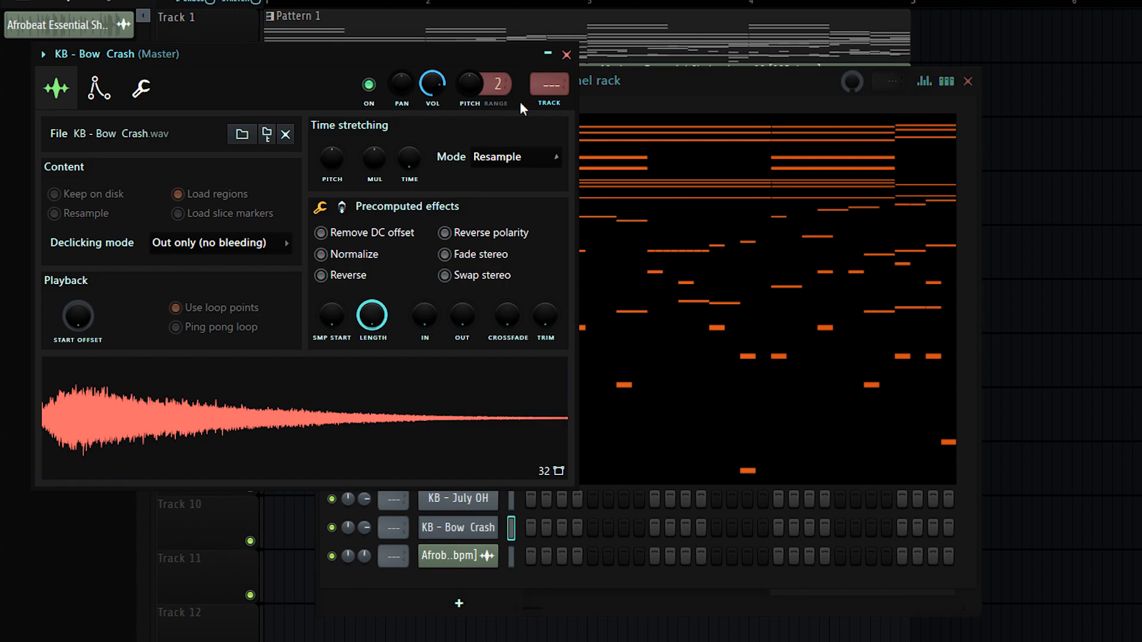
{"action": "left_click", "coordinate": [566, 55]}
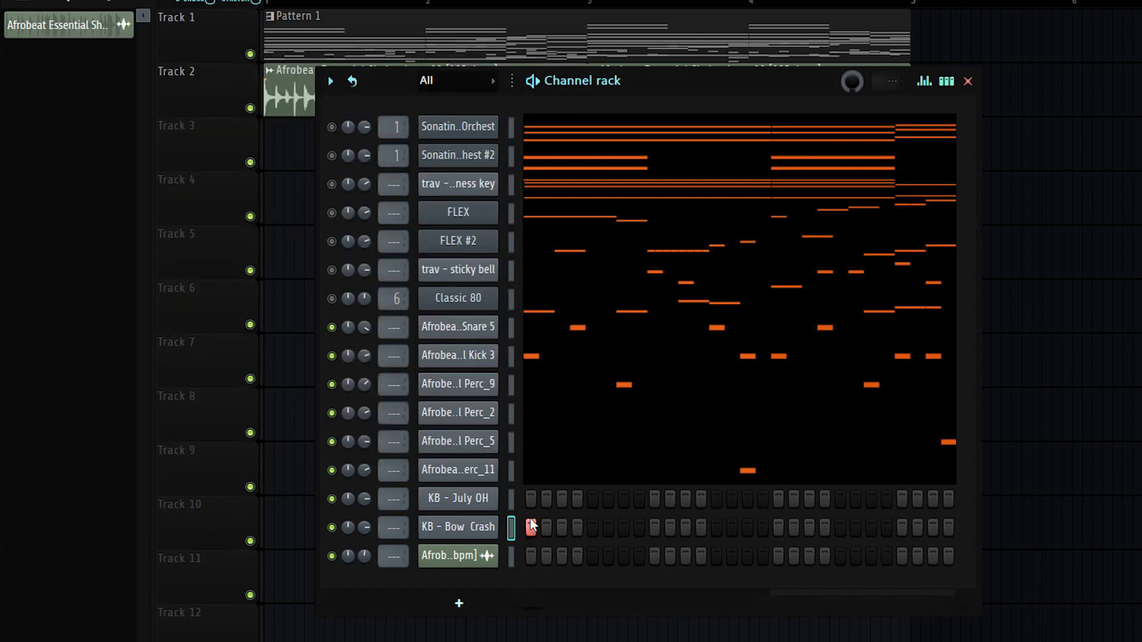
- Place KB - July OH hits at C5 on step 15 of bar 1 and on steps 11 and 15 of bar 2
{"action": "right_click", "coordinate": [530, 519]}
{"action": "left_click", "coordinate": [583, 444]}
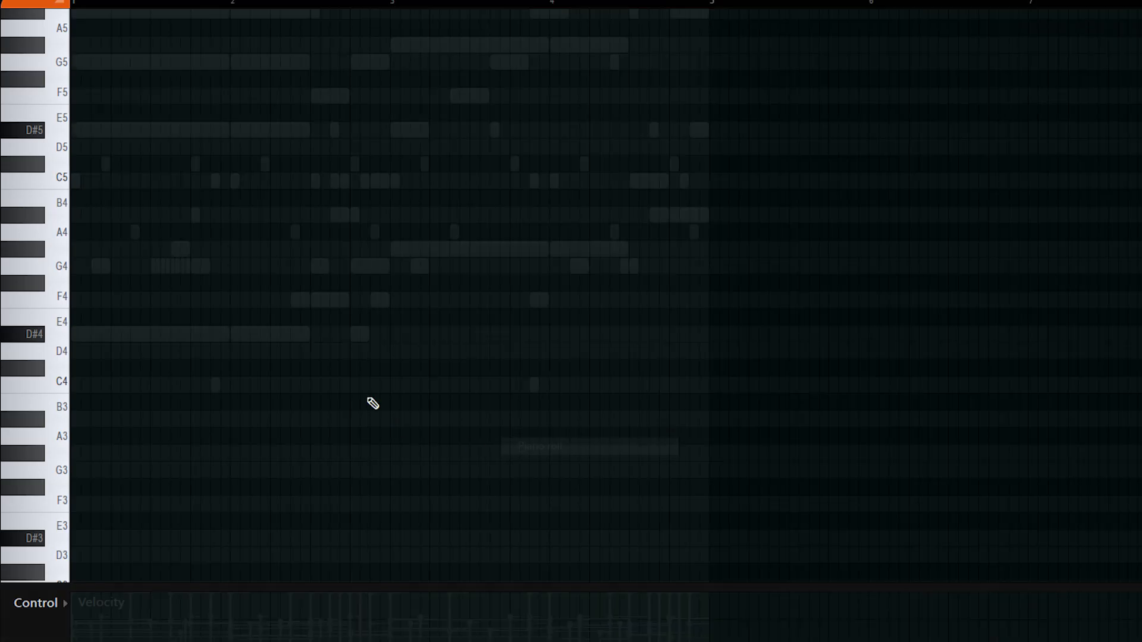
{"action": "scroll", "coordinate": [166, 268], "scroll_direction": "up", "scroll_amount": 3}
{"action": "key", "text": "space"}
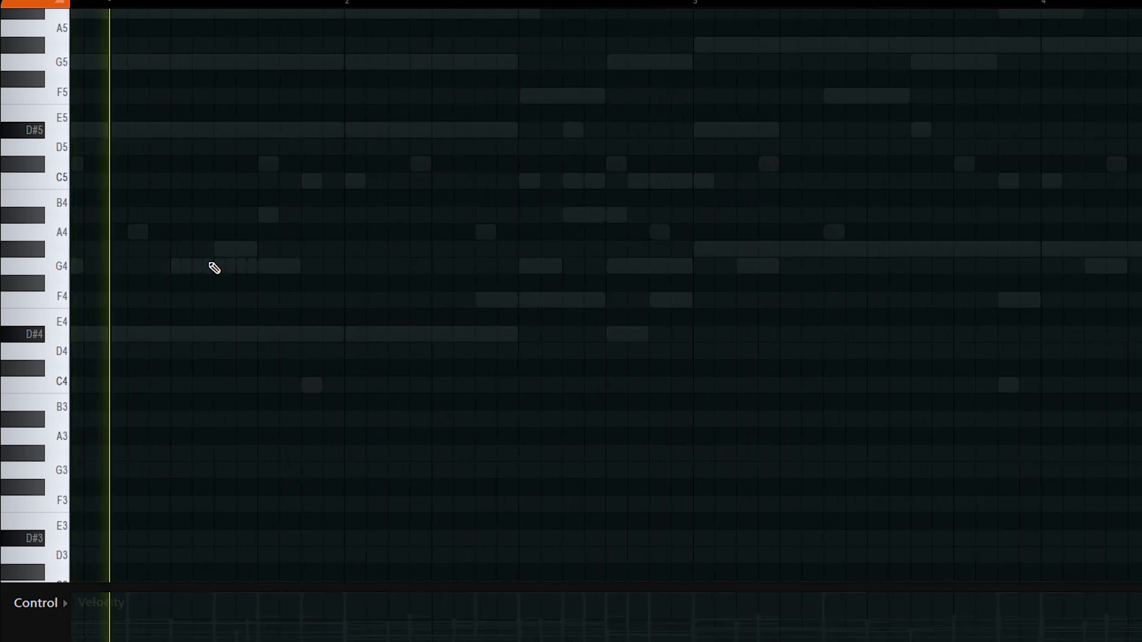
{"action": "left_click", "coordinate": [302, 181]}
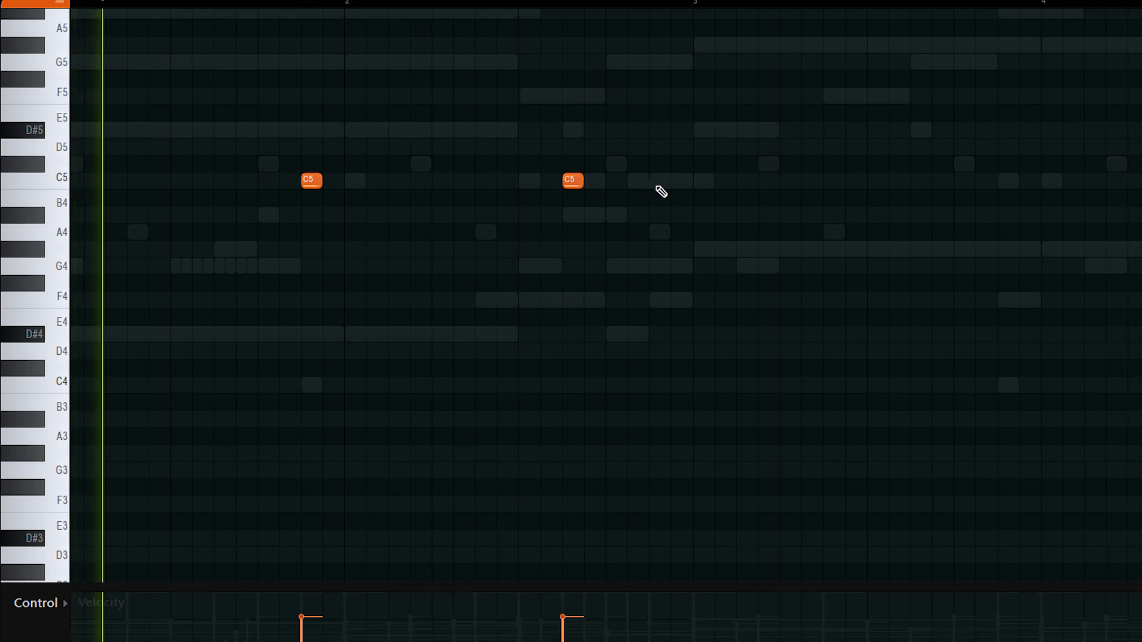
{"action": "left_click", "coordinate": [658, 182]}
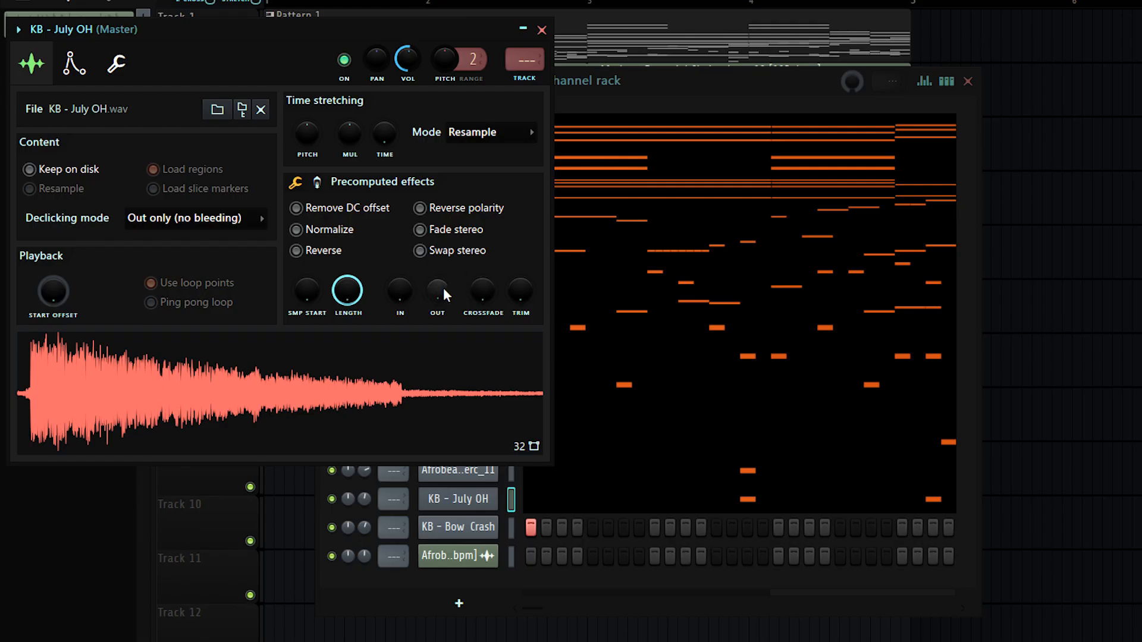
- Add a fade-out to the KB - July OH sample to shorten its tail, play it back and close its settings
{"action": "left_click_drag", "start_coordinate": [443, 287], "coordinate": [444, 272]}
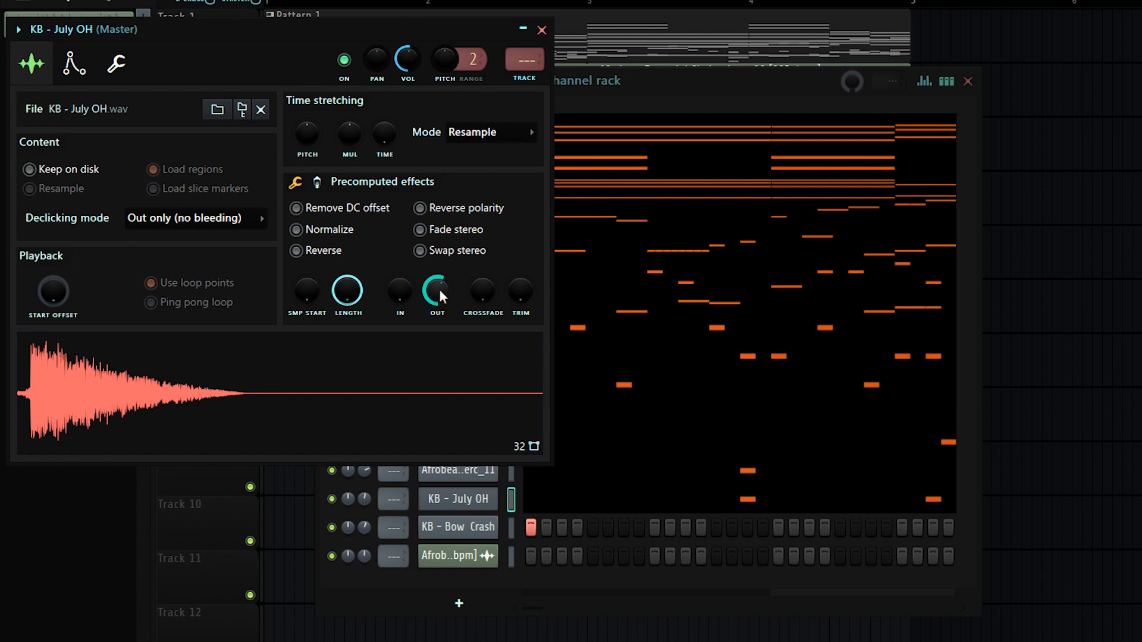
{"action": "key", "text": "space"}
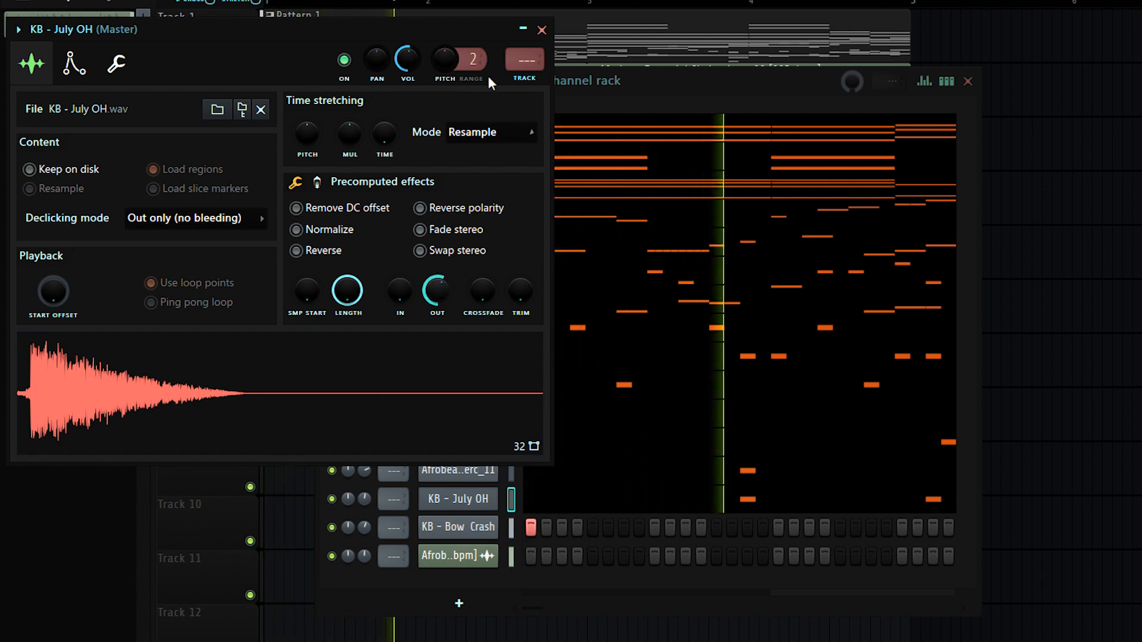
{"action": "left_click", "coordinate": [541, 29]}
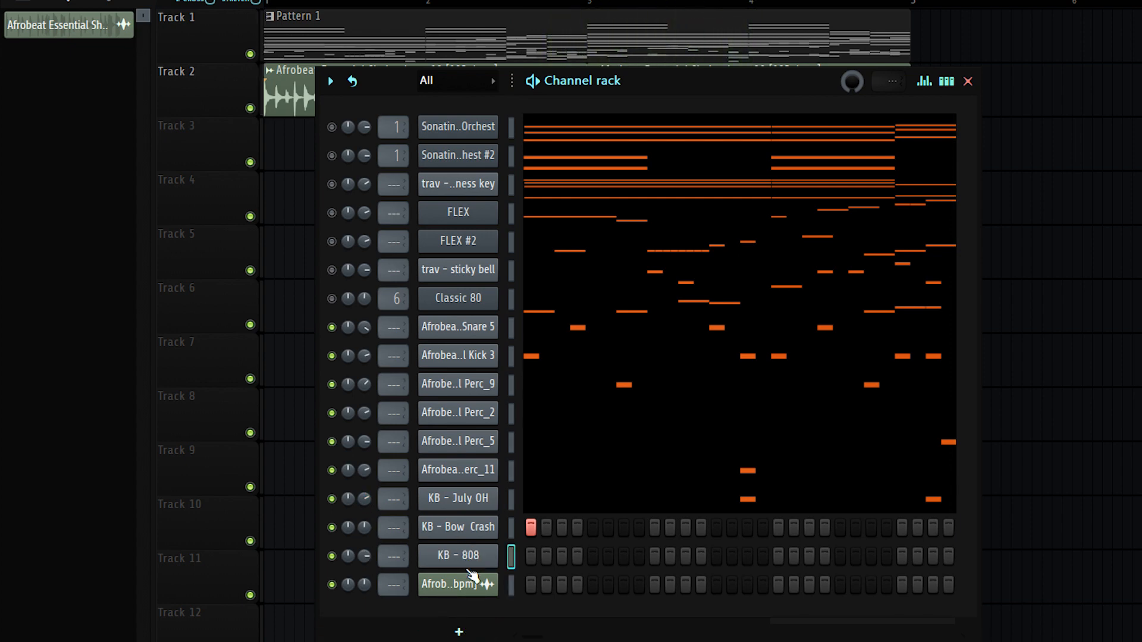
- Enable the KB - 808 volume envelope with full hold and no attack, decay, sustain or release, and close the channel settings
{"action": "left_click", "coordinate": [469, 564]}
{"action": "left_click", "coordinate": [123, 111]}
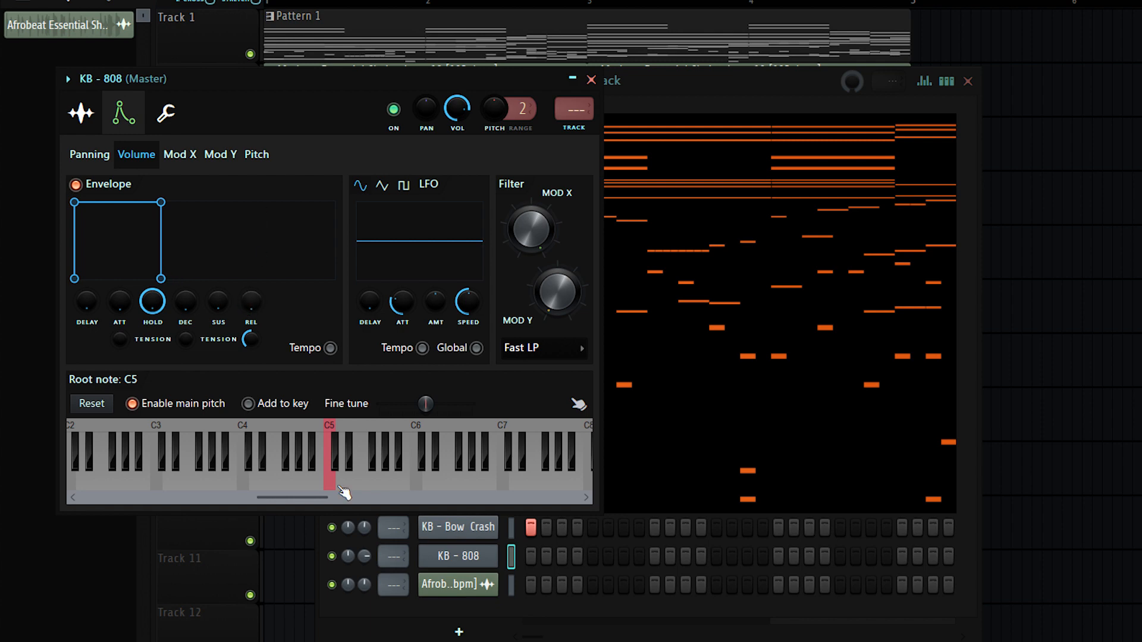
{"action": "key", "text": "Escape"}
{"action": "right_click", "coordinate": [484, 555]}
{"action": "key", "text": "Escape"}
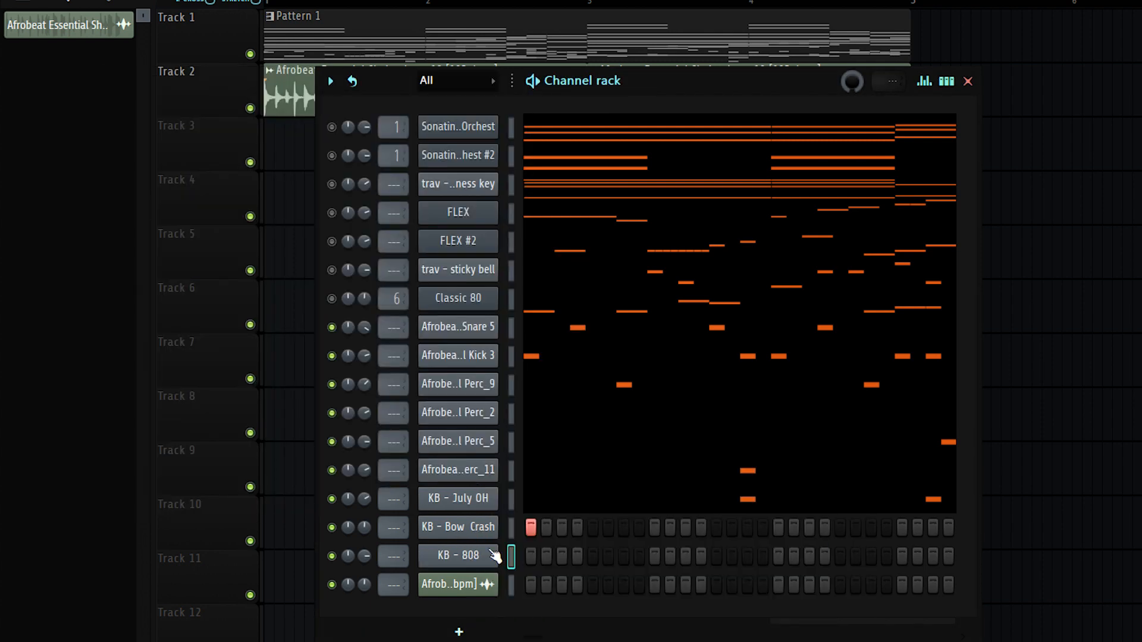
- Write three D#5 notes for KB - 808 in bar 1 on steps 1, 7 and 11, extending the last one to bar 2
{"action": "right_click", "coordinate": [478, 558]}
{"action": "left_click", "coordinate": [569, 445]}
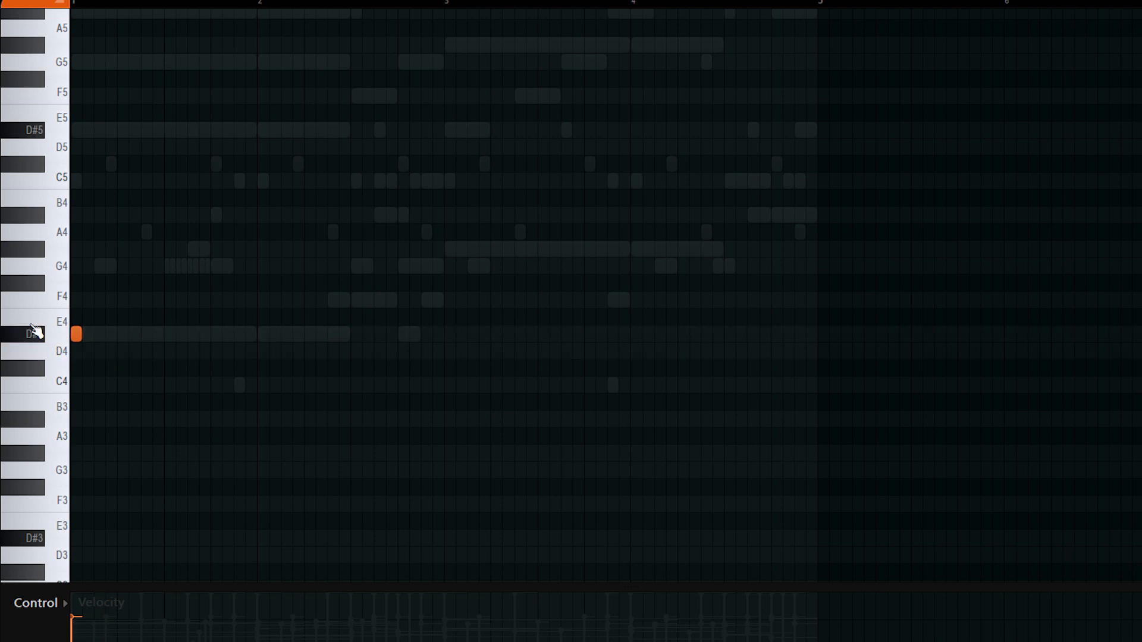
{"action": "key", "text": "space"}
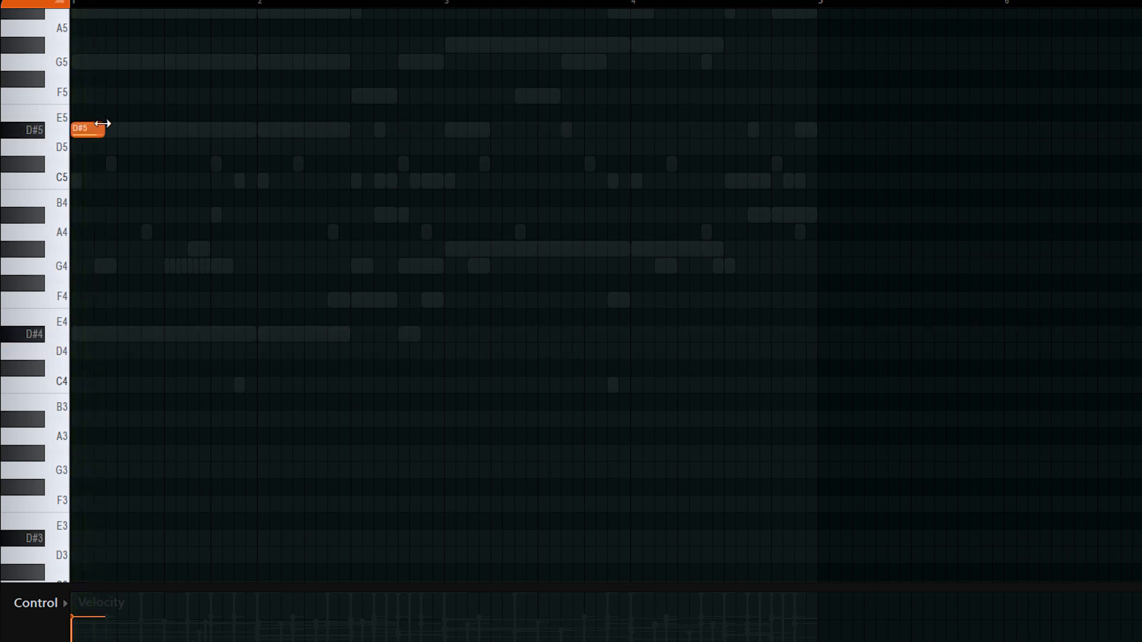
{"action": "left_click", "coordinate": [145, 132]}
{"action": "mouse_move", "coordinate": [184, 130]}
{"action": "left_mouse_down"}
{"action": "mouse_move", "coordinate": [163, 129]}
{"action": "mouse_move", "coordinate": [255, 135]}
{"action": "left_mouse_up"}
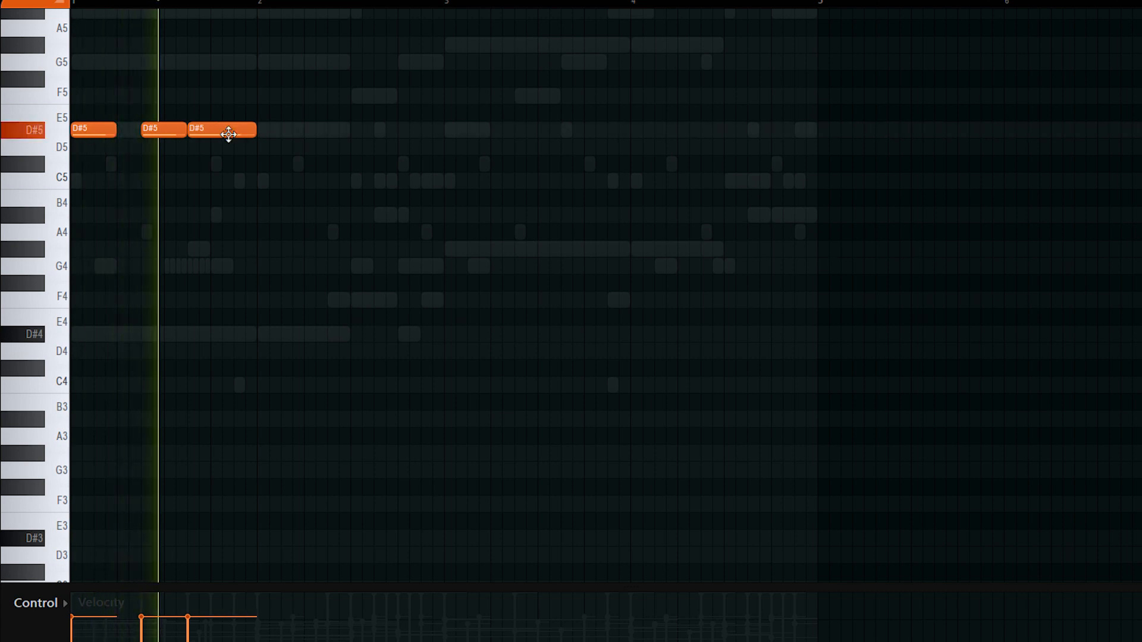
- Raise the middle 808 note of bar 1 to D#6 and lengthen the first D#5 note up to its start
{"action": "left_click_drag", "start_coordinate": [168, 106], "coordinate": [170, 171]}
{"action": "scroll", "coordinate": [197, 148], "scroll_direction": "up", "scroll_amount": 4}
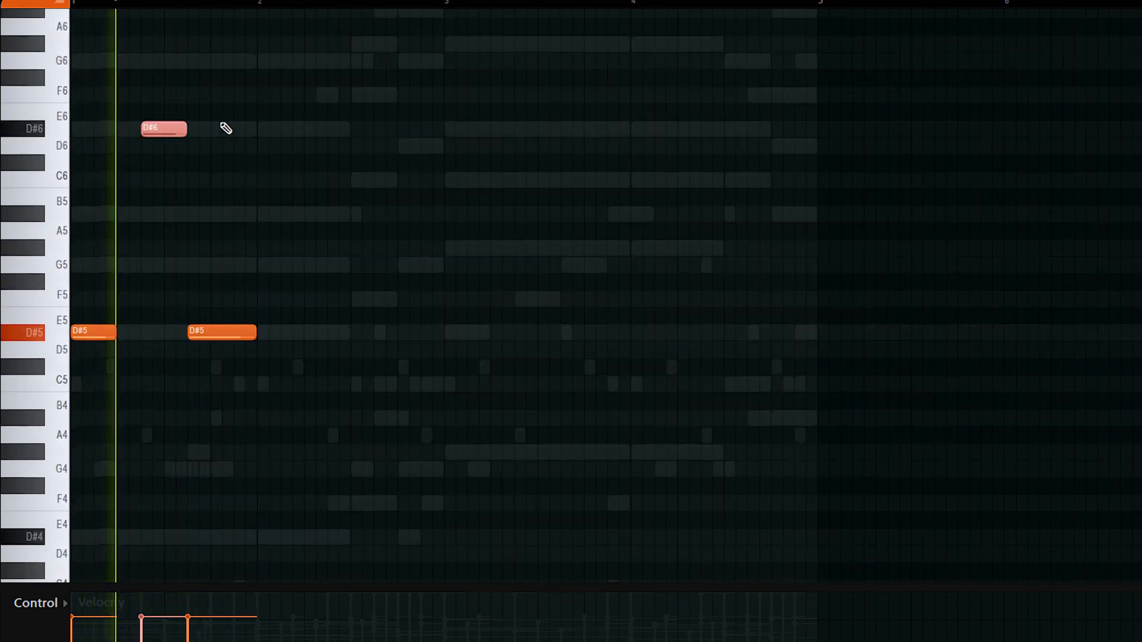
{"action": "left_click_drag", "start_coordinate": [117, 334], "coordinate": [144, 333]}
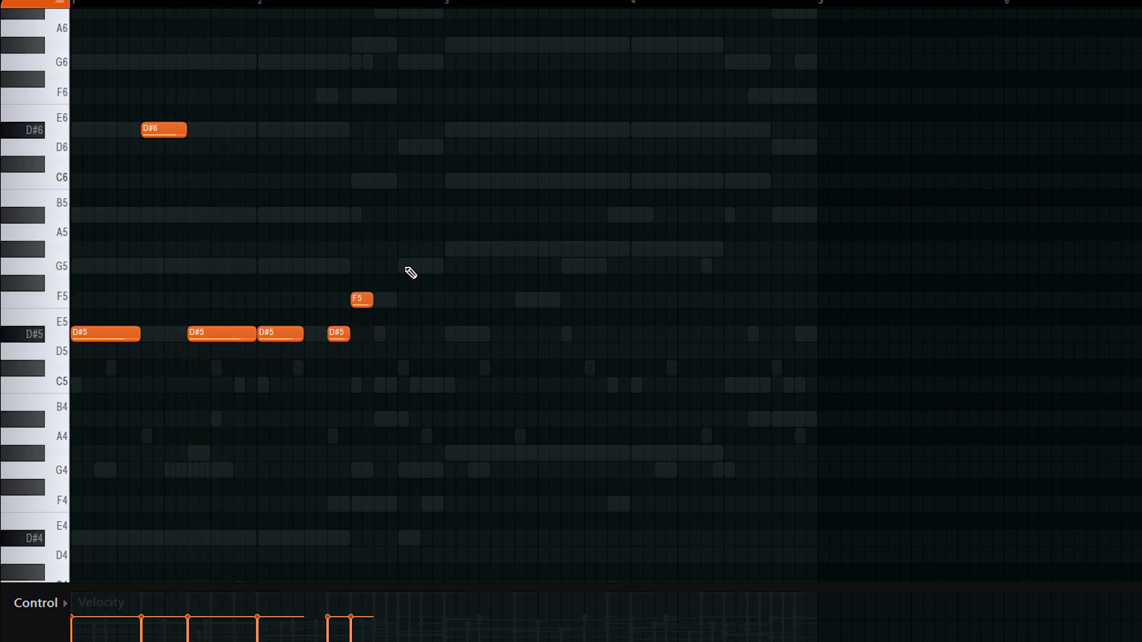
- Complete bar 2 of the 808 line with D#5 notes on steps 1 and 7, F5 on step 11 and G5 on step 14
{"action": "left_click_drag", "start_coordinate": [396, 270], "coordinate": [408, 269]}
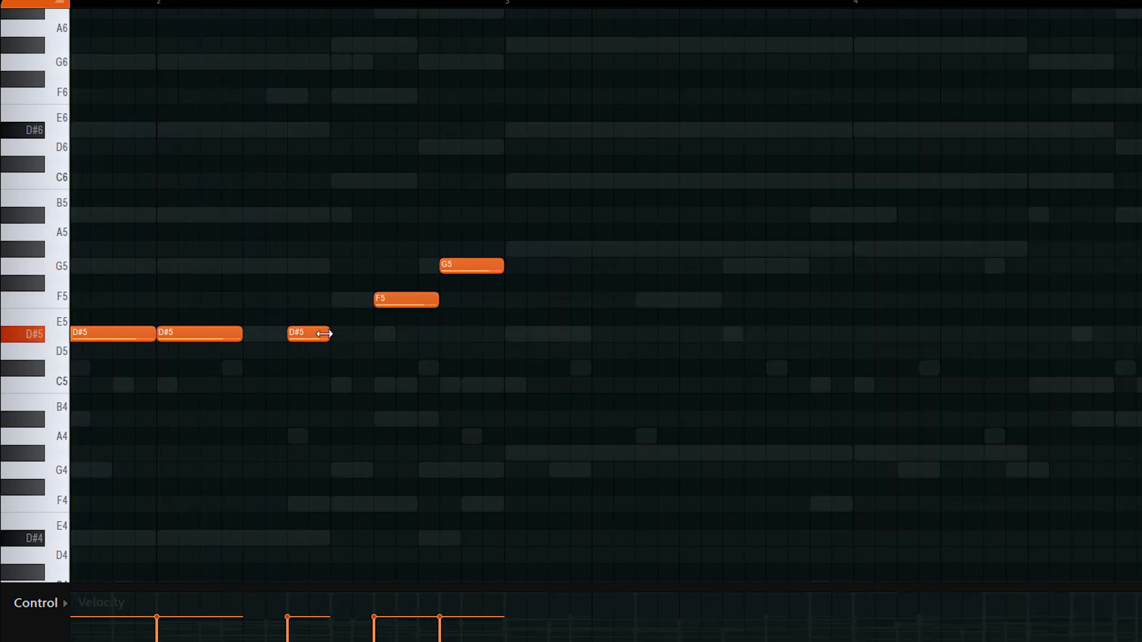
{"action": "key", "text": "space"}
{"action": "left_click_drag", "start_coordinate": [237, 331], "coordinate": [273, 339]}
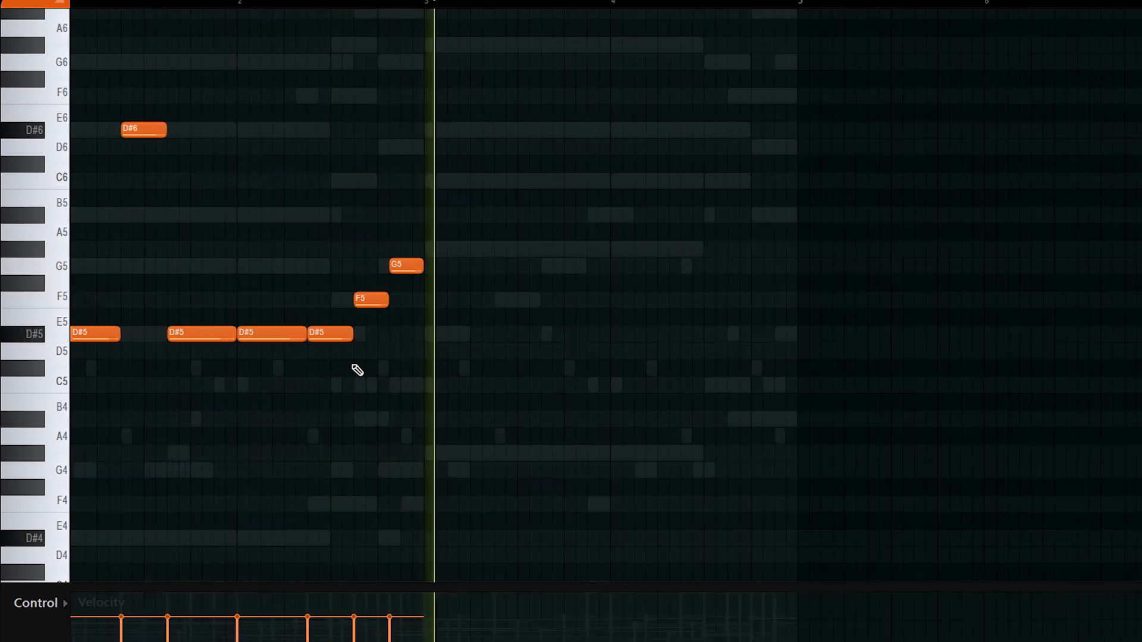
- Duplicate the two-bar 808 line into bars 3 and 4, transpose the copy up to G#5, and lower its high note an octave
{"action": "key", "text": "ctrl+b"}
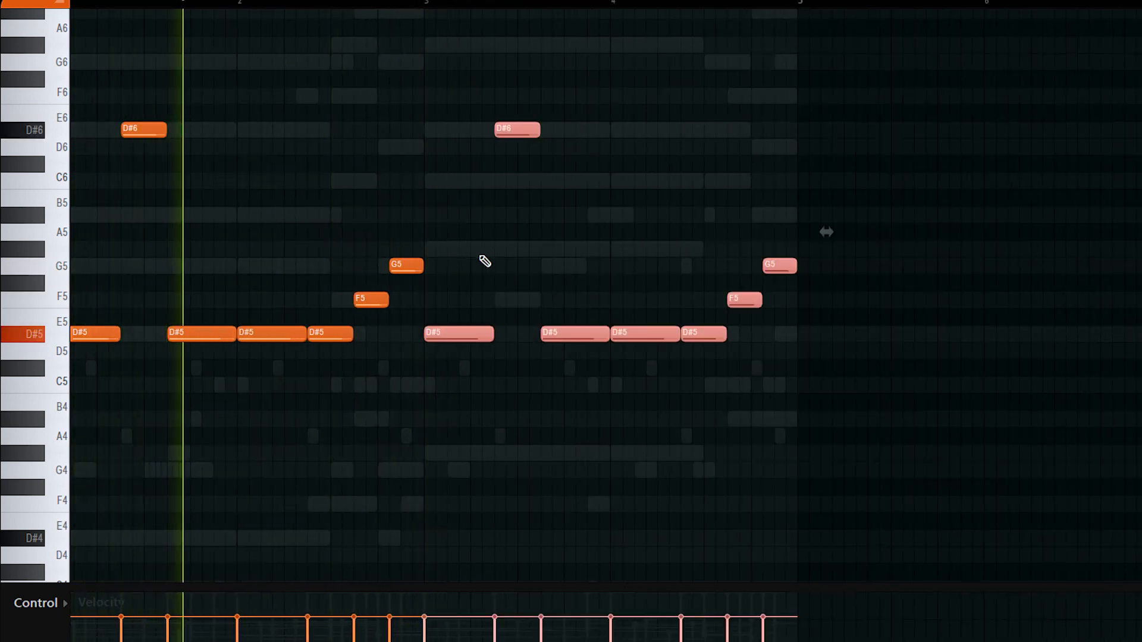
{"action": "left_click_drag", "start_coordinate": [453, 336], "coordinate": [449, 256]}
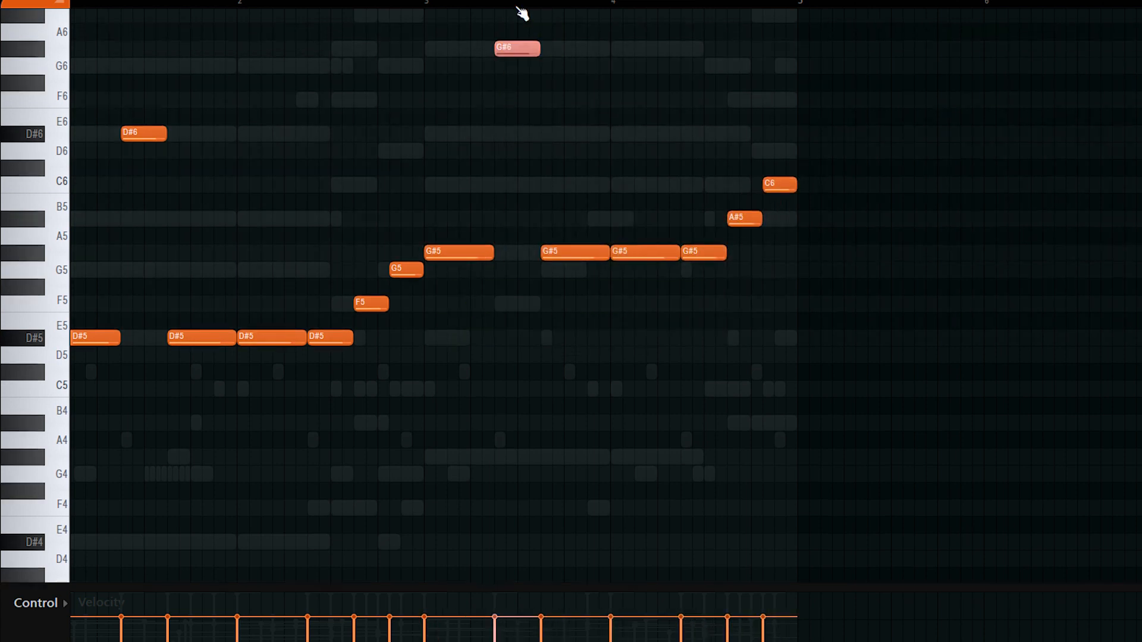
{"action": "key", "text": "ctrl+Down"}
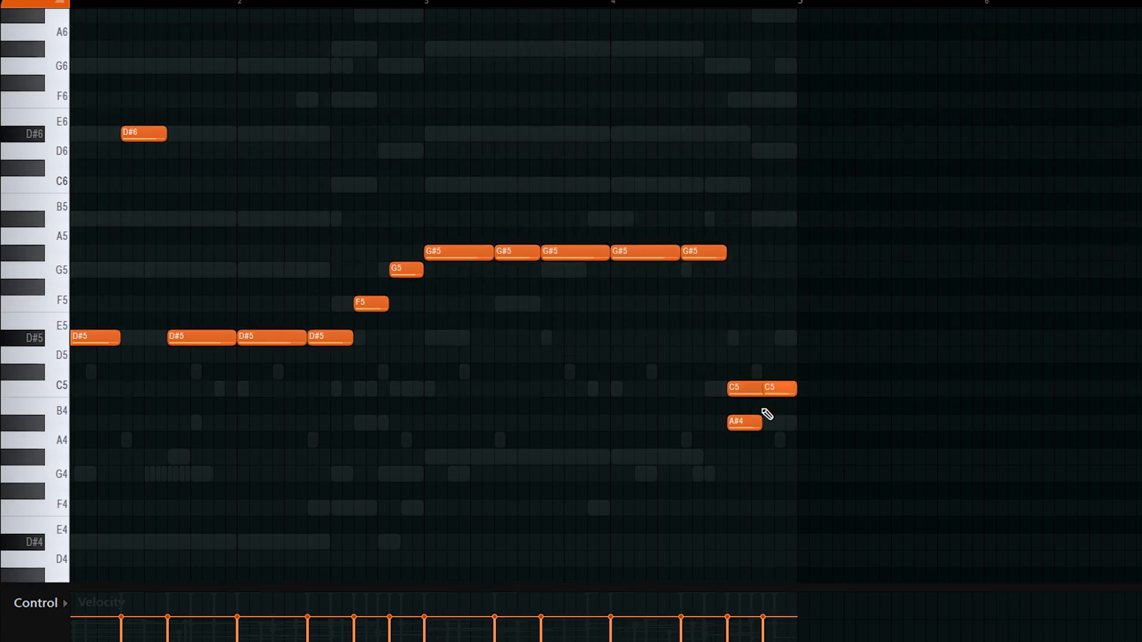
- Change the last two 808 notes of bar 4 to C6 and A#5 and play the bass line back
{"action": "scroll", "coordinate": [732, 415], "scroll_direction": "up", "scroll_amount": 2}
{"action": "left_click_drag", "start_coordinate": [740, 423], "coordinate": [738, 389]}
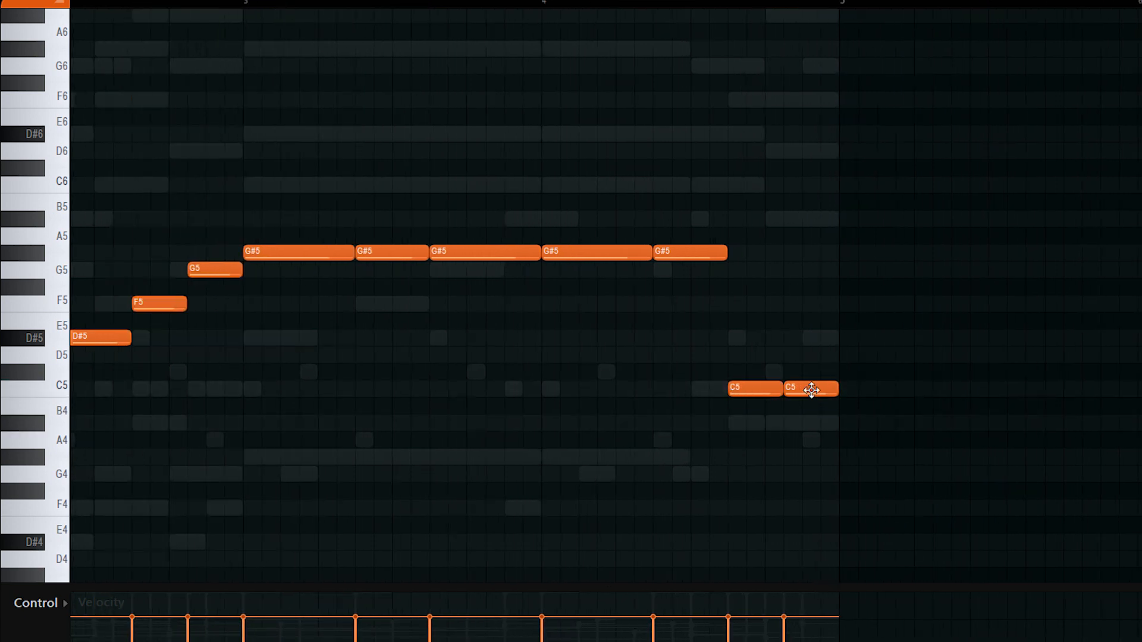
{"action": "left_click_drag", "start_coordinate": [811, 389], "coordinate": [811, 427]}
{"action": "left_click_drag", "start_coordinate": [748, 387], "coordinate": [811, 451]}
{"action": "key", "text": "ctrl+Up"}
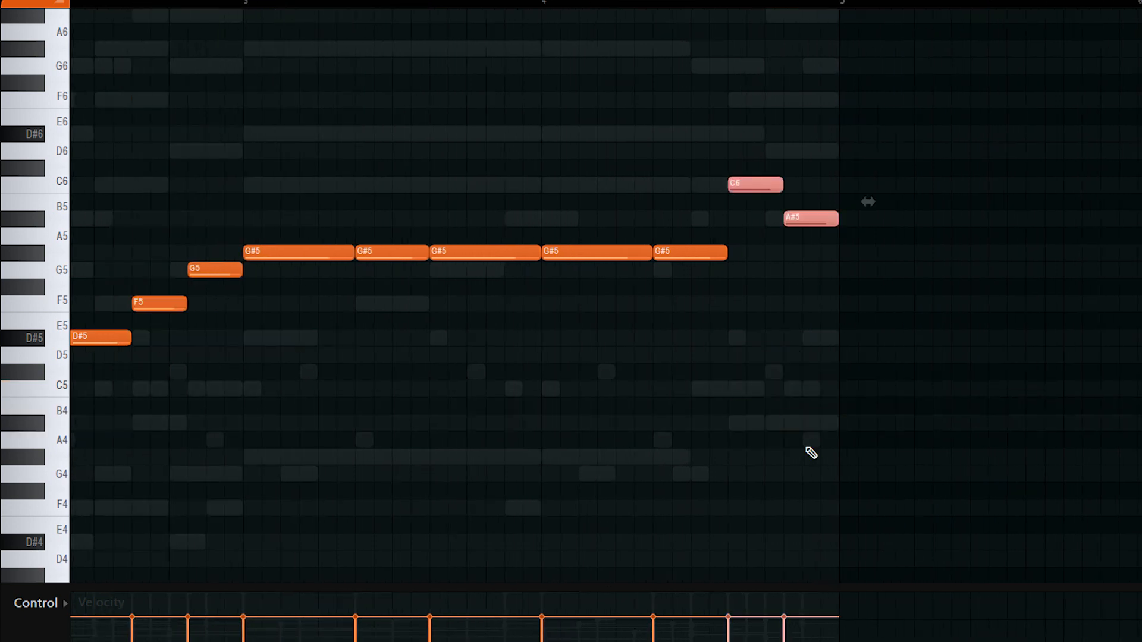
{"action": "scroll", "coordinate": [864, 467], "scroll_direction": "down", "scroll_amount": 2}
{"action": "left_click", "coordinate": [656, 427], "text": "ctrl"}
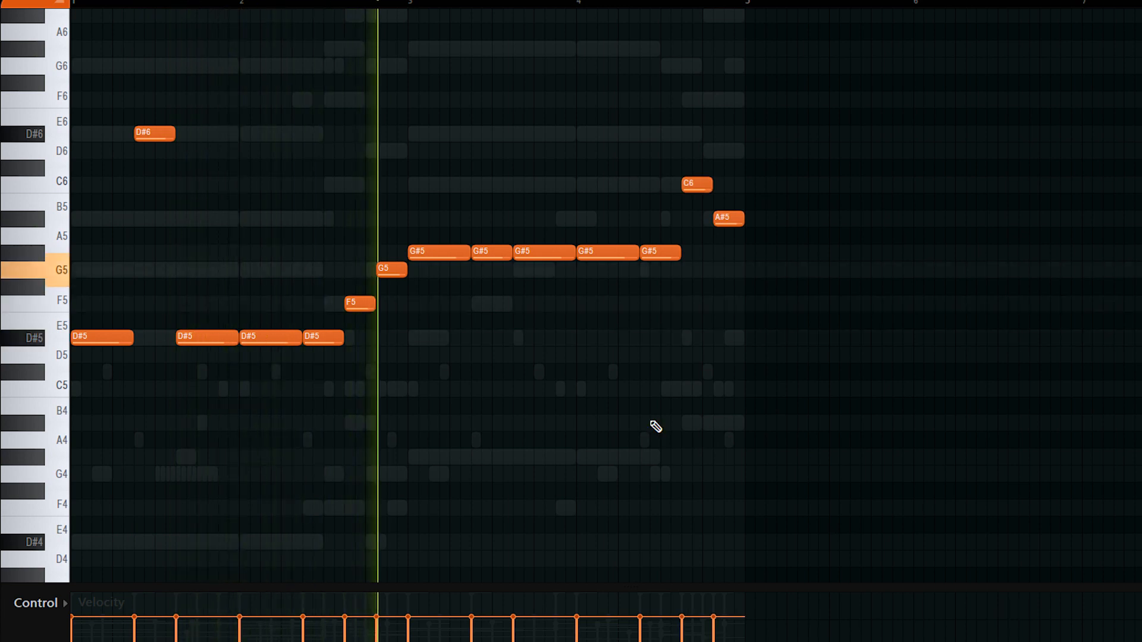
{"action": "key", "text": "Escape"}
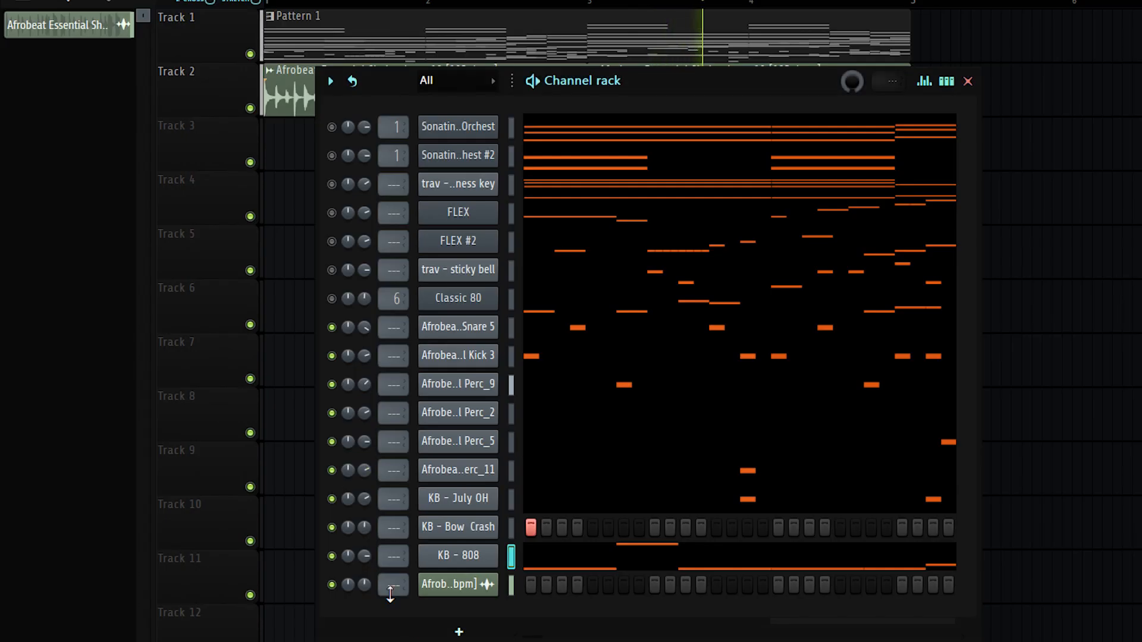
{"action": "left_click", "coordinate": [559, 556]}
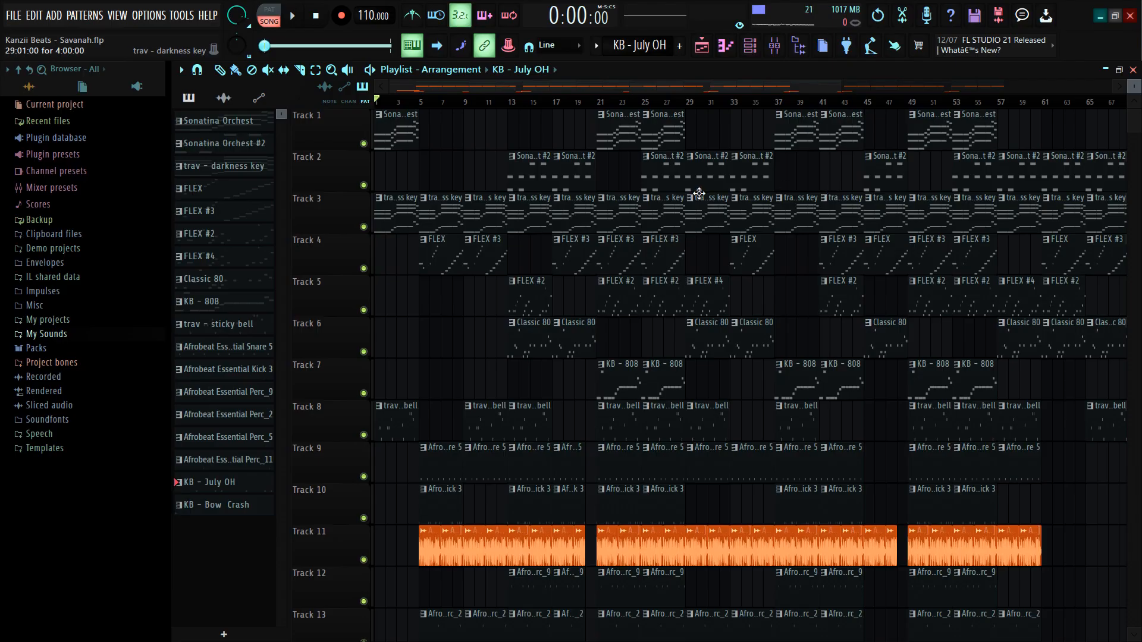
- Play the full song arrangement from the start and look over its playlist tracks
{"action": "key", "text": "space"}
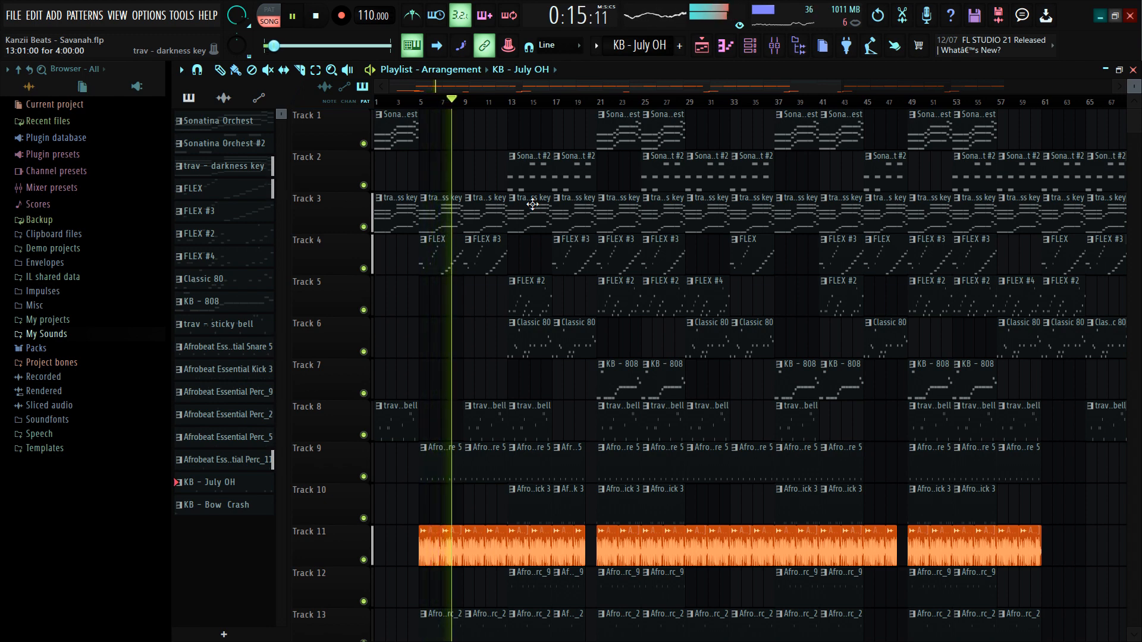
{"action": "scroll", "coordinate": [533, 205], "scroll_direction": "down", "scroll_amount": 12}
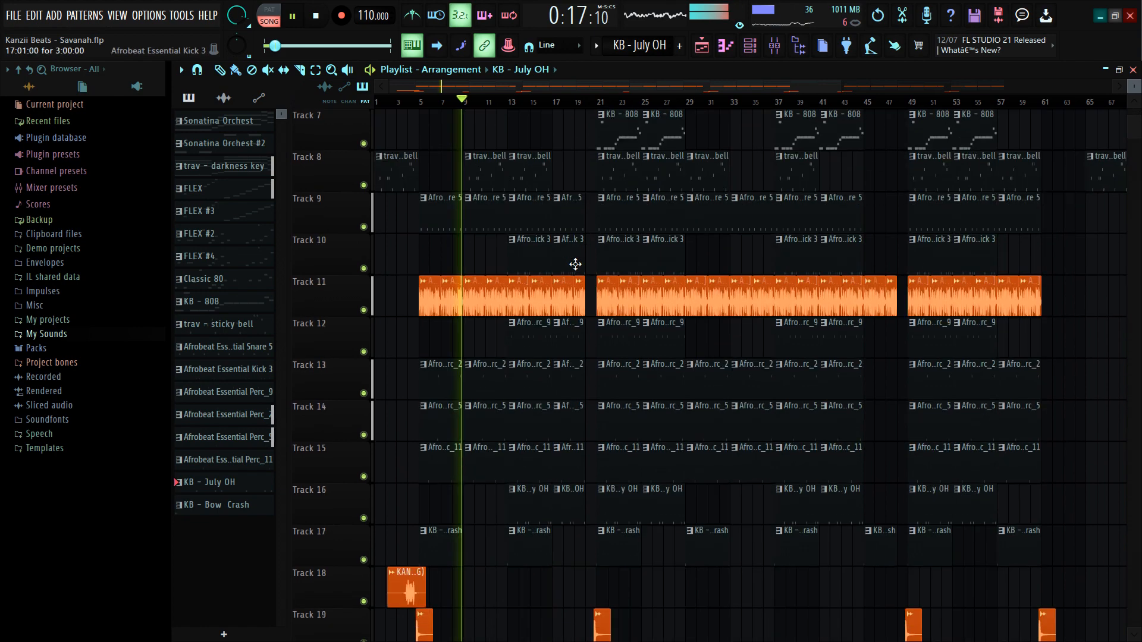
{"action": "scroll", "coordinate": [582, 278], "scroll_direction": "up", "scroll_amount": 12}
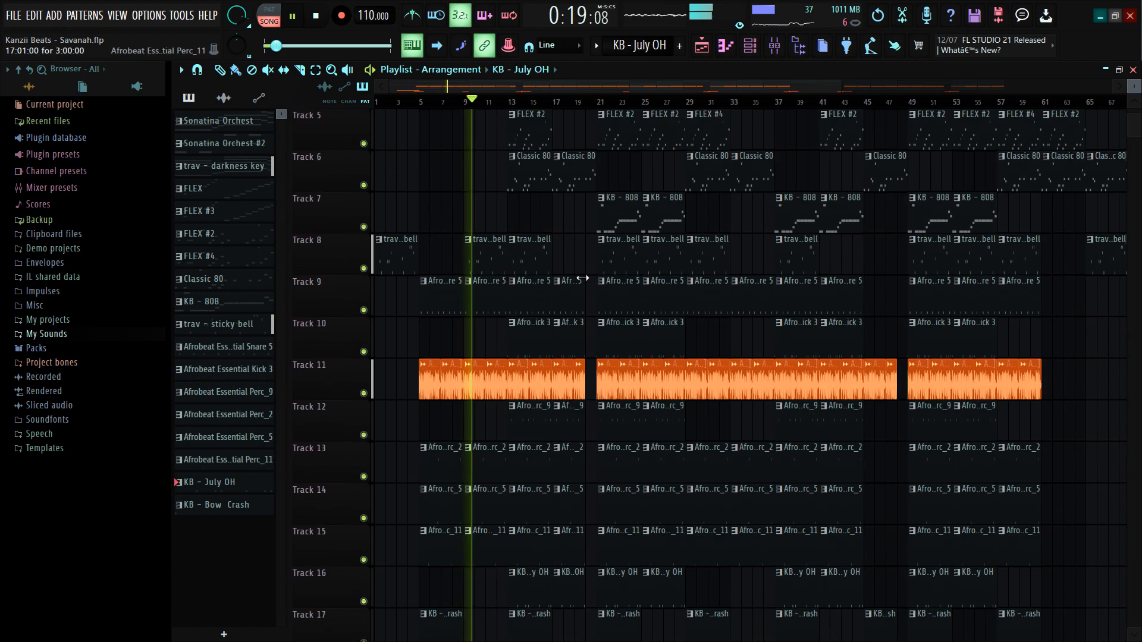